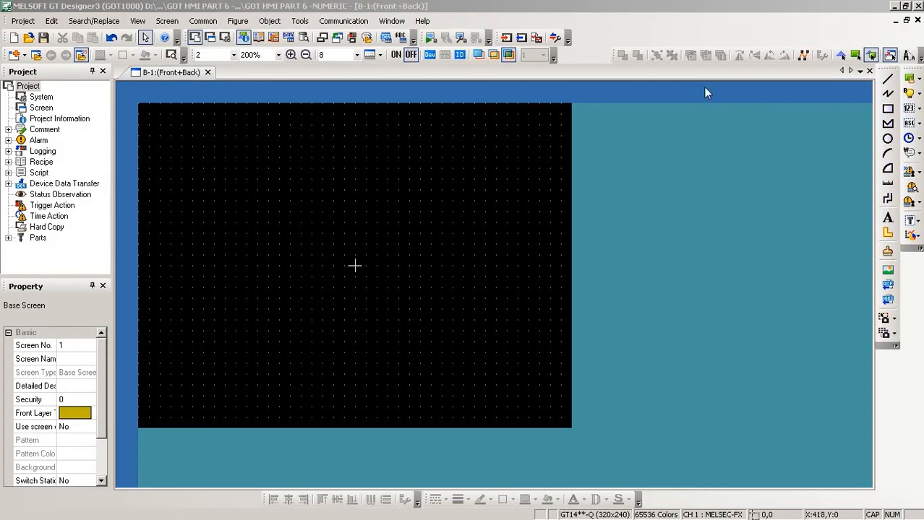
- Switch to Adobe Acrobat to view the Speed Control example in GT14_introduction.pdf, and return to GT Designer3
click(894, 6)
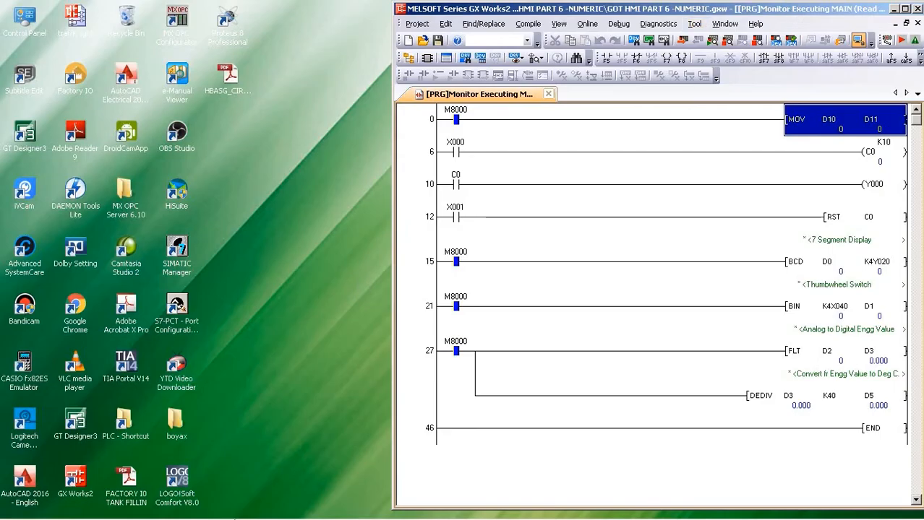
click(330, 507)
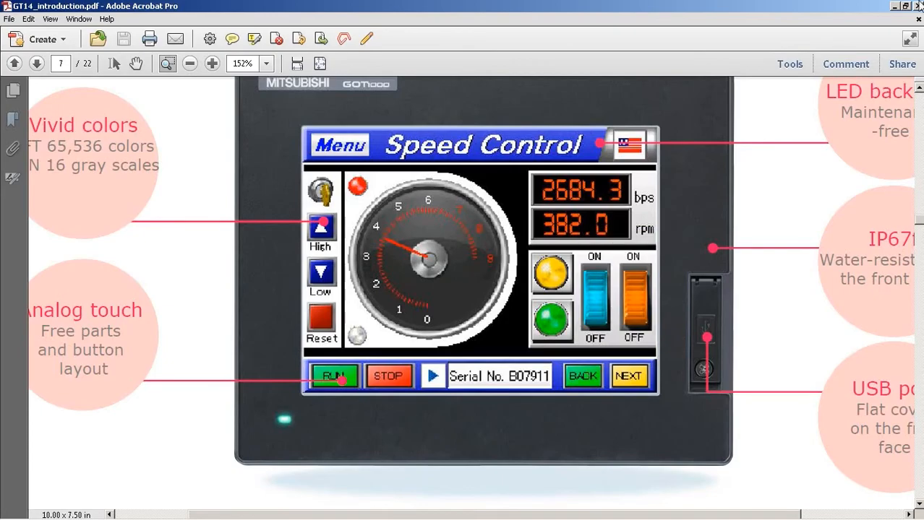
click(893, 7)
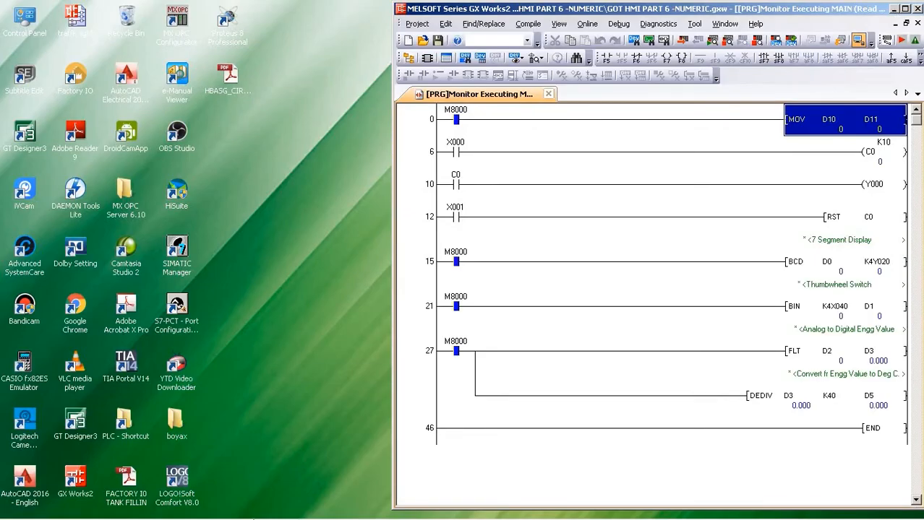
click(237, 506)
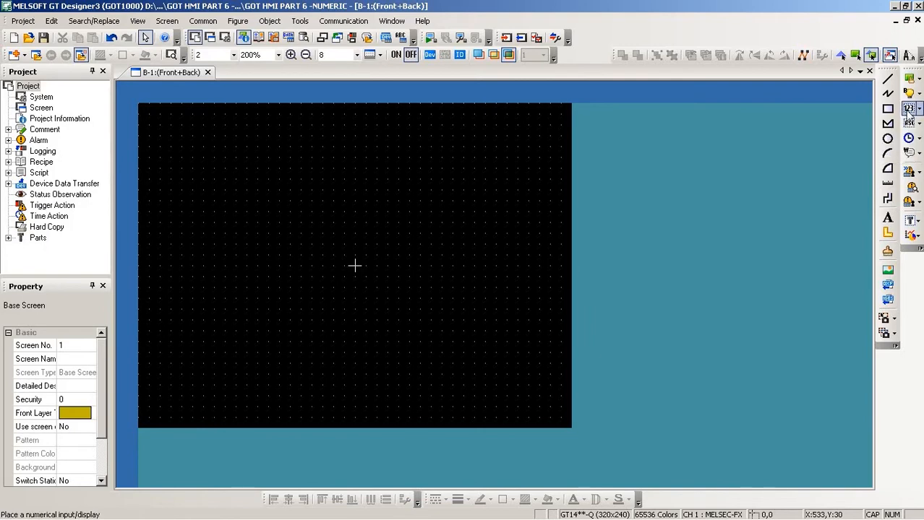
click(909, 108)
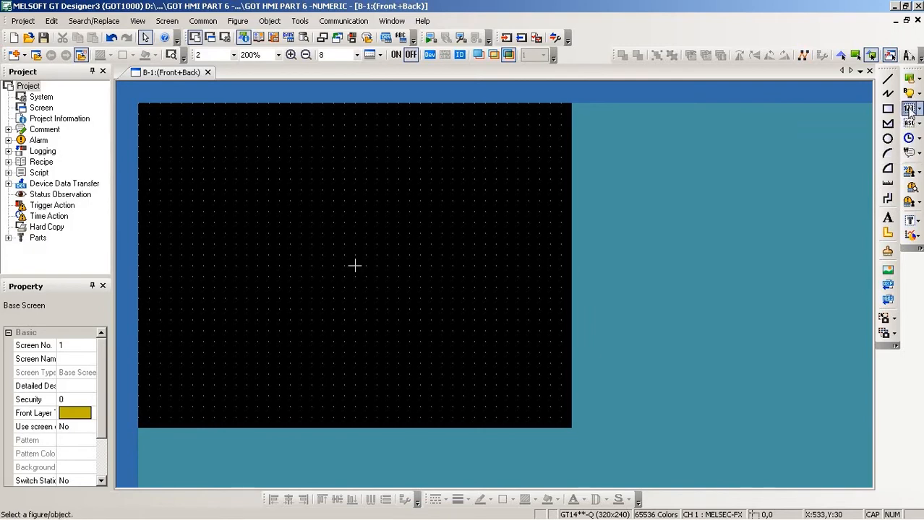
click(201, 136)
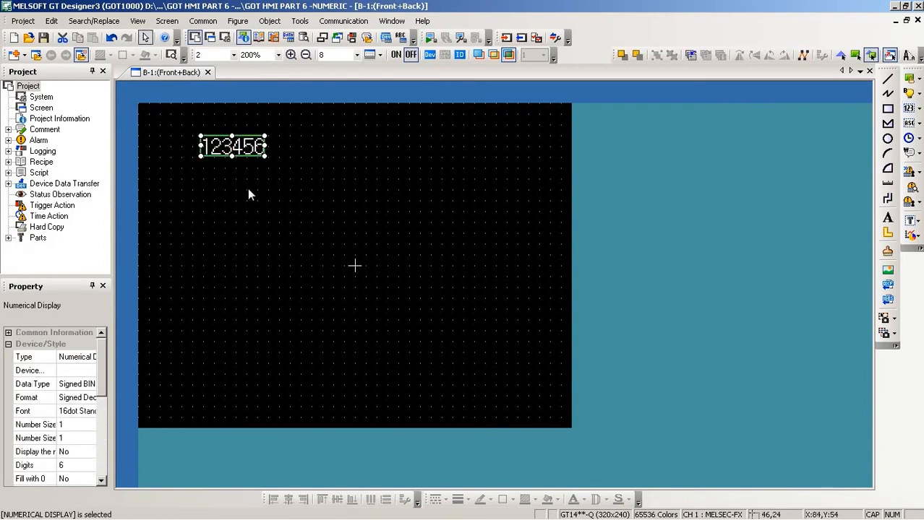
double_click(227, 146)
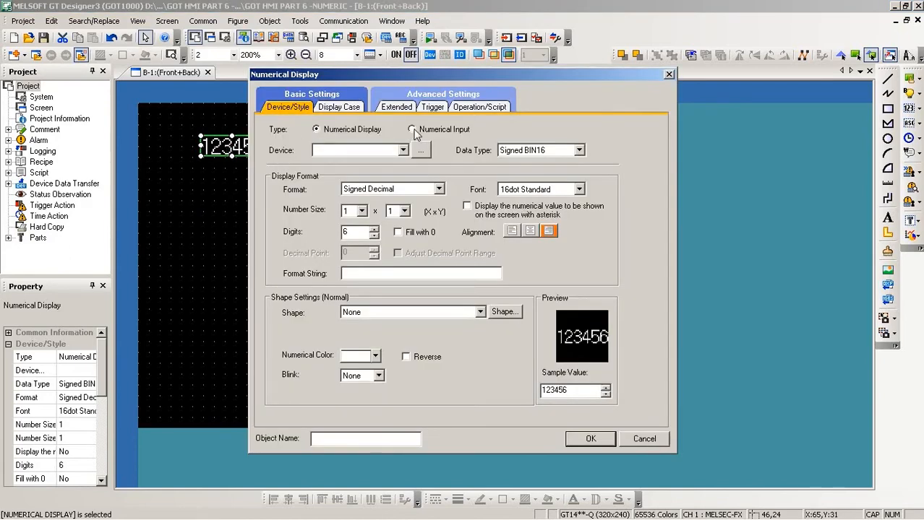
click(643, 440)
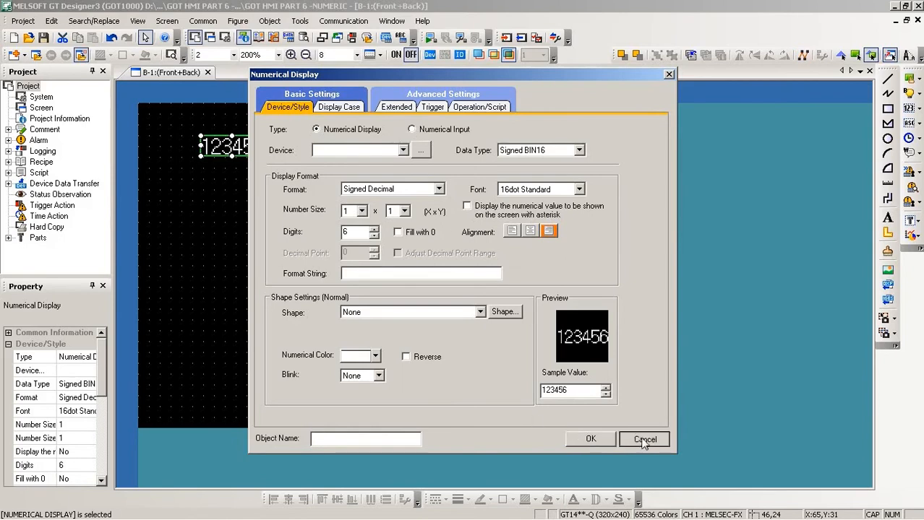
key(Delete)
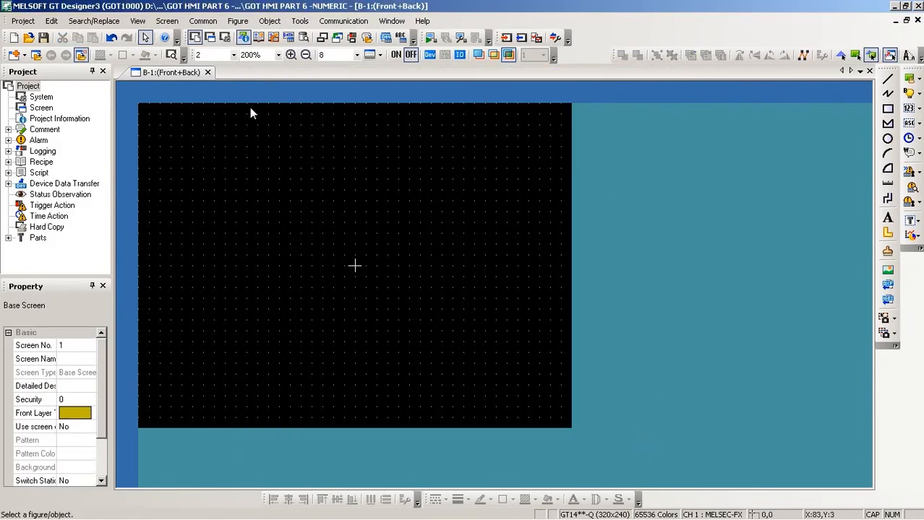
- Place a Numerical Display object near the upper-left corner of base screen 1
click(920, 110)
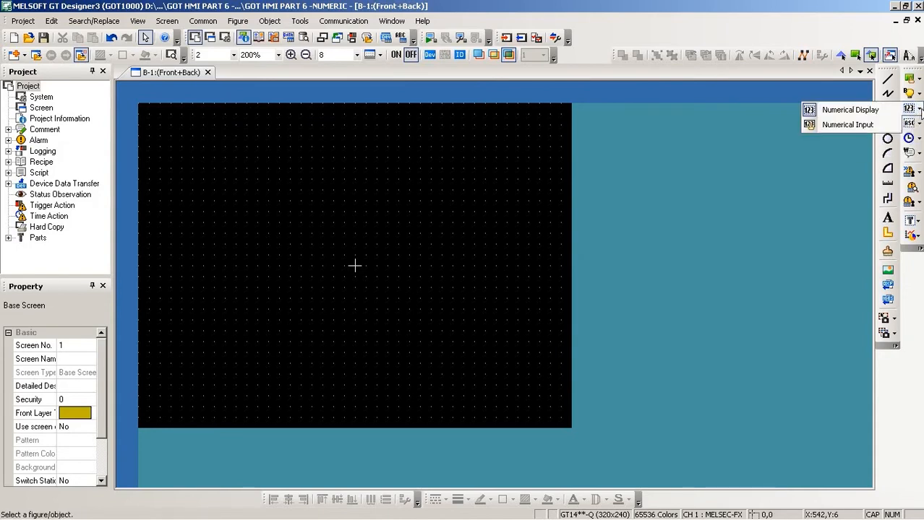
click(850, 109)
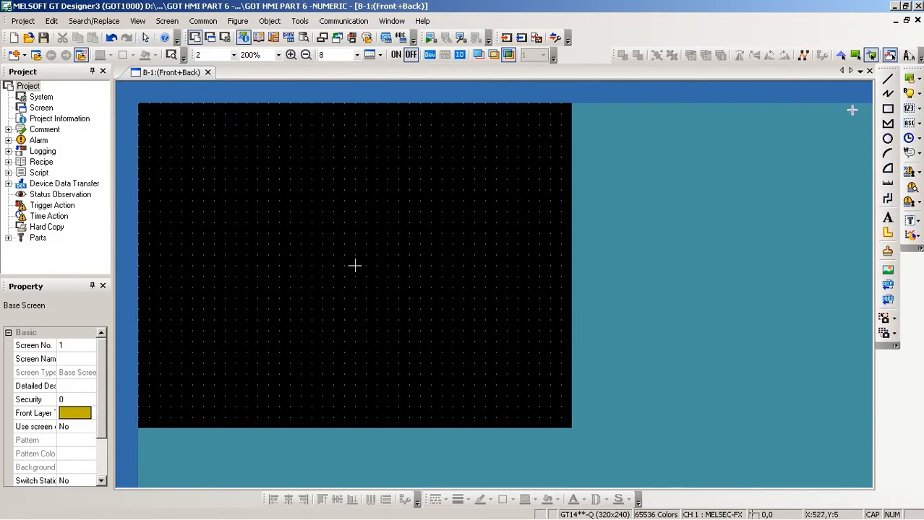
click(189, 140)
- Assign device D11 to the numerical display, keeping the Signed BIN16 data type
double_click(208, 149)
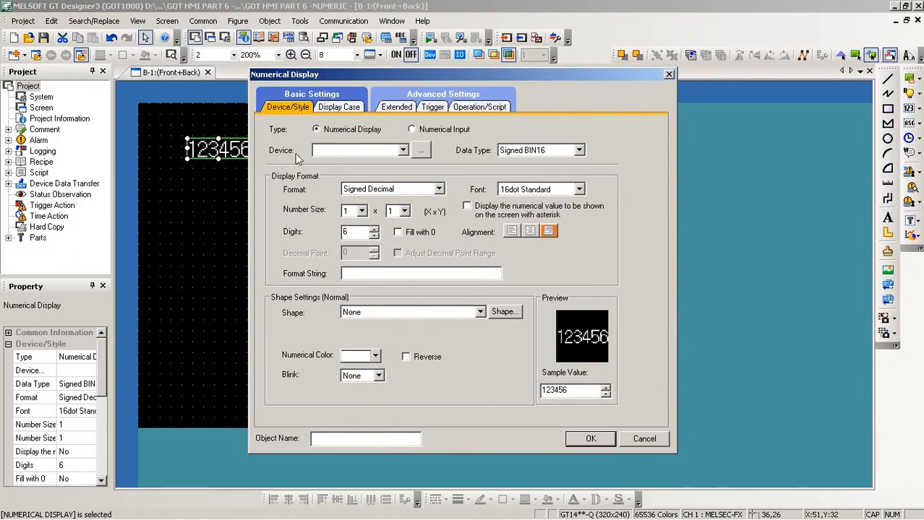
click(421, 151)
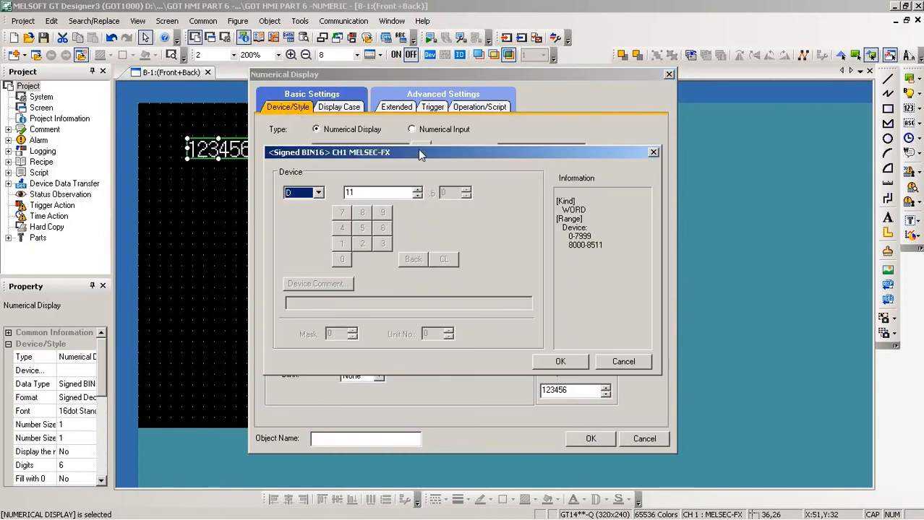
click(318, 193)
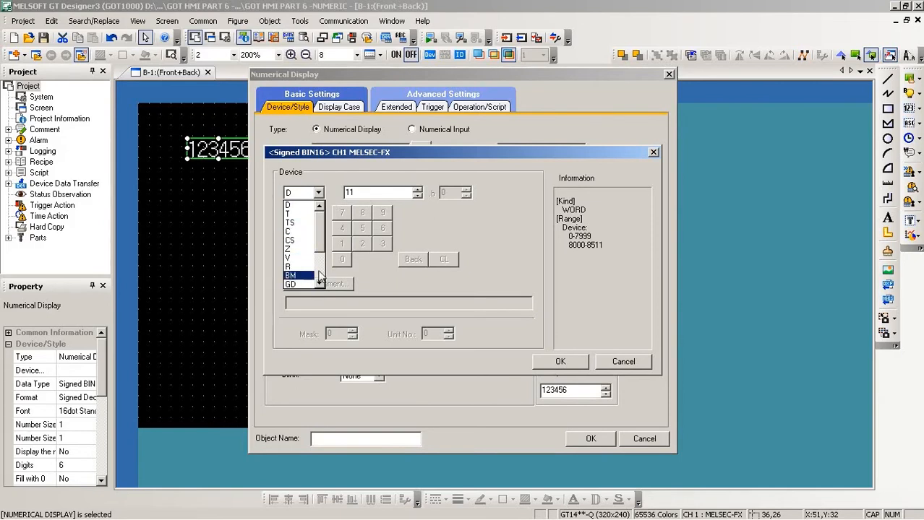
scroll(315, 281, down, 2)
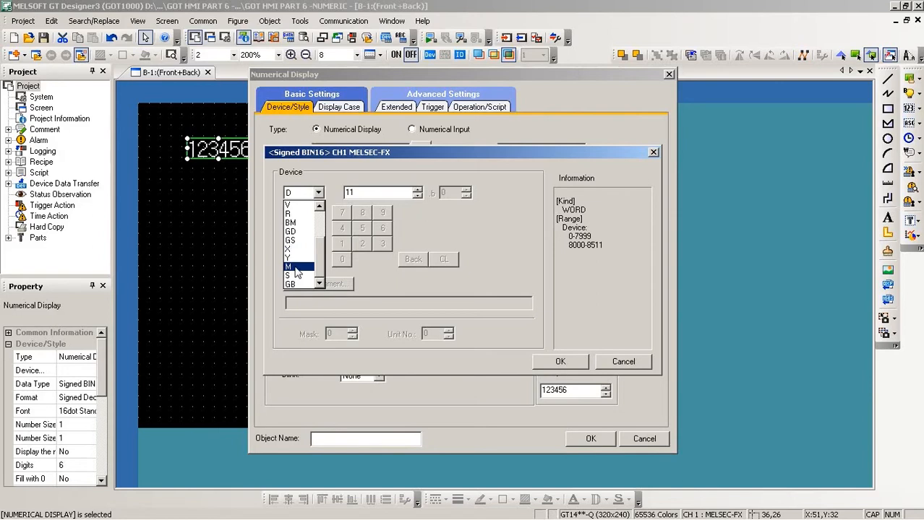
click(320, 221)
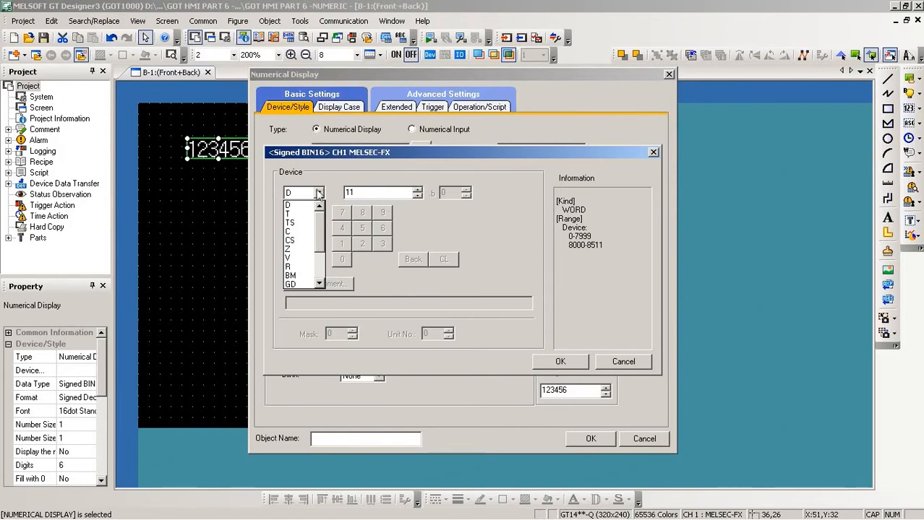
click(370, 193)
click(370, 192)
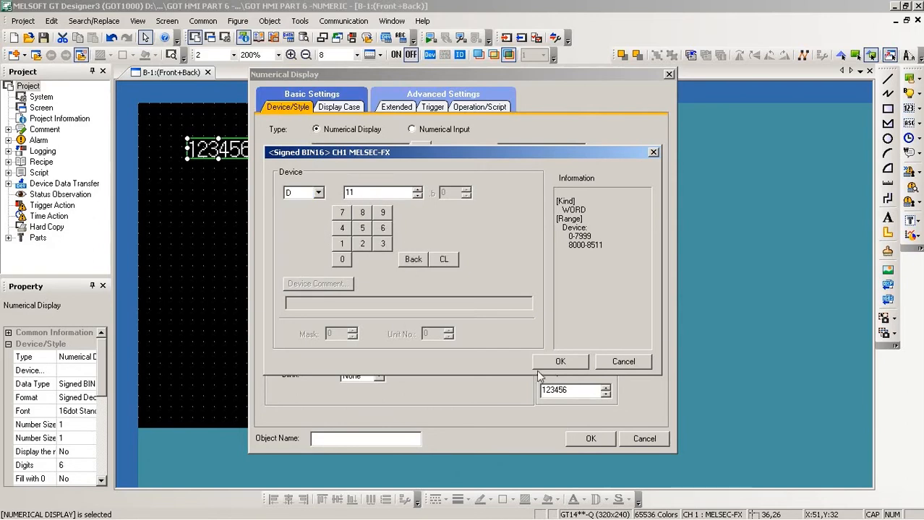
click(561, 362)
click(593, 443)
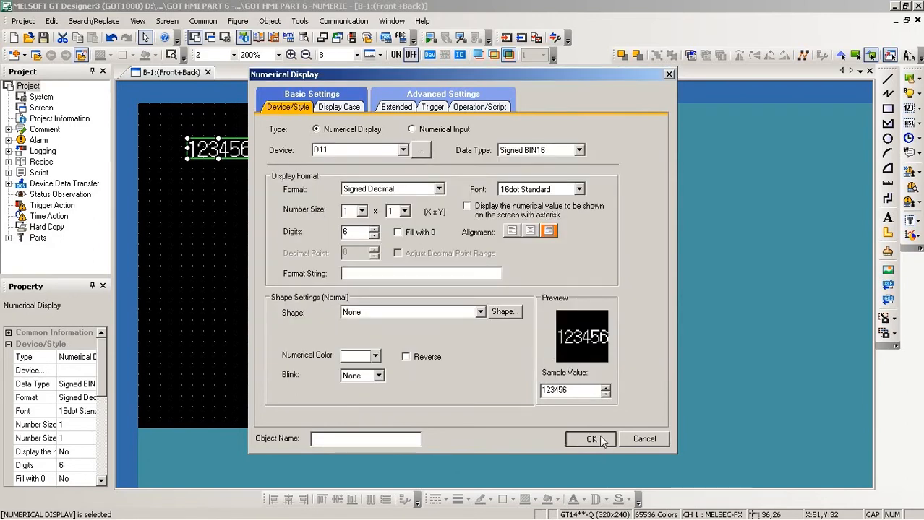
- Start GT Simulator3 and set device D10 to the decimal value 1255 in the GX Works2 ladder monitor
click(431, 40)
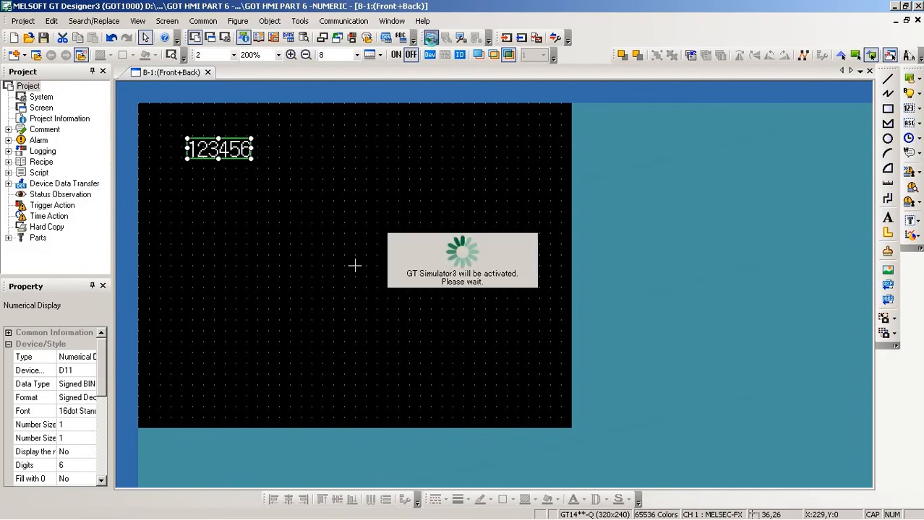
click(892, 6)
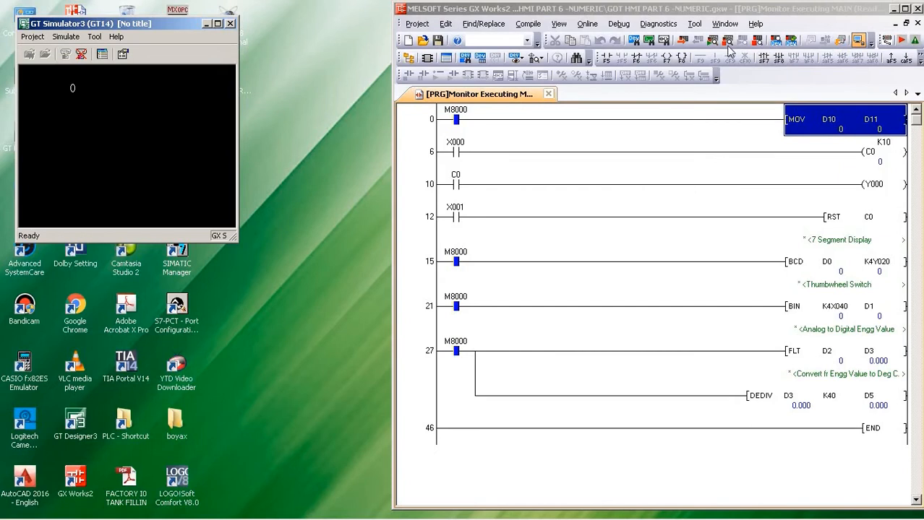
click(789, 41)
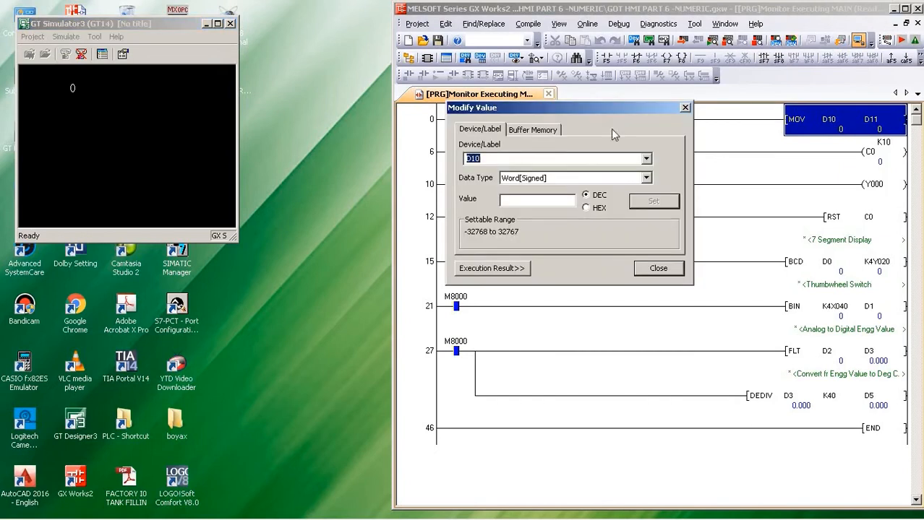
click(527, 200)
text(1255)
click(653, 202)
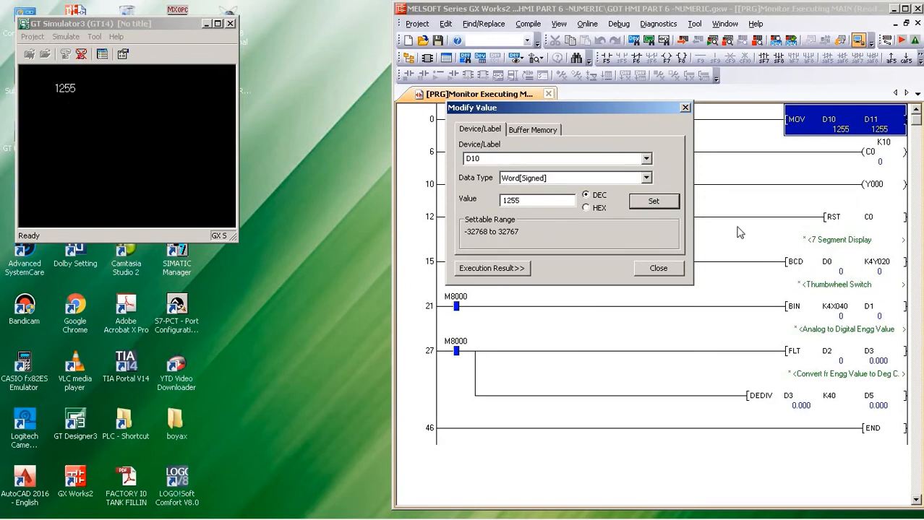
click(658, 269)
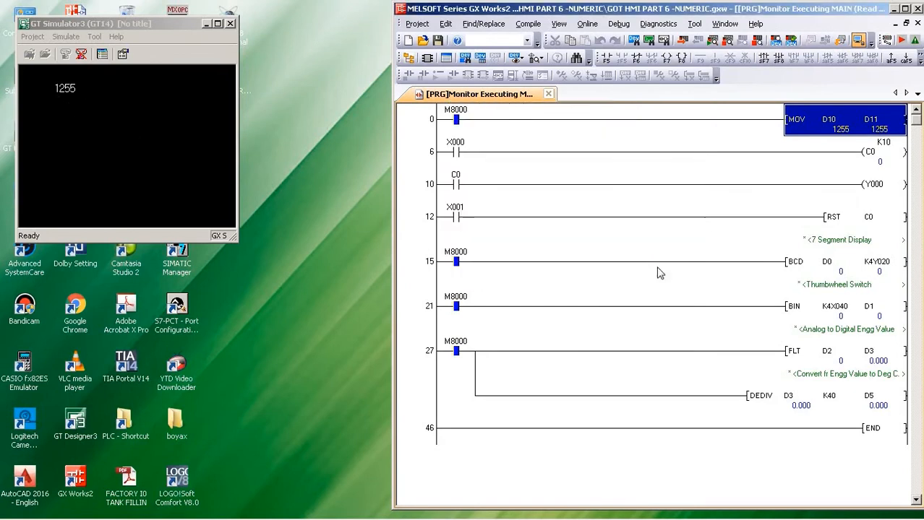
- Switch to GT Designer3 and examine the data types and display formats available for the D11 numerical display
mouse_move(175, 506)
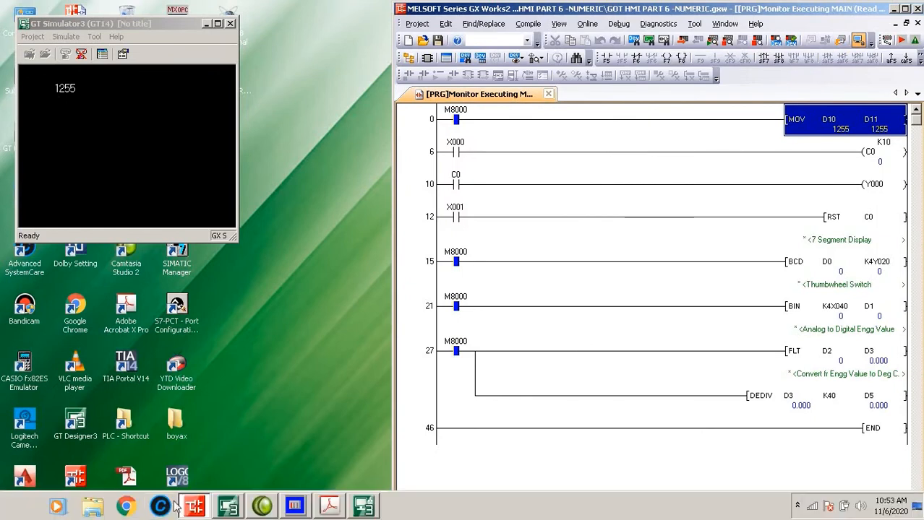
click(227, 505)
double_click(216, 148)
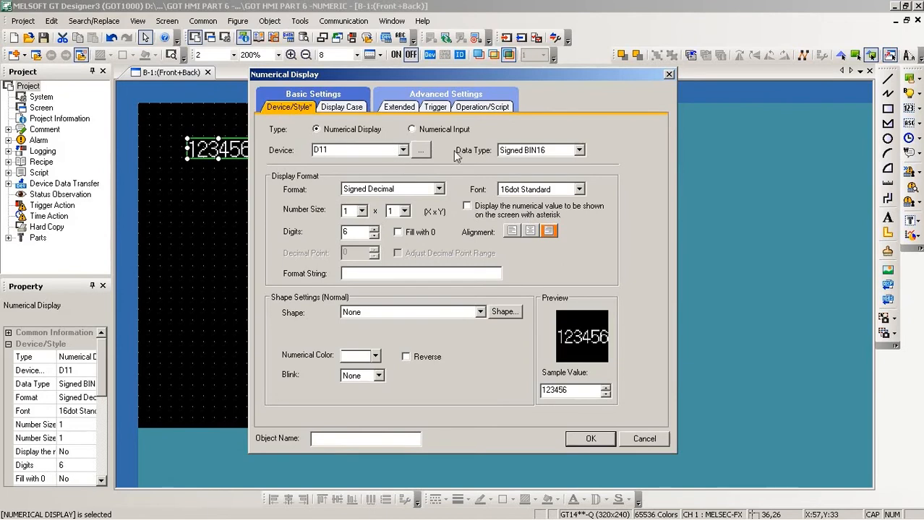
click(579, 151)
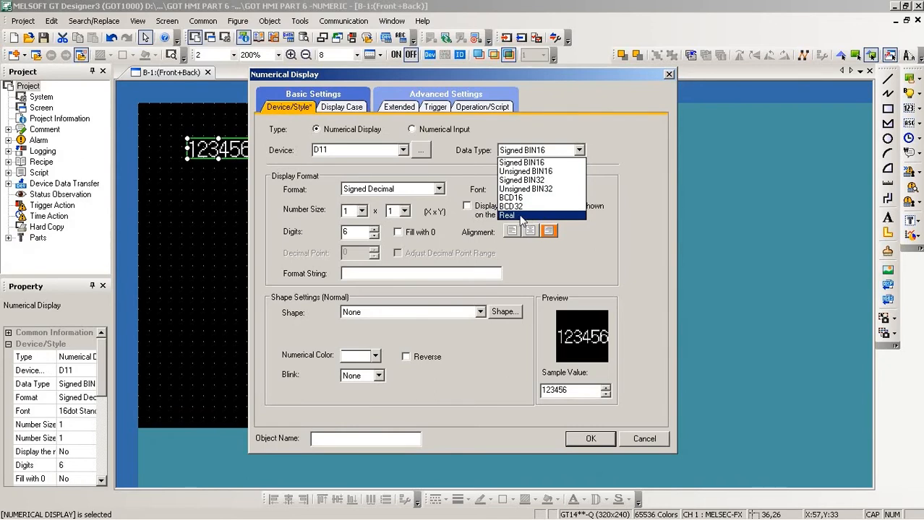
click(638, 179)
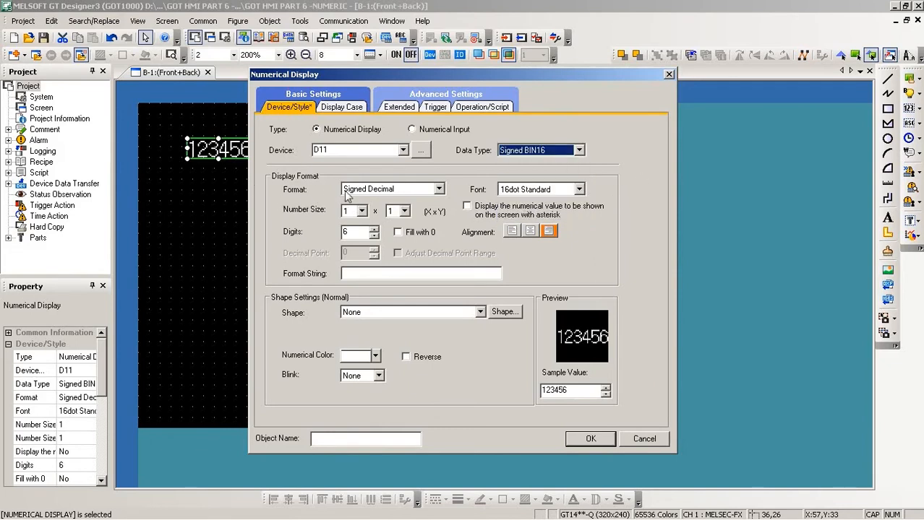
click(439, 189)
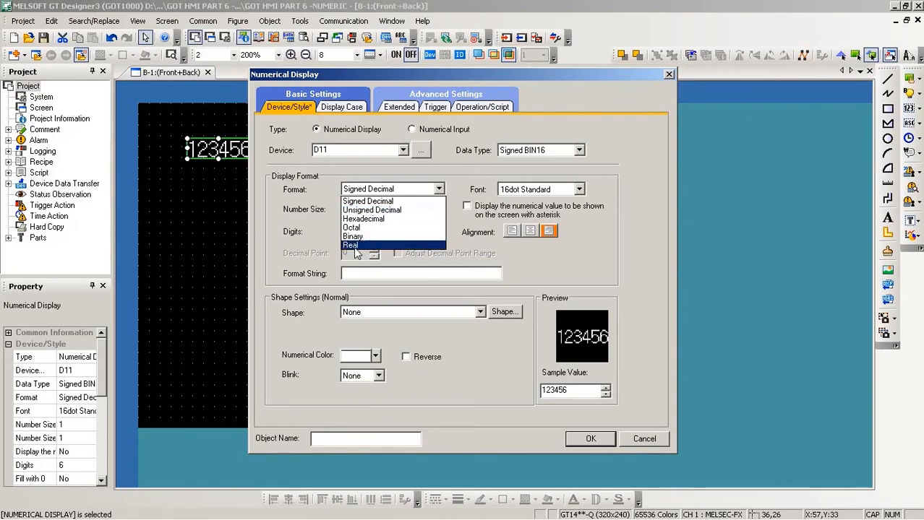
click(198, 207)
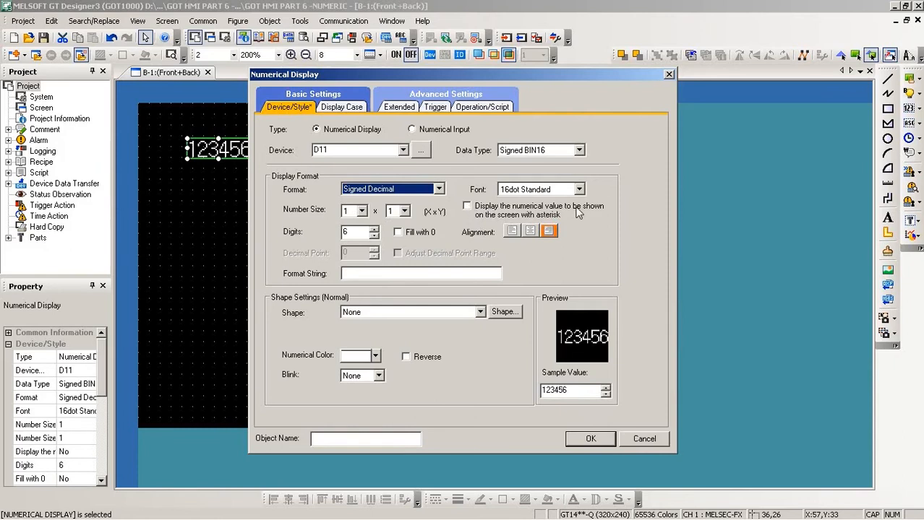
- Try showing the numerical display's value as asterisks, and turn the asterisk option back off
click(467, 206)
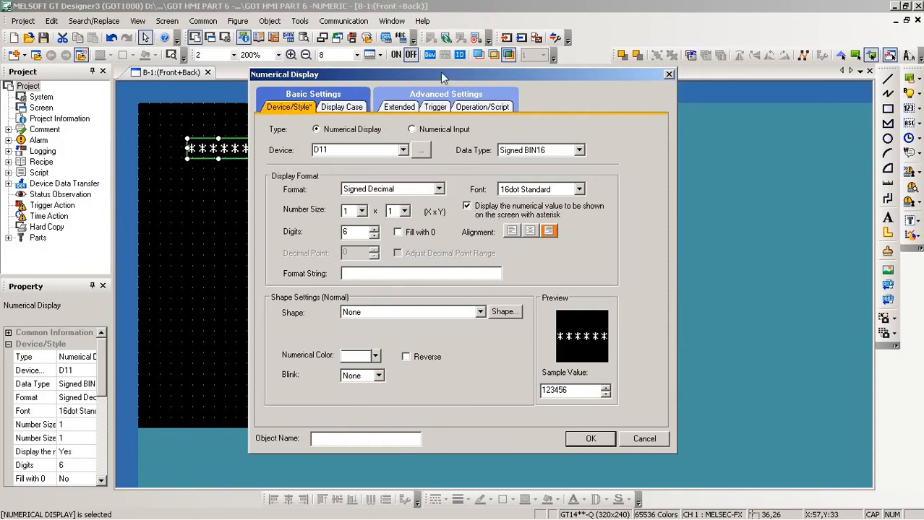
drag(438, 74, 563, 79)
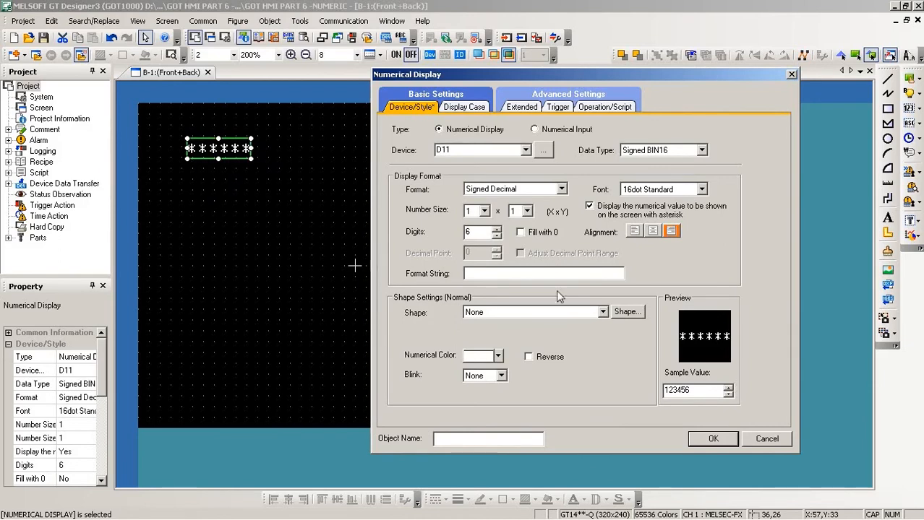
click(588, 207)
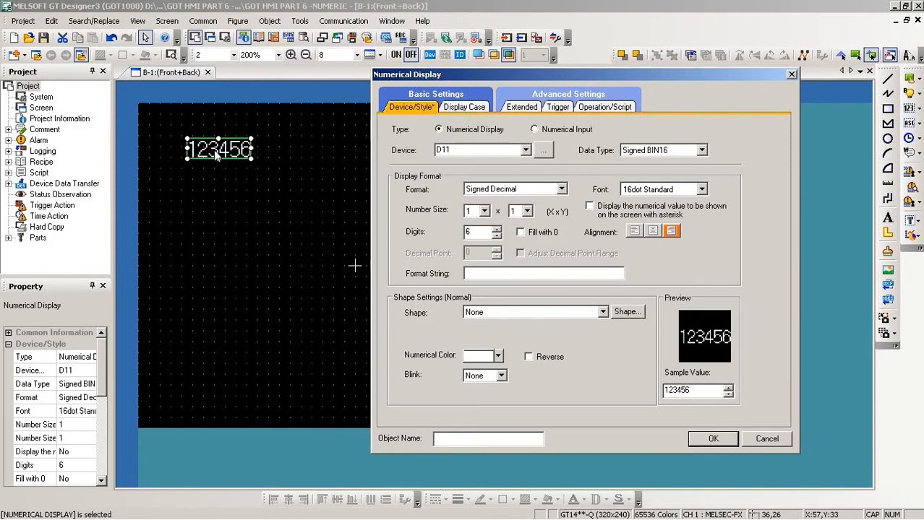
- Enable Fill with 0 for the D11 numerical display, check it in GT Simulator3, and return to GT Designer3
click(521, 233)
click(695, 439)
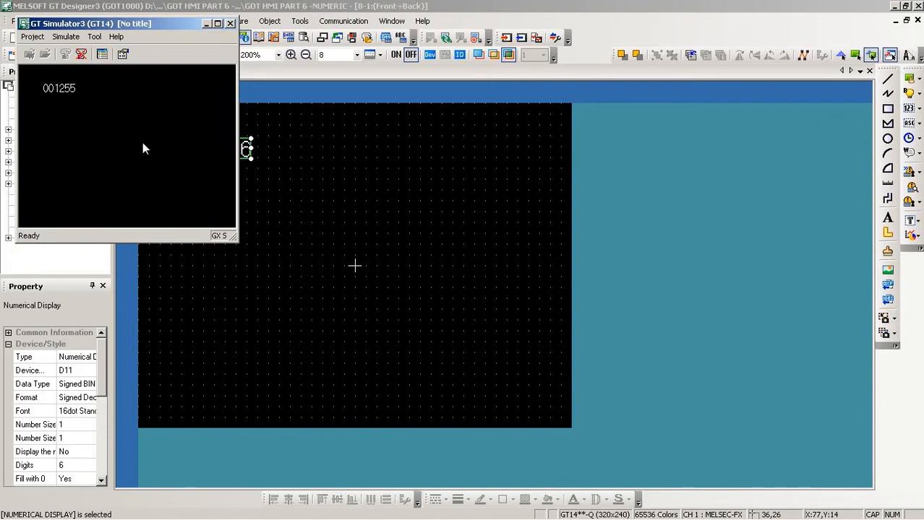
mouse_move(294, 506)
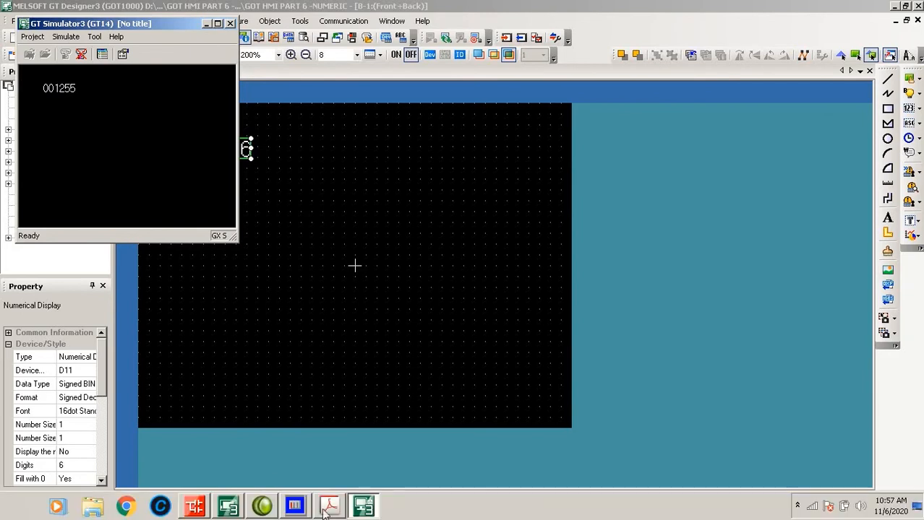
click(228, 506)
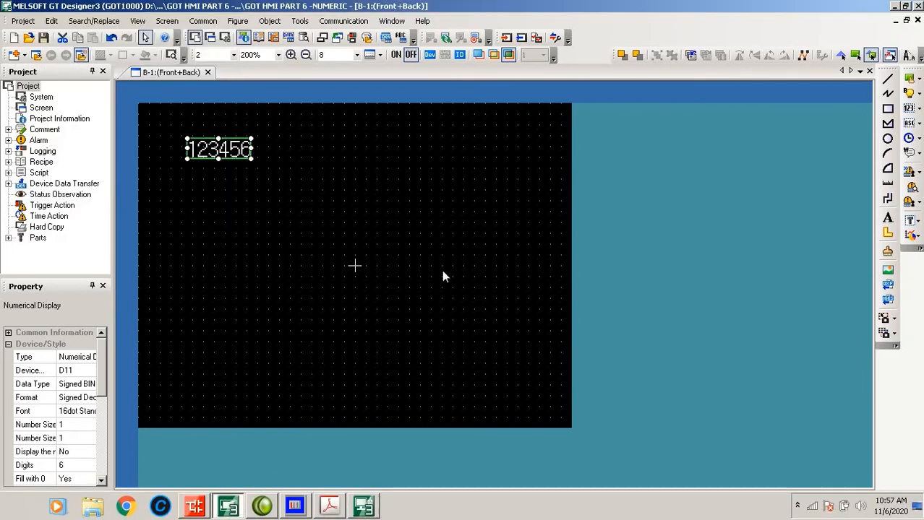
- Turn off Fill with 0 for the D11 numerical display, check it in GT Simulator3, and return to GT Designer3
double_click(224, 154)
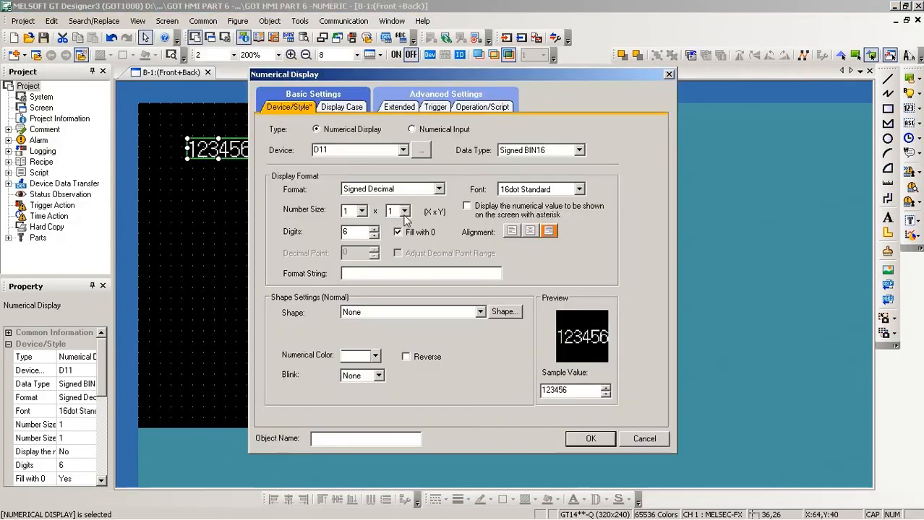
click(397, 232)
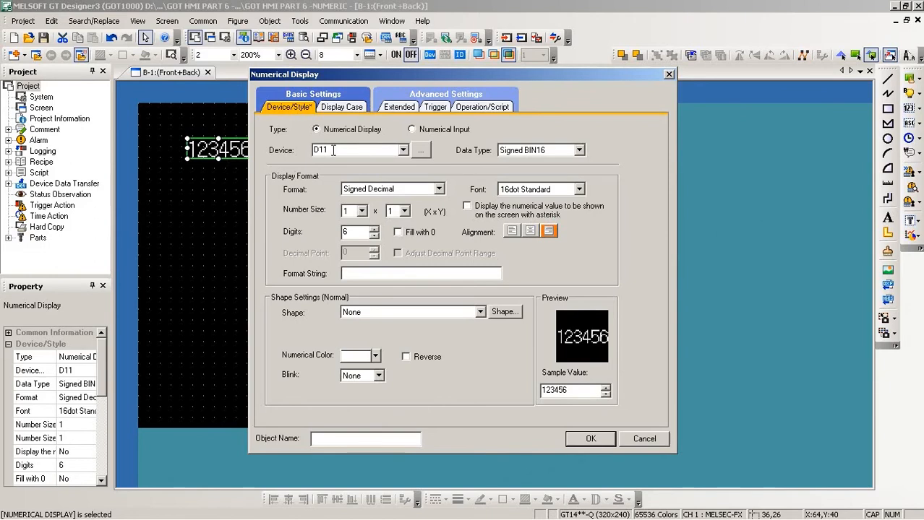
click(589, 440)
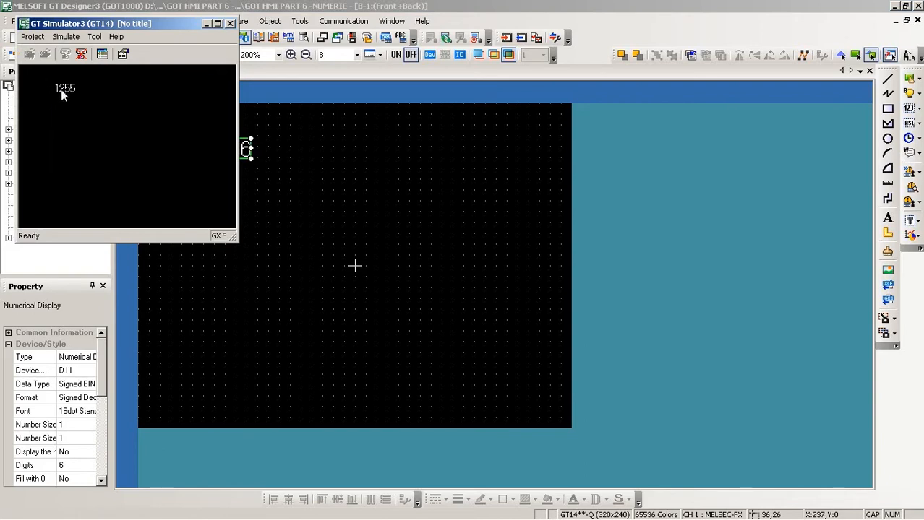
click(350, 243)
- Set the D11 numerical display's format string to #####METERS and check it in GT Simulator3
click(234, 150)
double_click(233, 149)
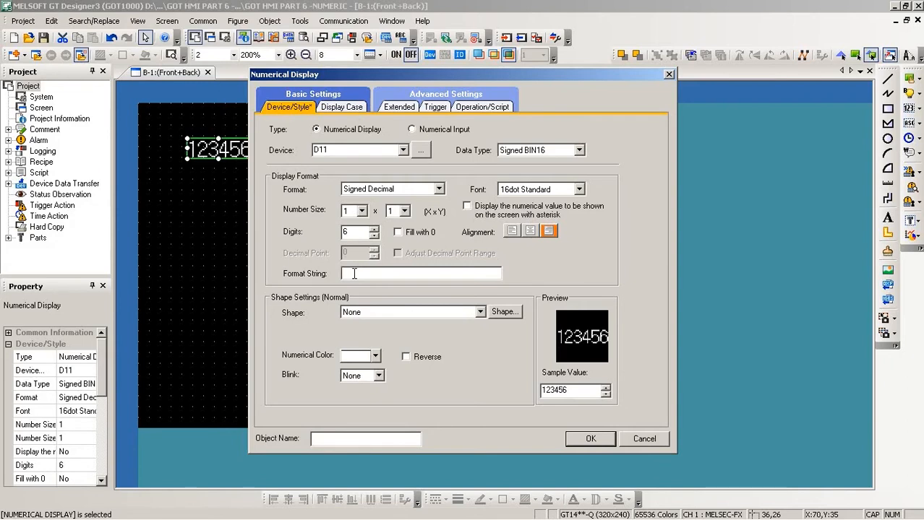
text(####)
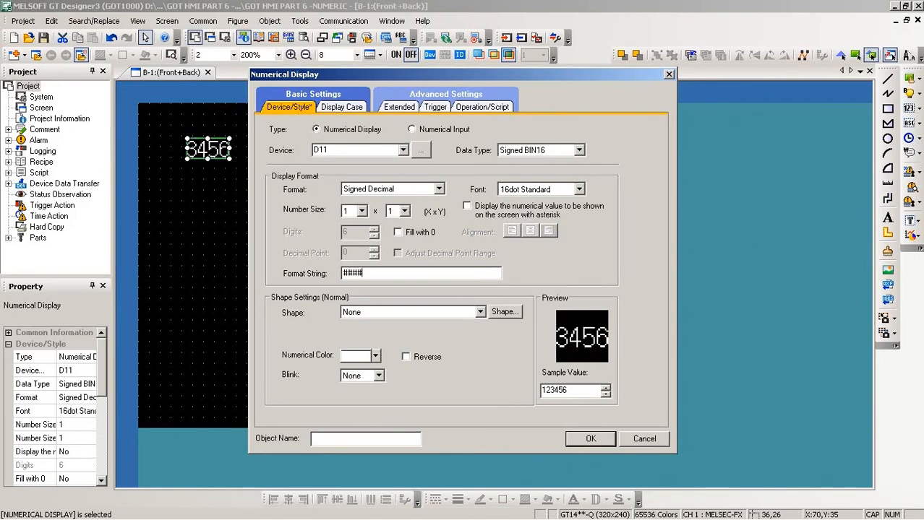
text(#)
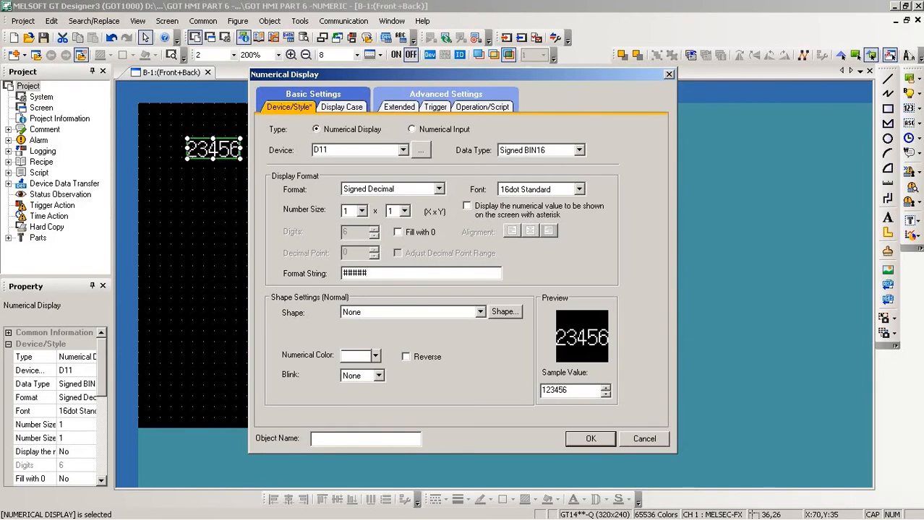
text(METER)
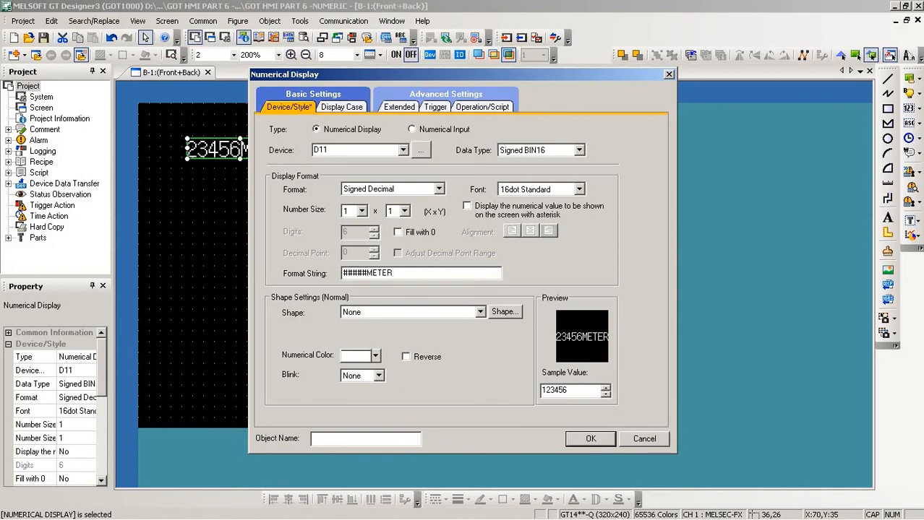
text(S)
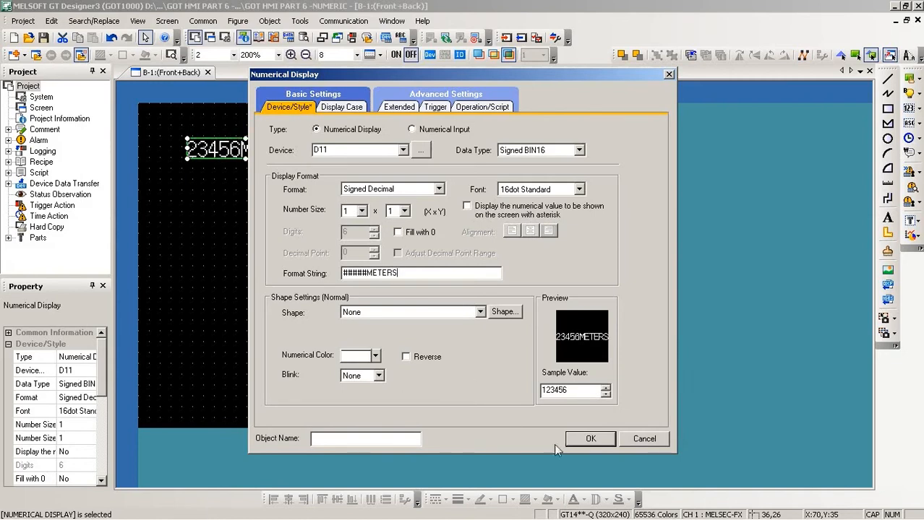
click(591, 441)
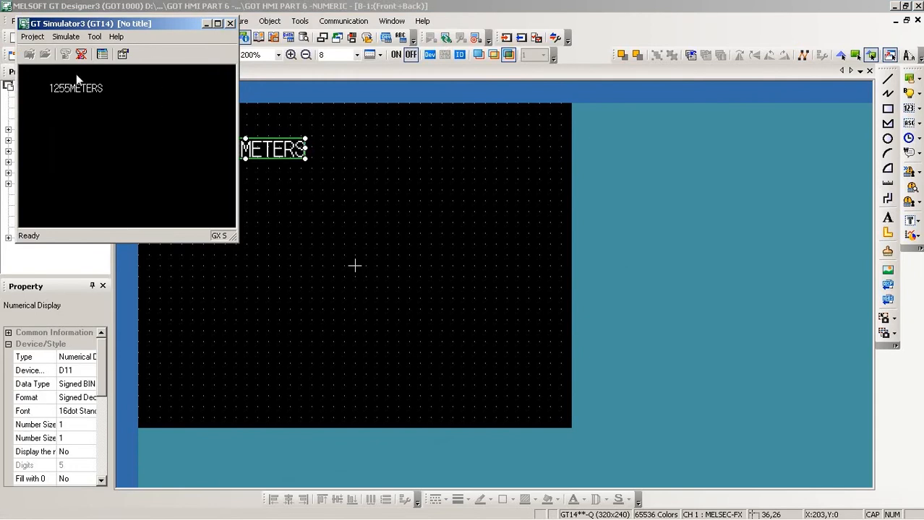
click(248, 227)
- Clear the format string of the D11 numerical display
double_click(246, 152)
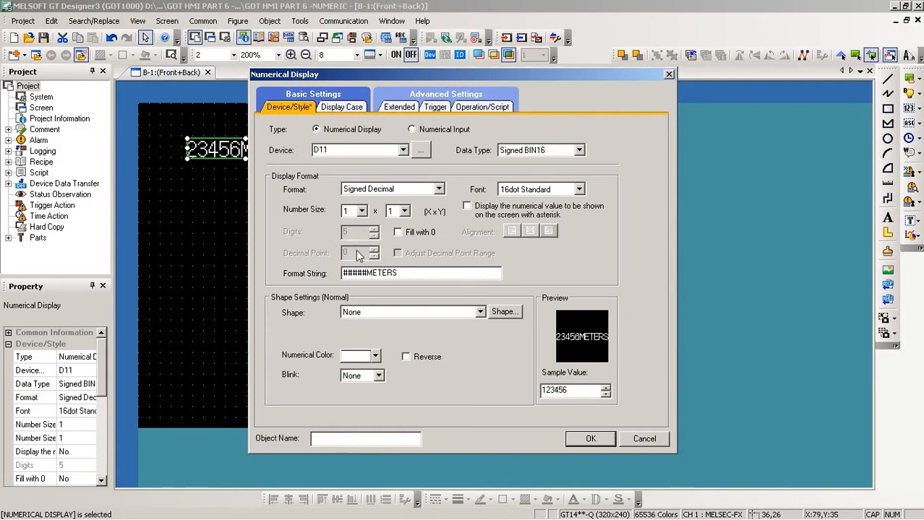
drag(403, 275, 316, 277)
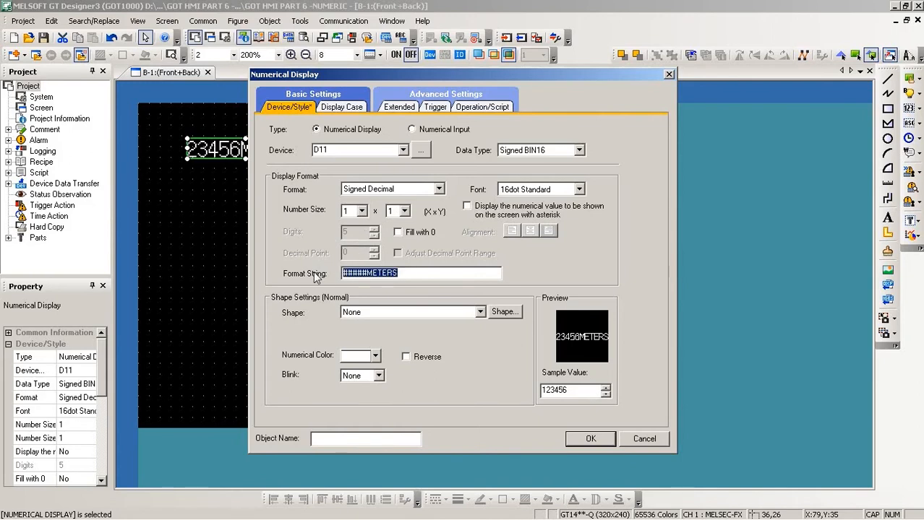
click(353, 273)
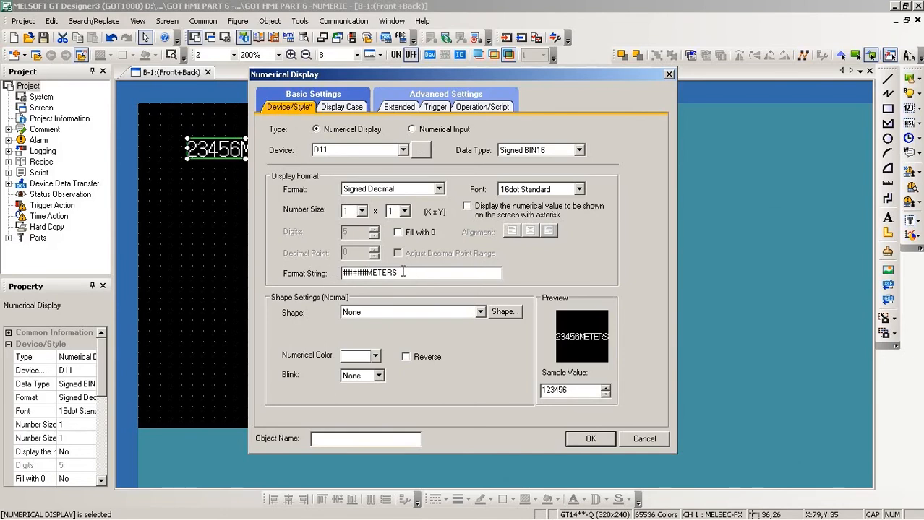
drag(401, 273, 258, 248)
key(Delete)
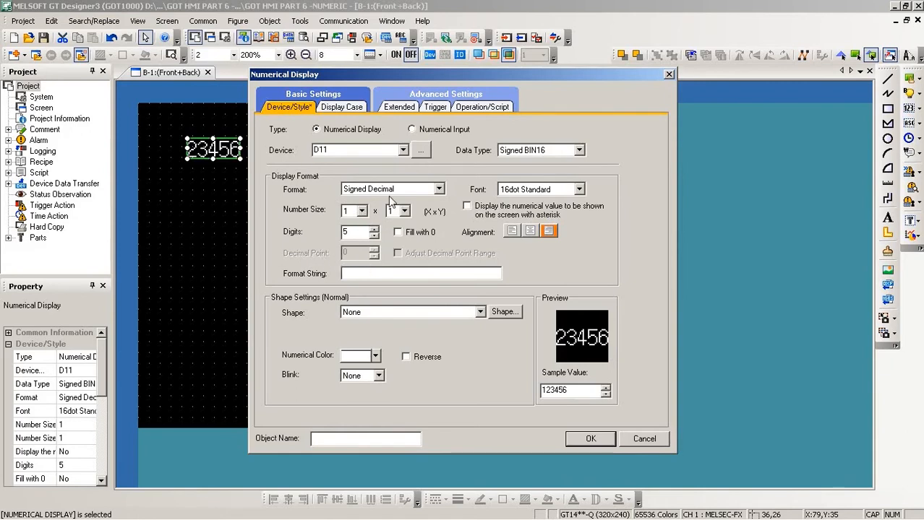
- Set the display format to Real with 3 decimal places, trying Adjust Decimal Point Range and turning it back off
click(438, 188)
click(366, 245)
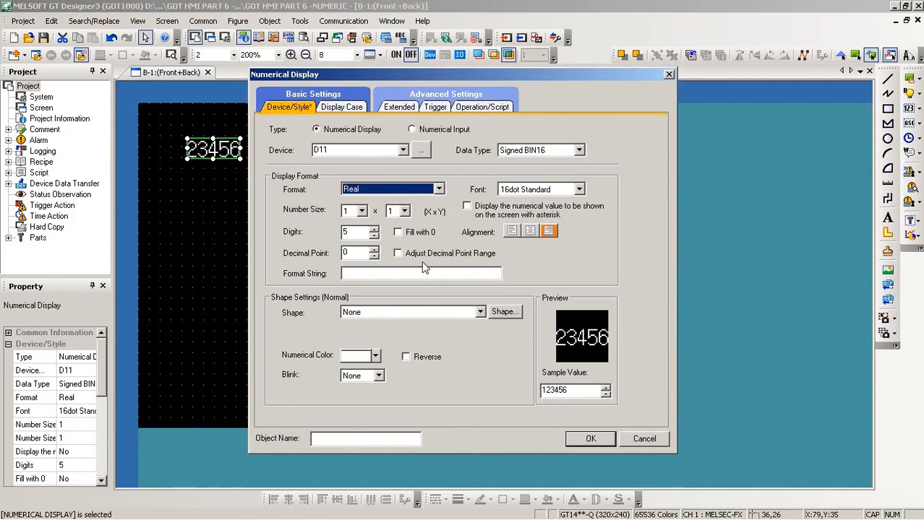
click(373, 249)
click(374, 249)
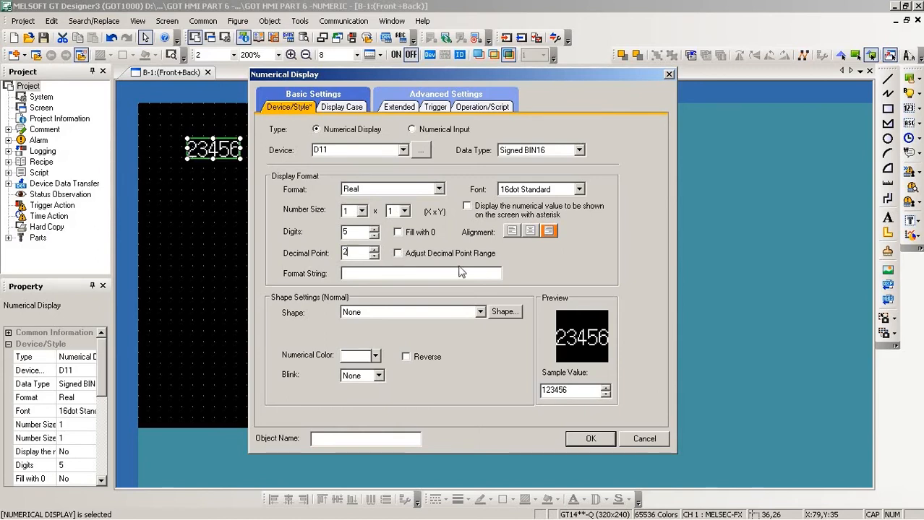
click(398, 254)
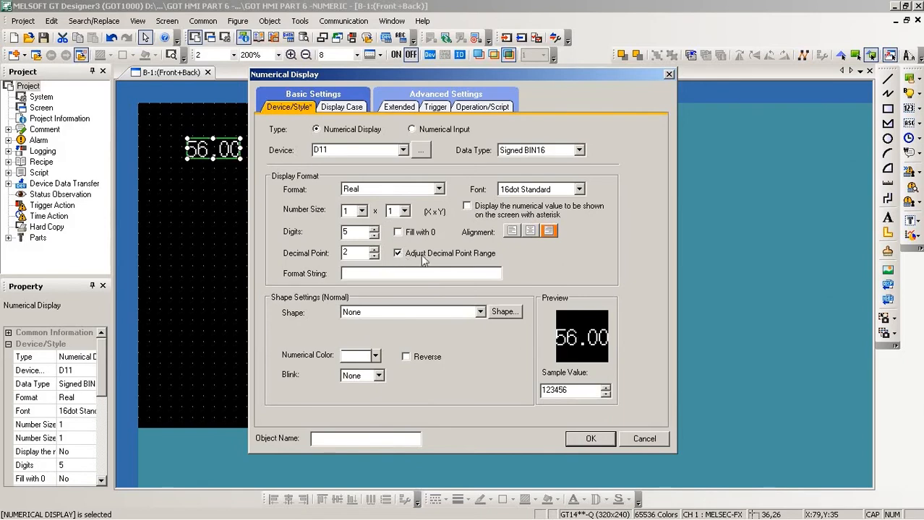
click(374, 250)
click(355, 276)
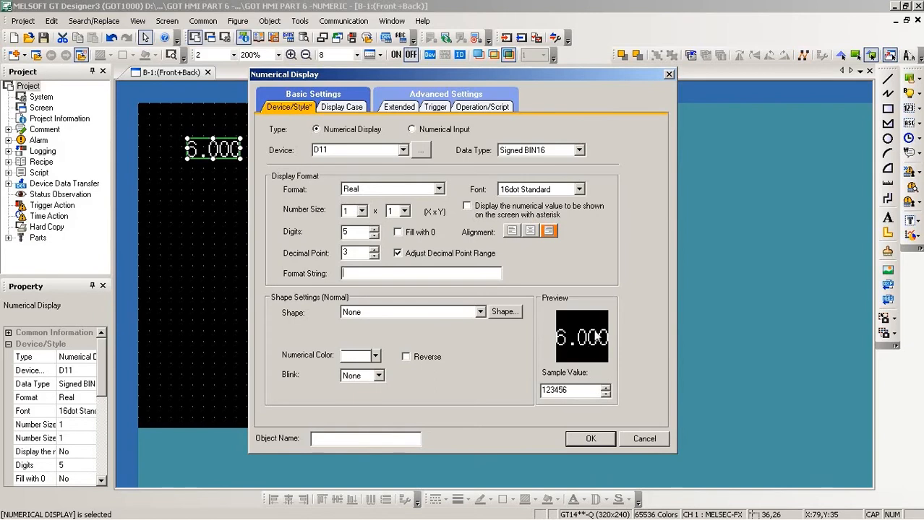
click(398, 254)
- Give the numerical display the Square_3D_Fixed Width : Rect_2 shape with red digits and a dark blue plate
click(480, 313)
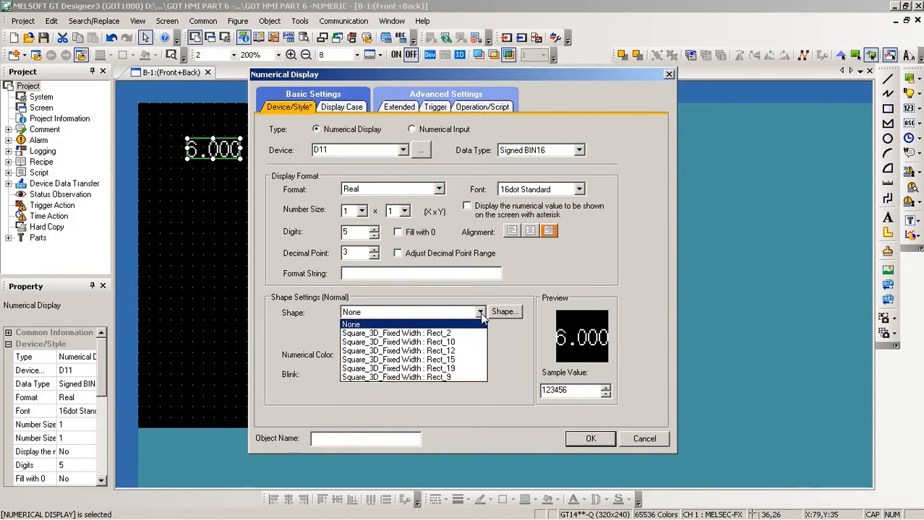
click(446, 335)
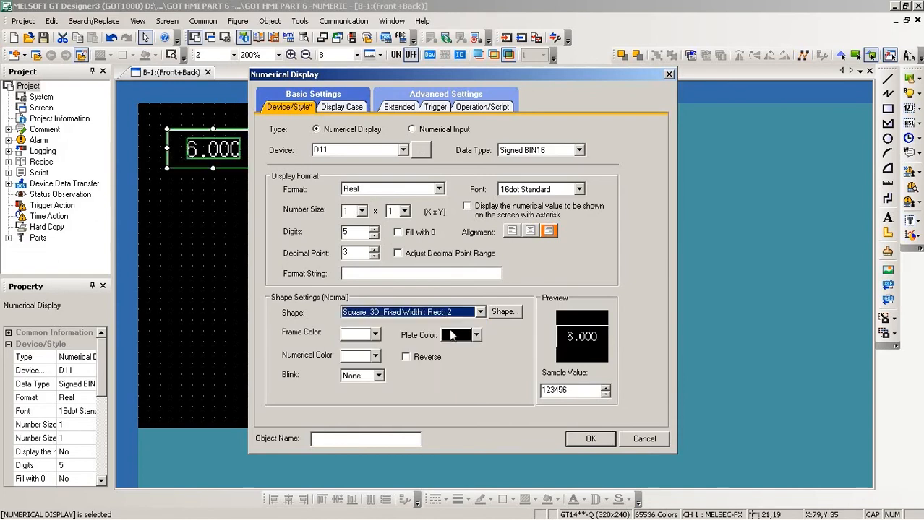
click(375, 355)
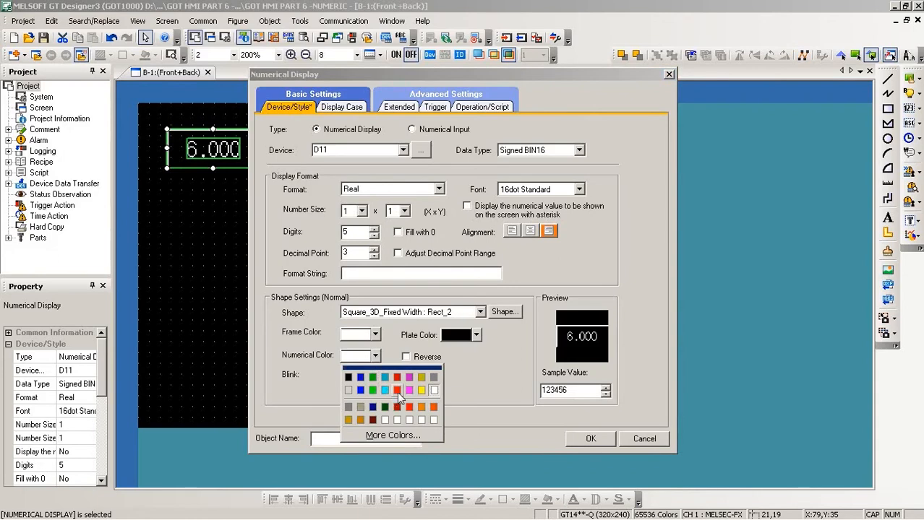
click(397, 391)
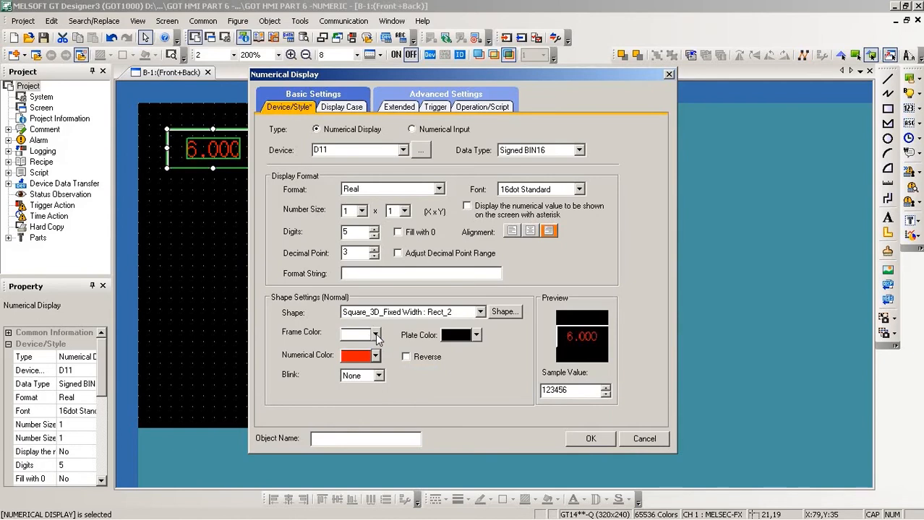
click(477, 335)
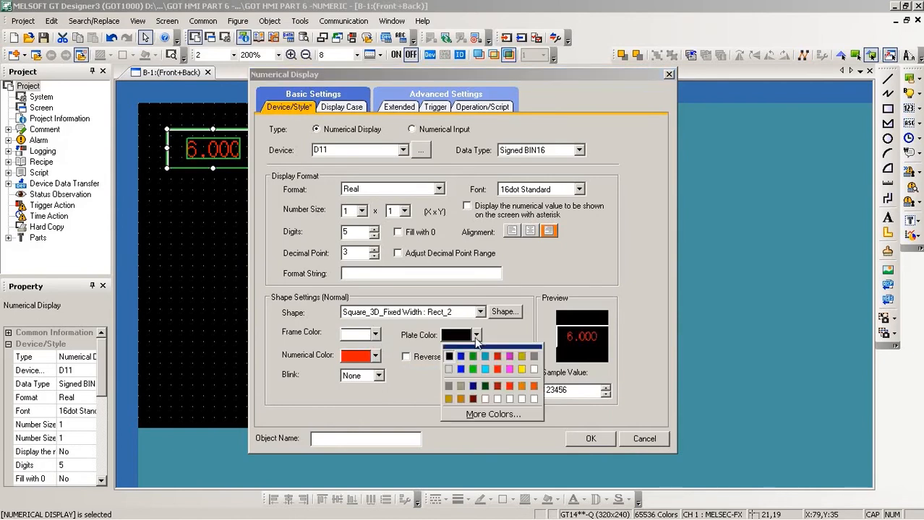
click(472, 386)
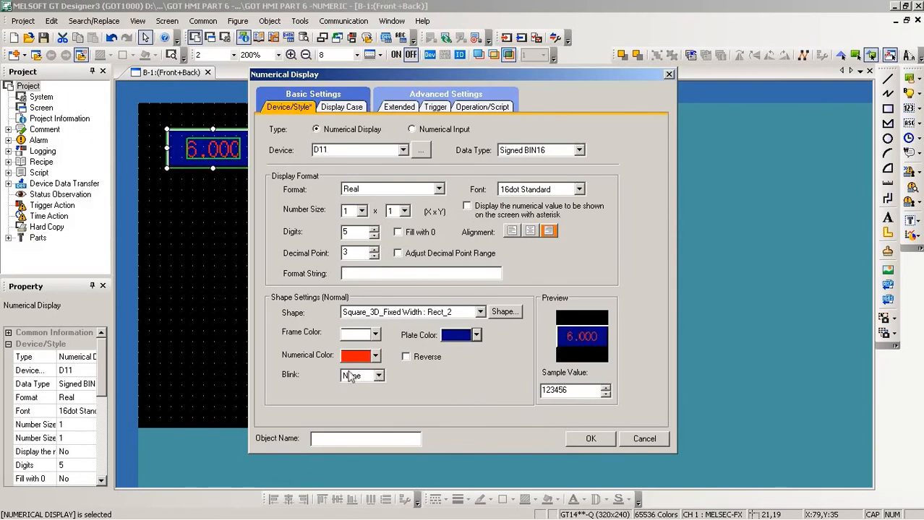
- Set the numerical display's blink to Medium, check it in GT Simulator3, and return to GT Designer3
click(378, 377)
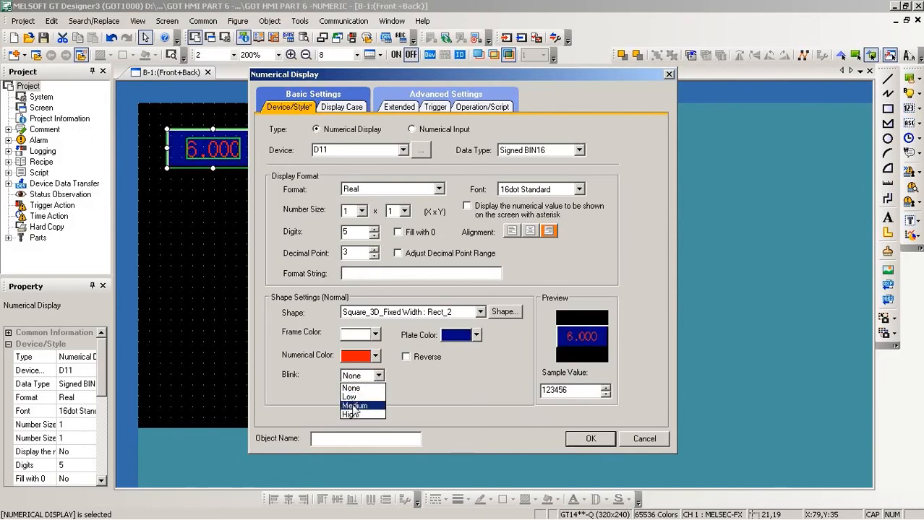
click(354, 405)
click(578, 441)
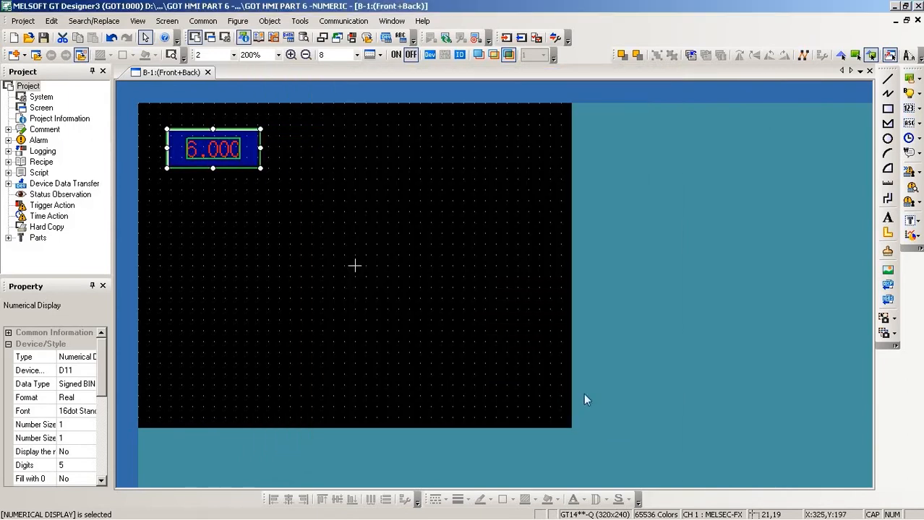
click(447, 39)
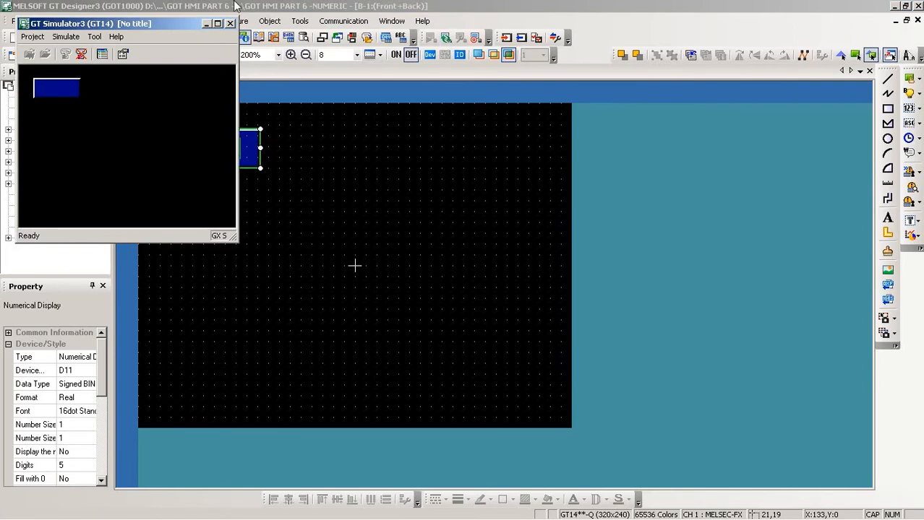
click(81, 56)
click(325, 202)
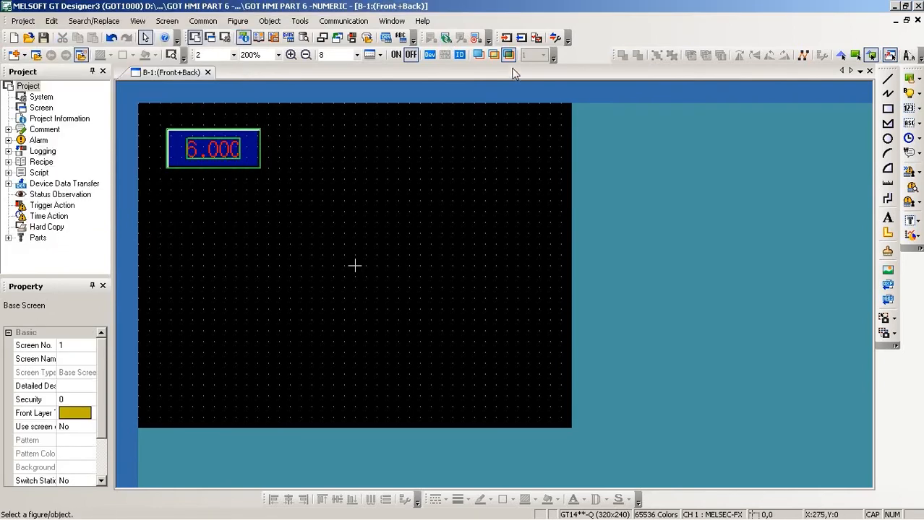
- Delete the D11 numerical display and place a new numerical display near the base screen's upper-left corner
click(215, 149)
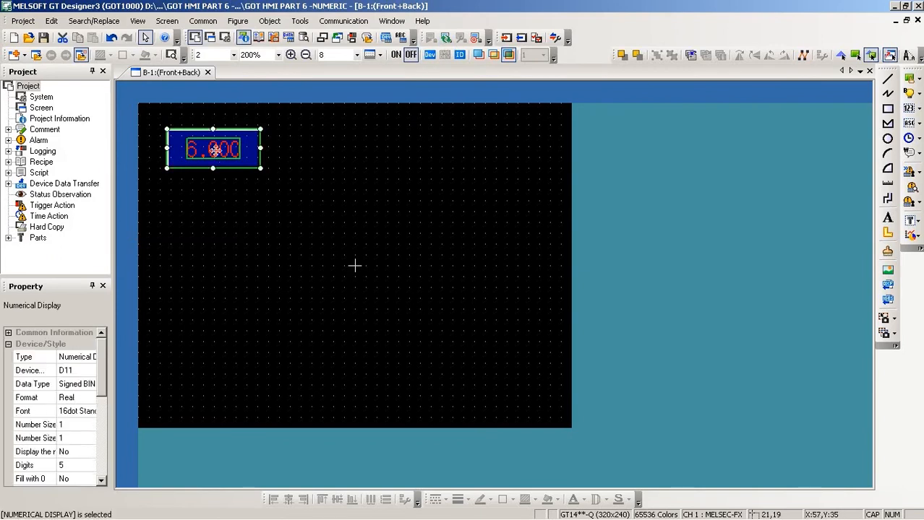
key(Delete)
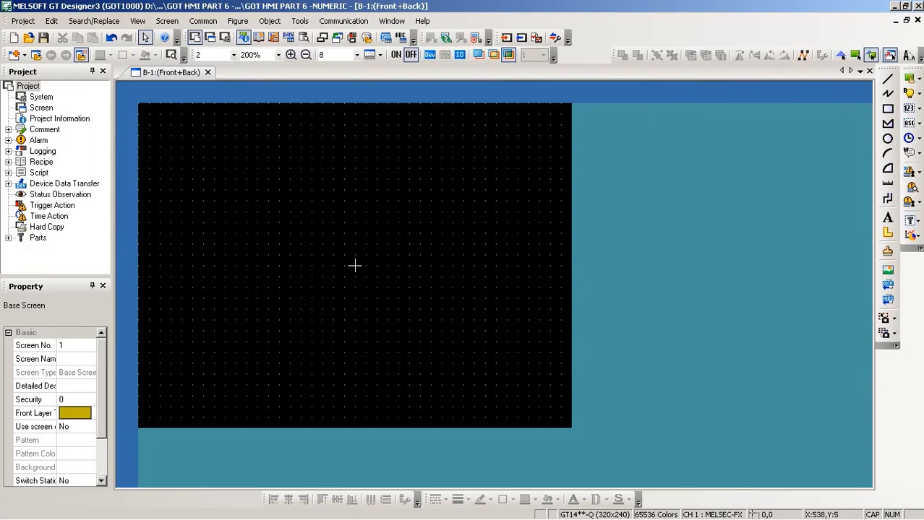
click(919, 110)
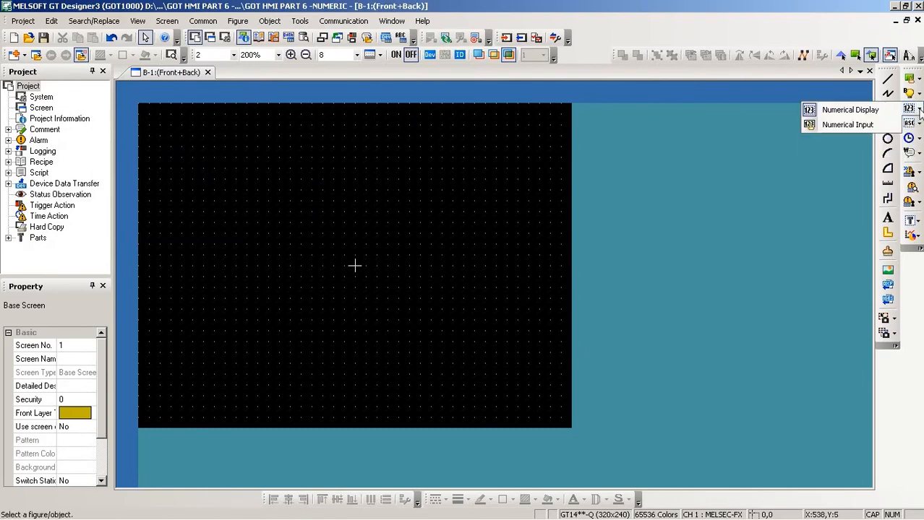
click(846, 110)
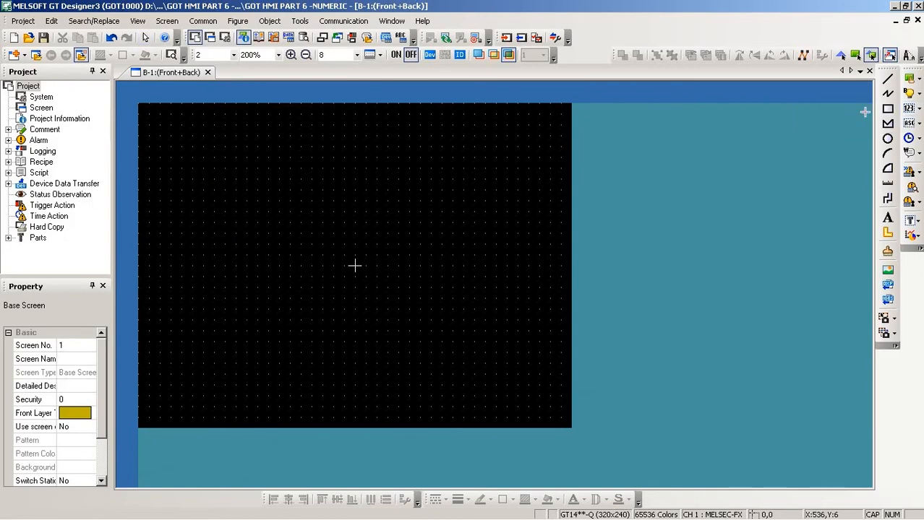
click(210, 151)
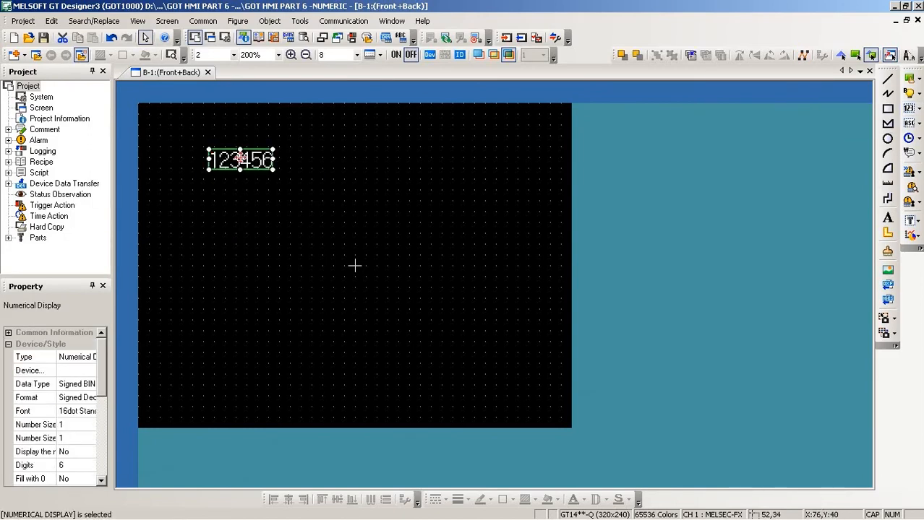
- Assign counter device C0 to the new numerical display
double_click(242, 160)
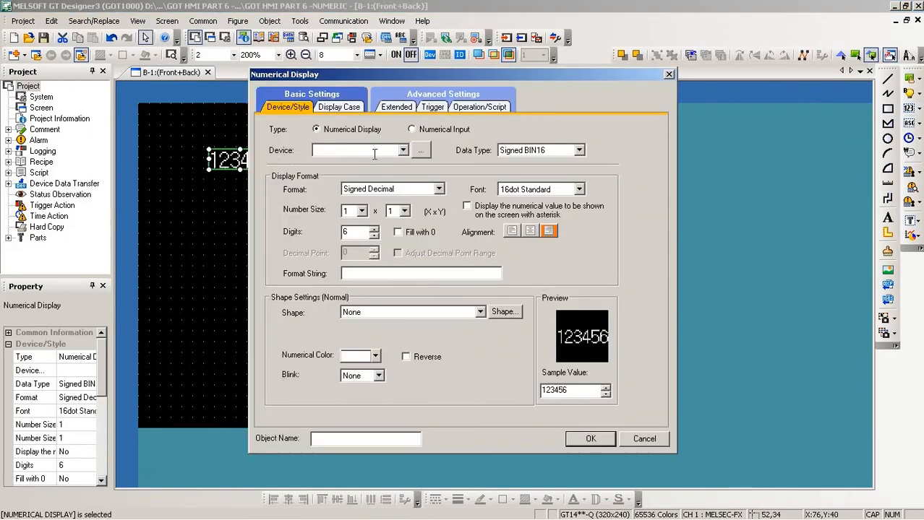
click(420, 150)
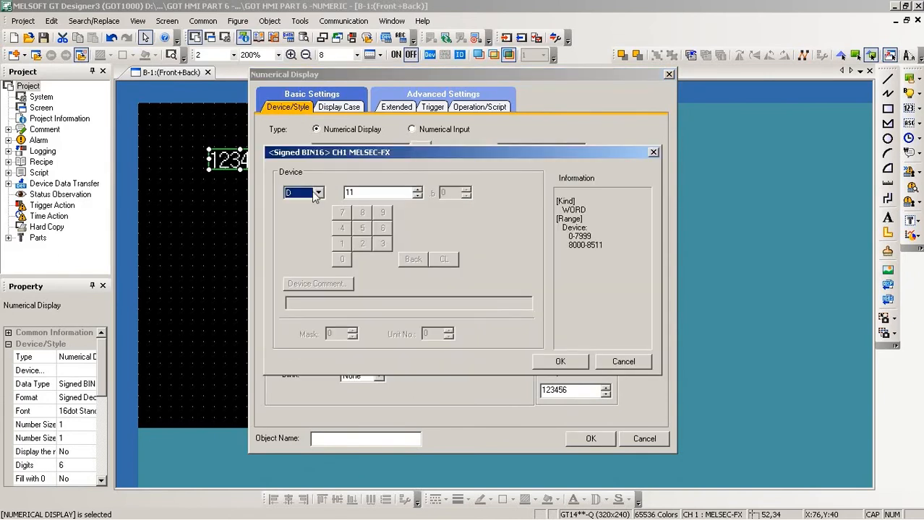
click(318, 193)
click(289, 231)
click(560, 363)
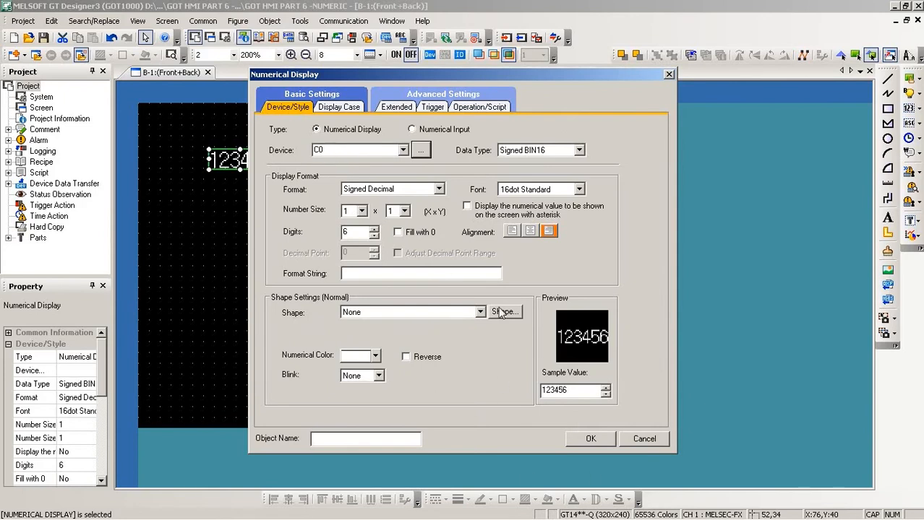
- Turn on filling with 0 for the numerical display and add a second display case state
click(397, 232)
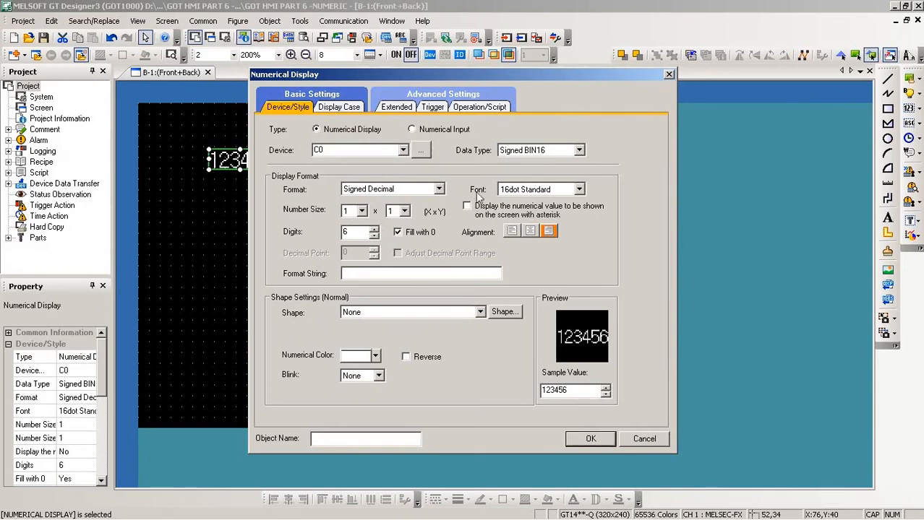
click(339, 108)
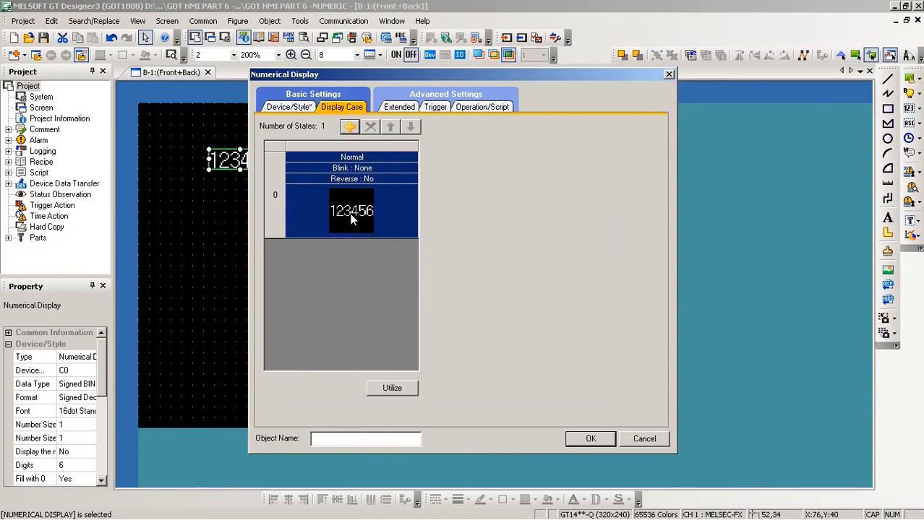
click(349, 127)
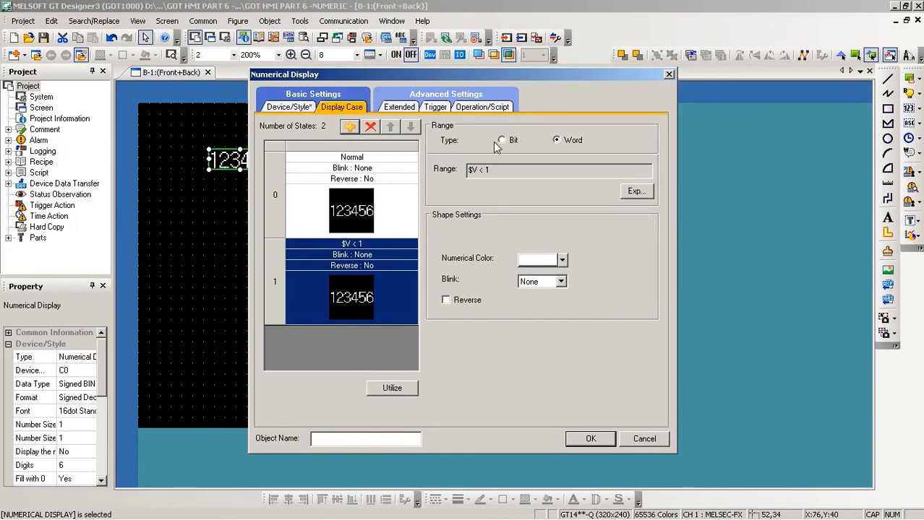
click(361, 248)
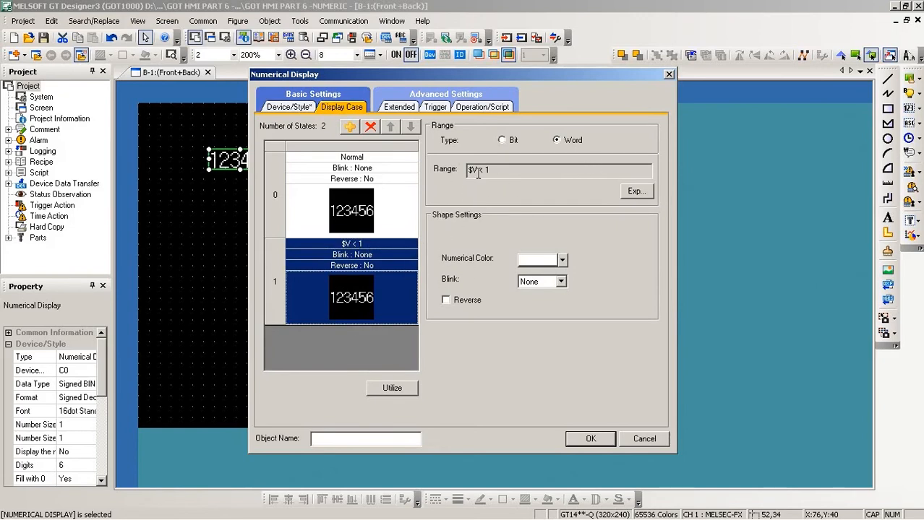
- Change state 1's range type to Bit and check in the GX Works2 ladder which output counter C0 drives
click(501, 141)
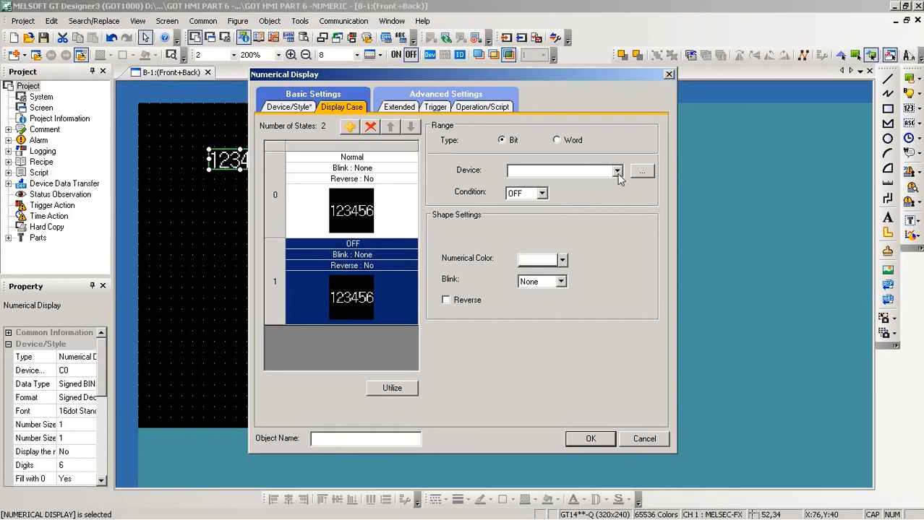
click(647, 173)
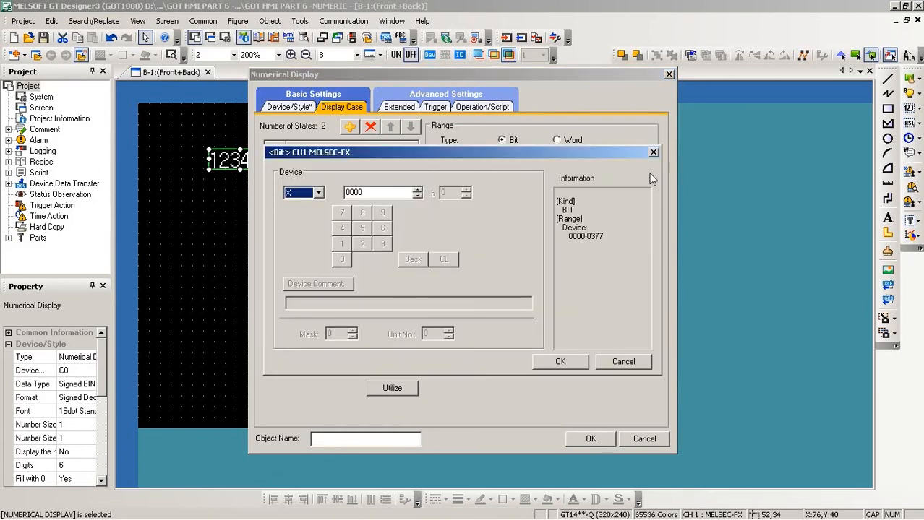
click(319, 193)
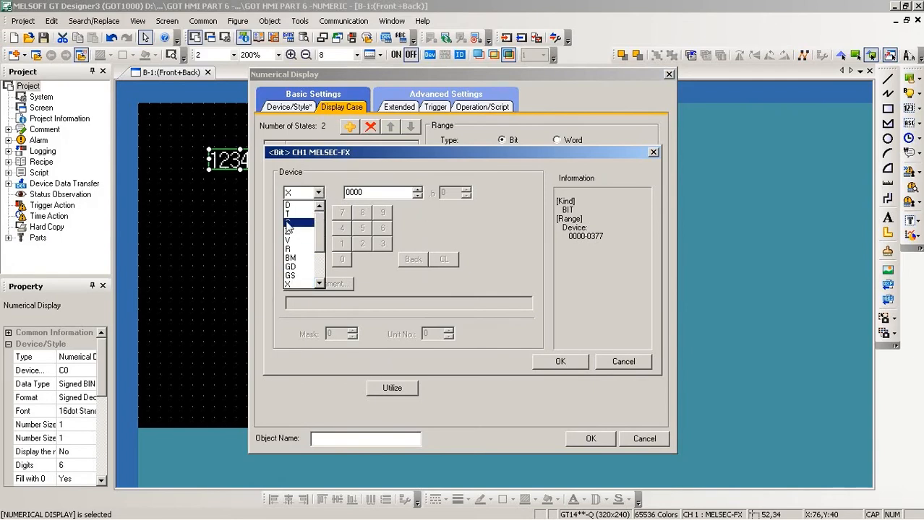
click(288, 222)
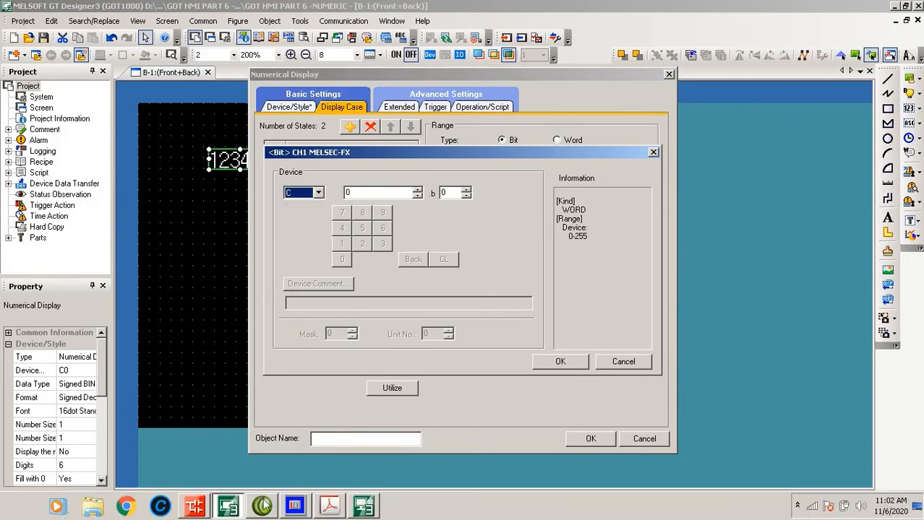
click(196, 506)
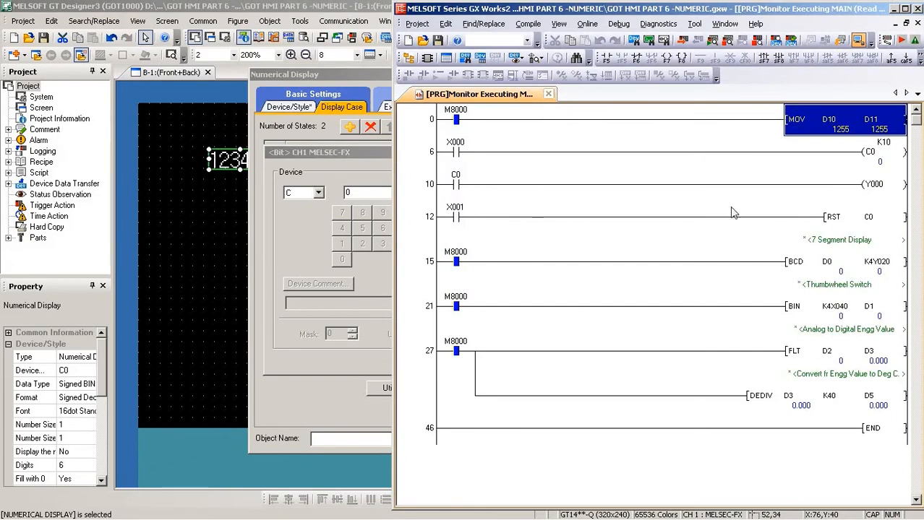
mouse_move(867, 189)
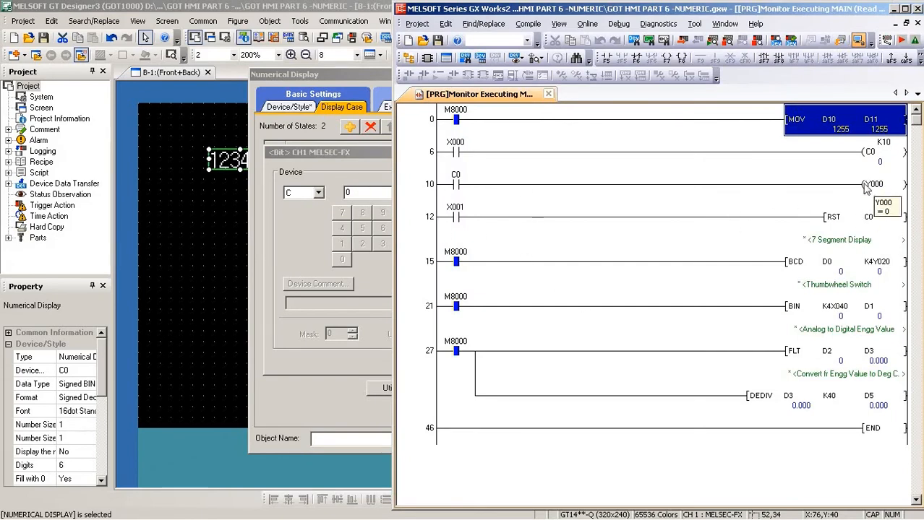
click(197, 226)
- Set state 1's bit device to Y0000 with the condition ON
click(318, 193)
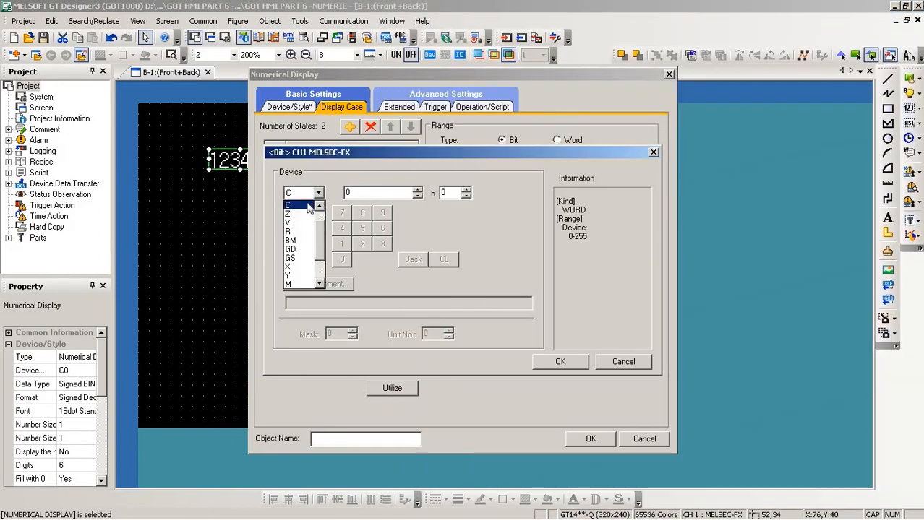
click(308, 276)
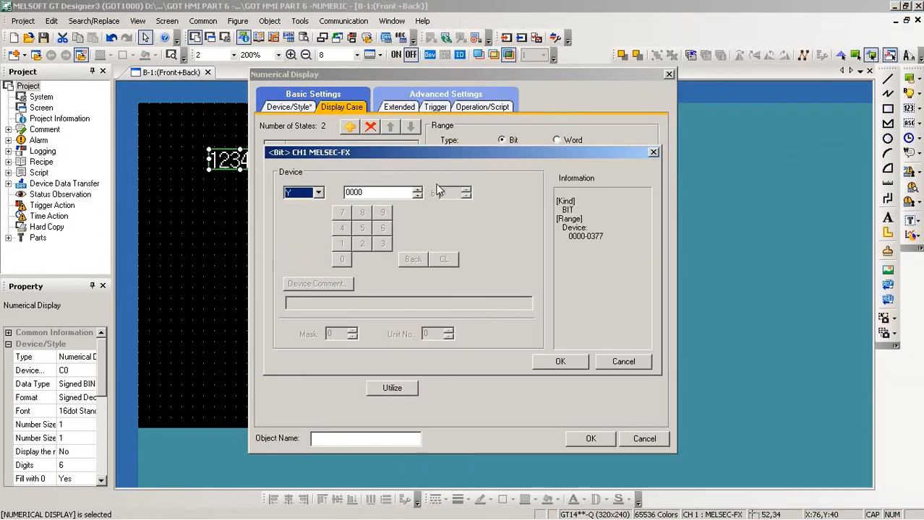
click(557, 364)
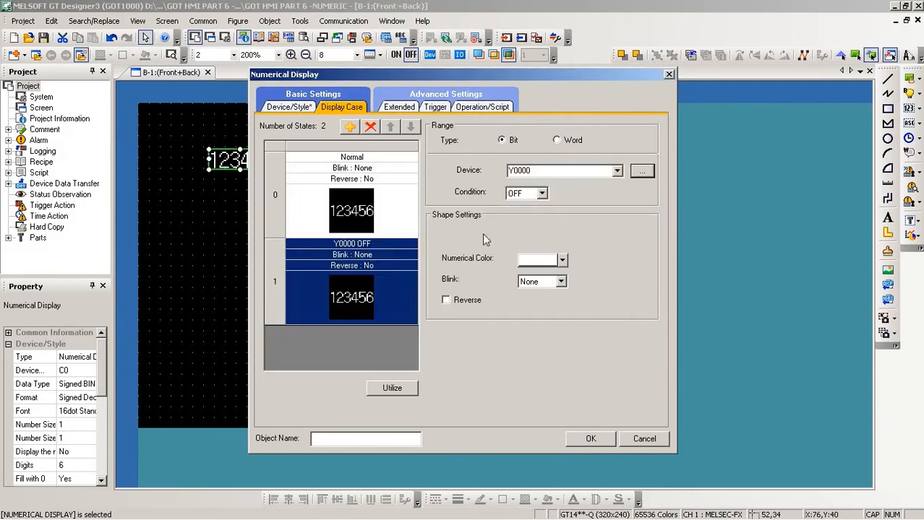
click(542, 194)
click(524, 216)
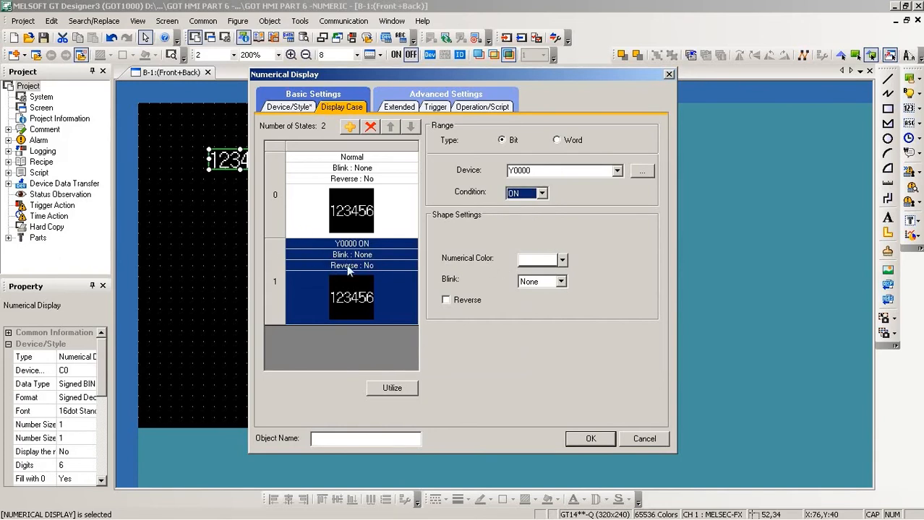
- Give state 1 Medium blink and red digits, and apply the numerical display settings
click(561, 282)
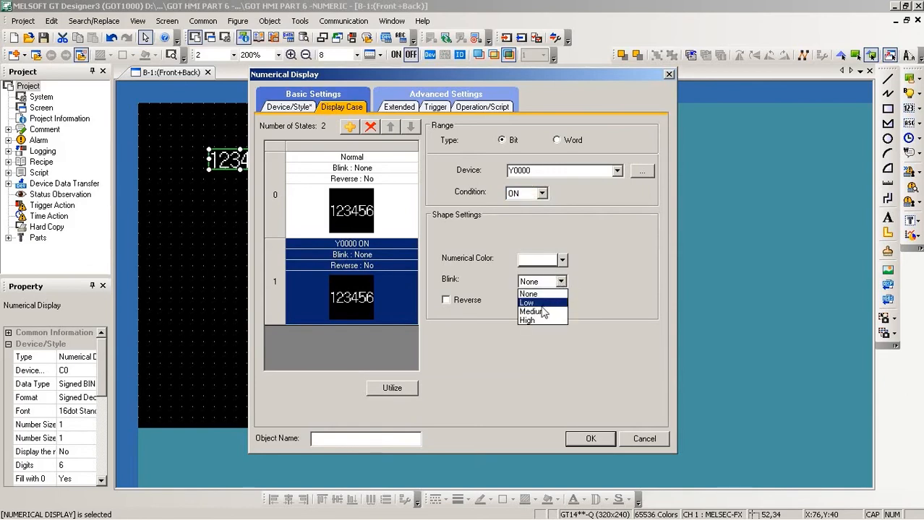
click(534, 312)
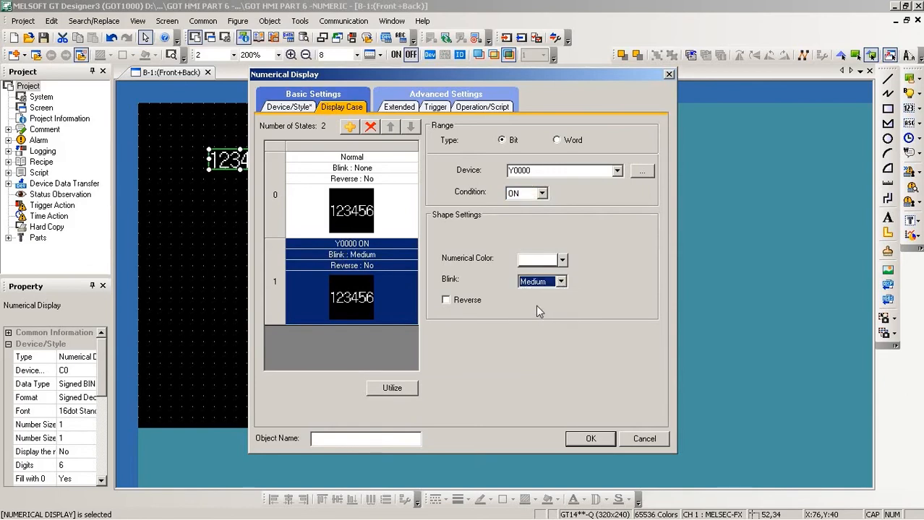
click(563, 260)
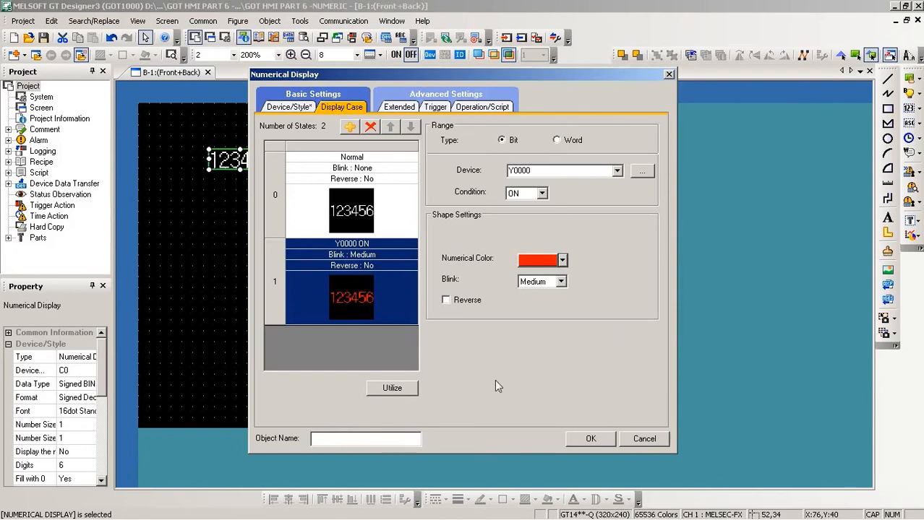
click(576, 441)
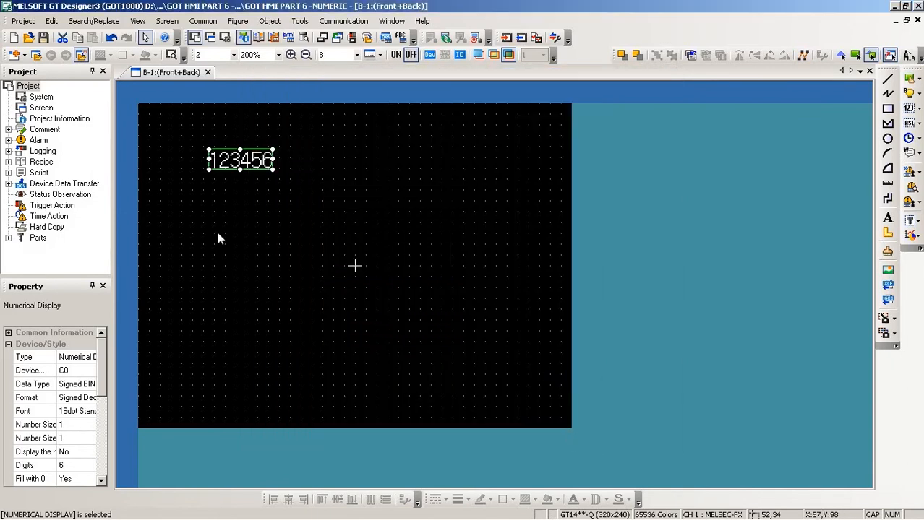
click(217, 235)
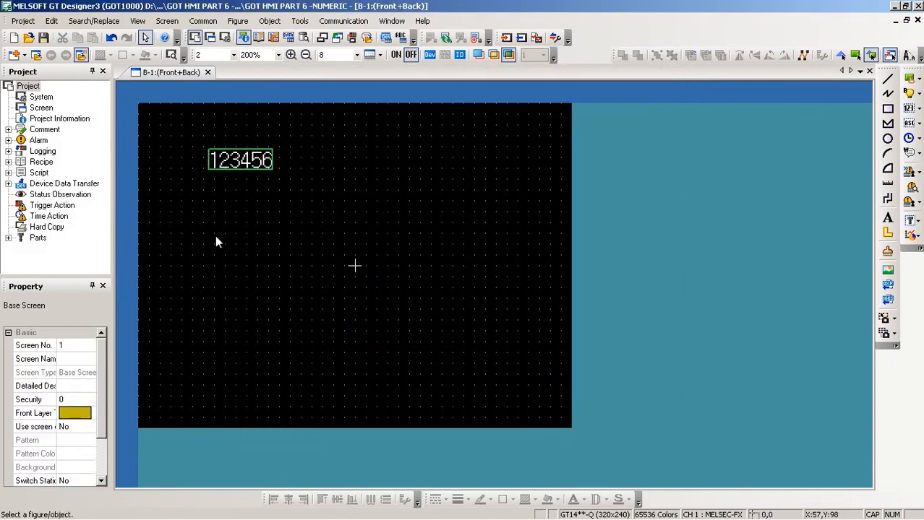
- Reopen the numerical display's settings, review its extended options, and set the trigger type to ON
click(225, 158)
double_click(253, 159)
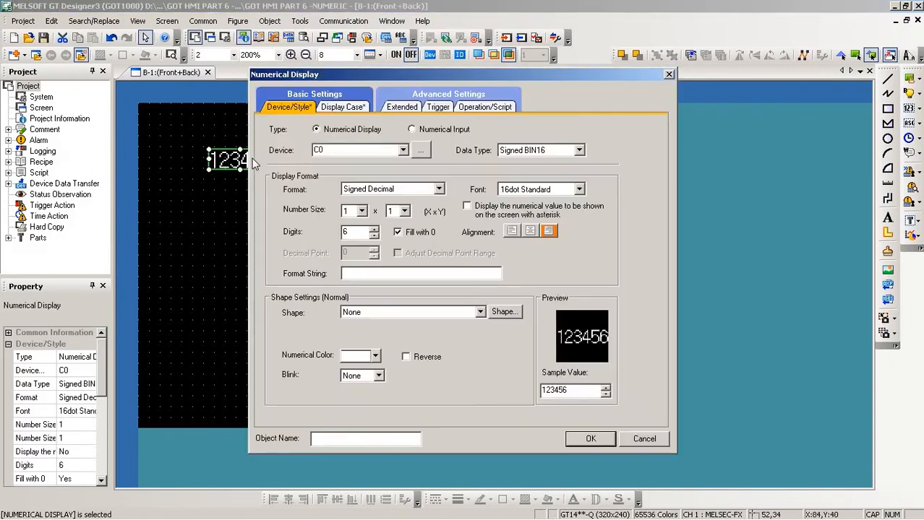
click(399, 108)
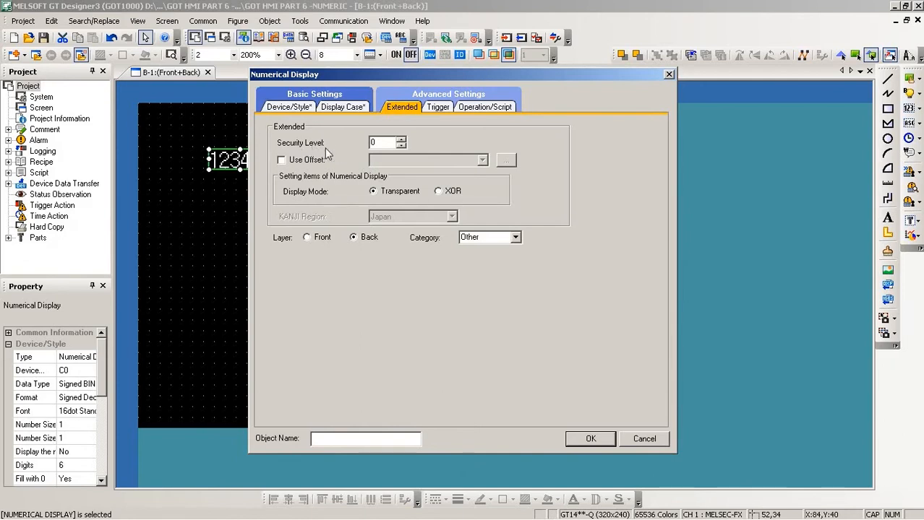
click(438, 107)
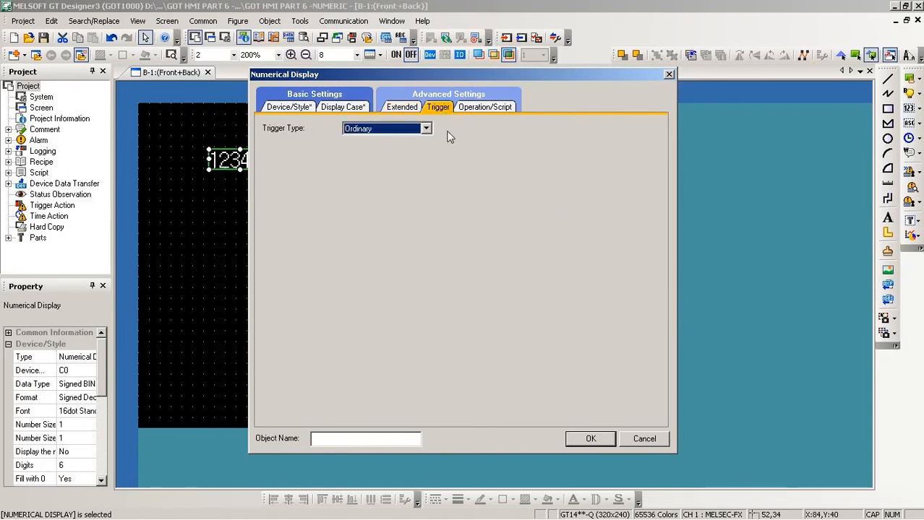
click(426, 129)
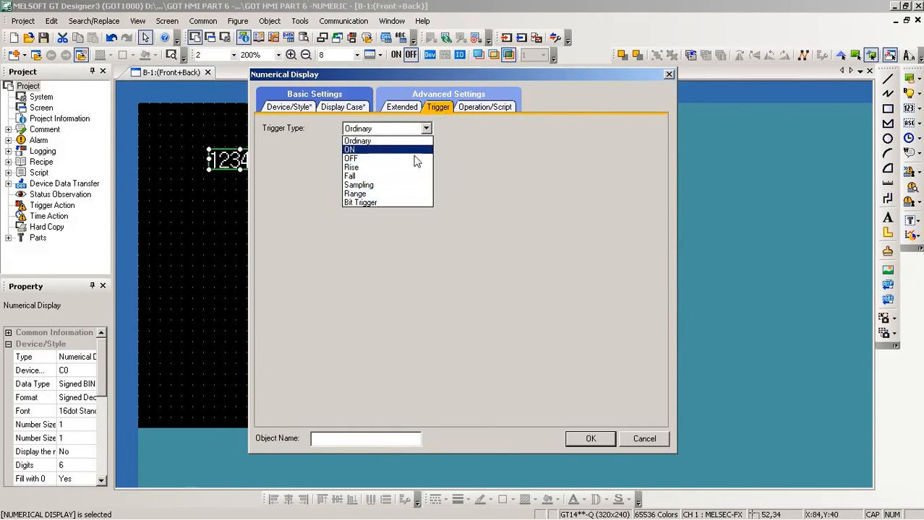
click(355, 151)
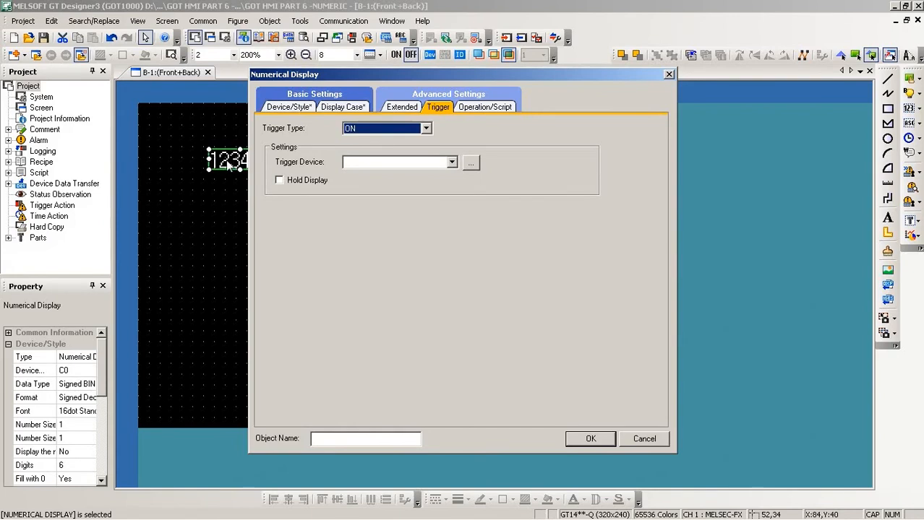
- Assign M0 as the numerical display's trigger device and apply the settings
click(451, 163)
click(403, 163)
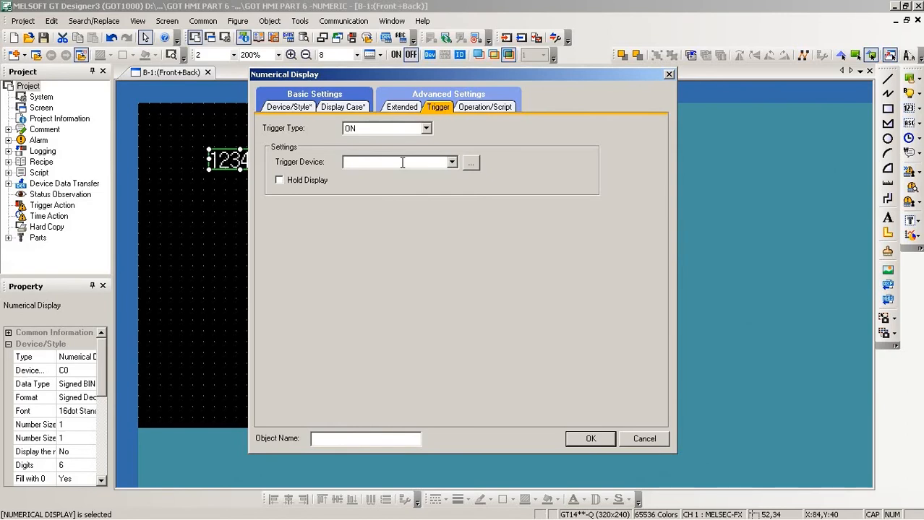
text(M0)
click(587, 447)
click(590, 439)
click(292, 205)
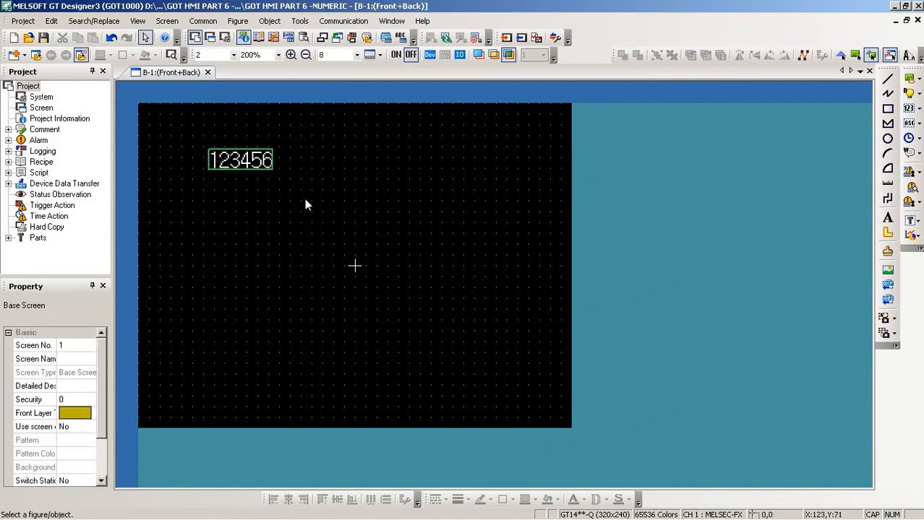
- Move the numerical display slightly toward the base screen's upper-left corner and place a bit switch directly below it, at about 32,56
drag(229, 158, 202, 154)
click(288, 138)
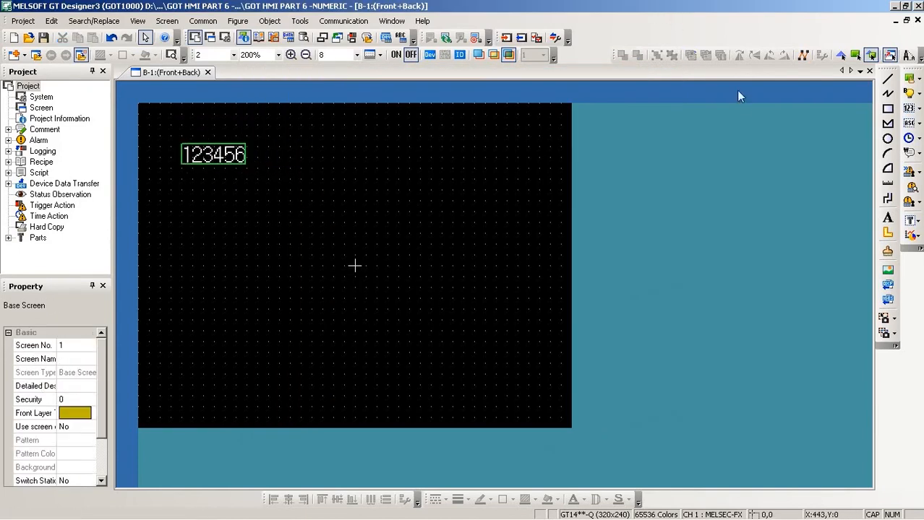
click(918, 78)
click(802, 94)
click(208, 196)
drag(228, 229, 201, 213)
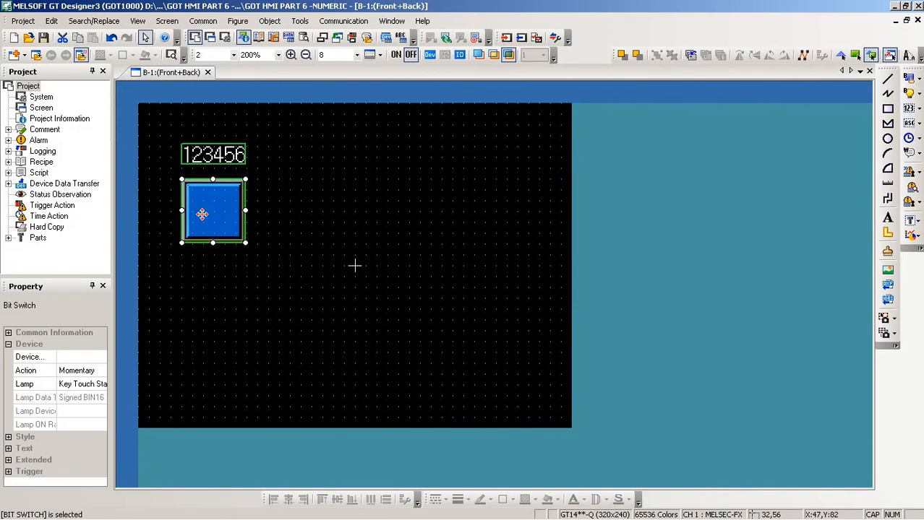
- Assign device X0000 to the bit switch below the numerical display
double_click(201, 214)
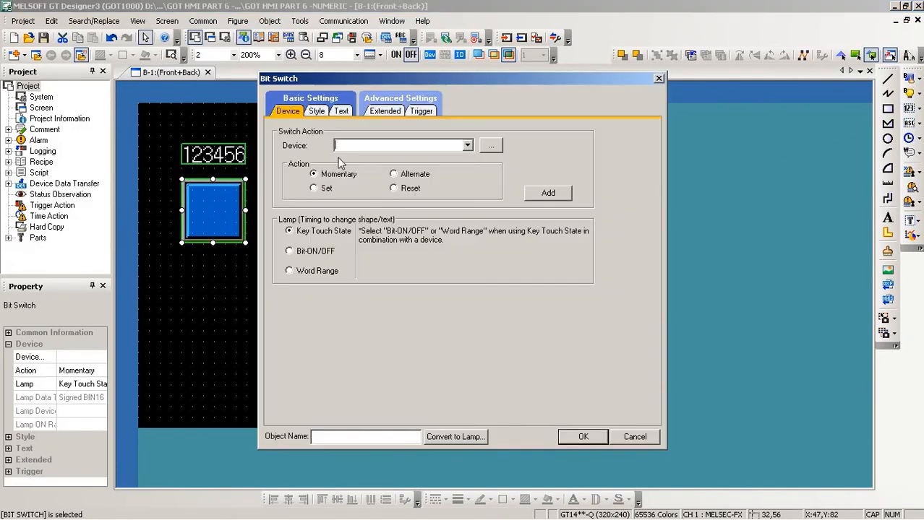
text(X0000)
click(583, 436)
click(887, 78)
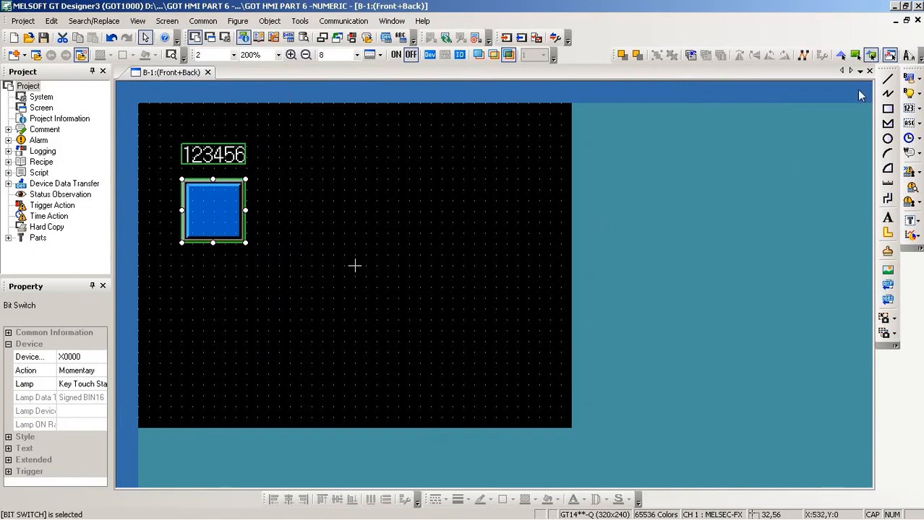
- Place a second bit switch below the first at about 32,110 and assign it device X1
click(916, 78)
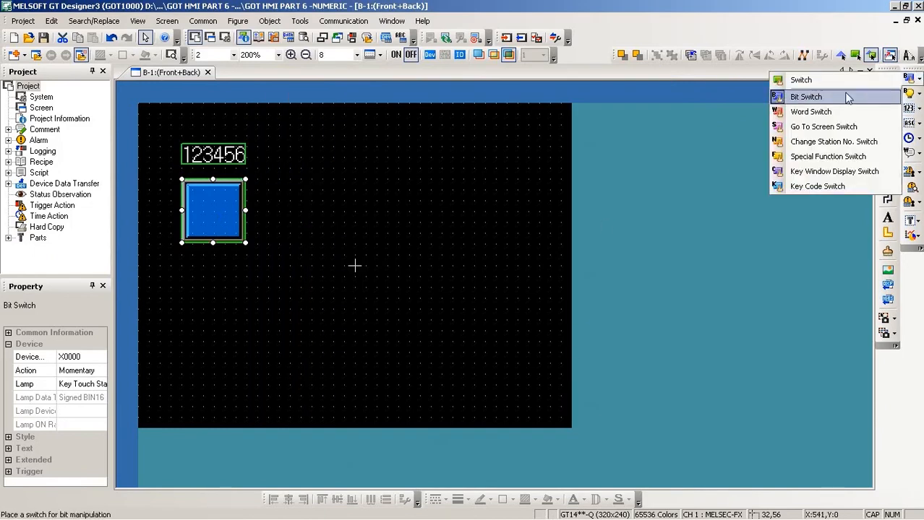
click(806, 96)
click(216, 274)
drag(241, 293, 209, 274)
double_click(208, 274)
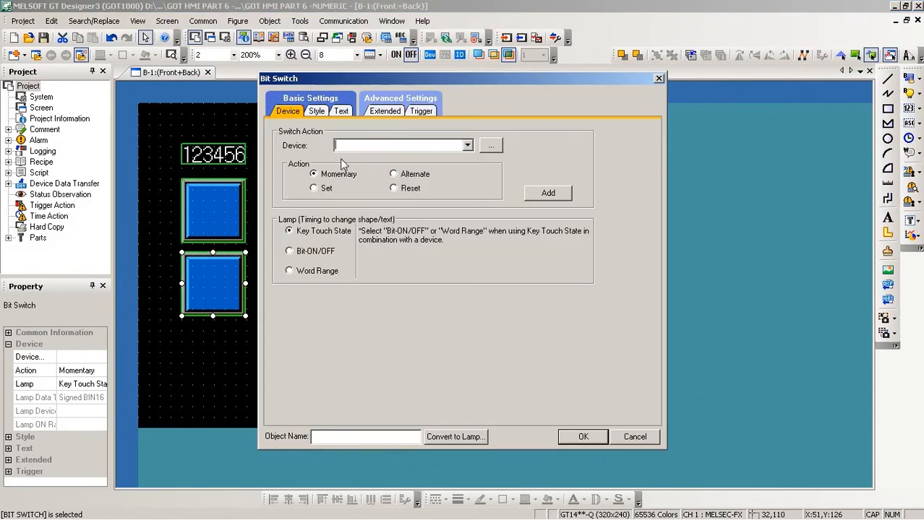
text(X1)
click(582, 437)
click(517, 329)
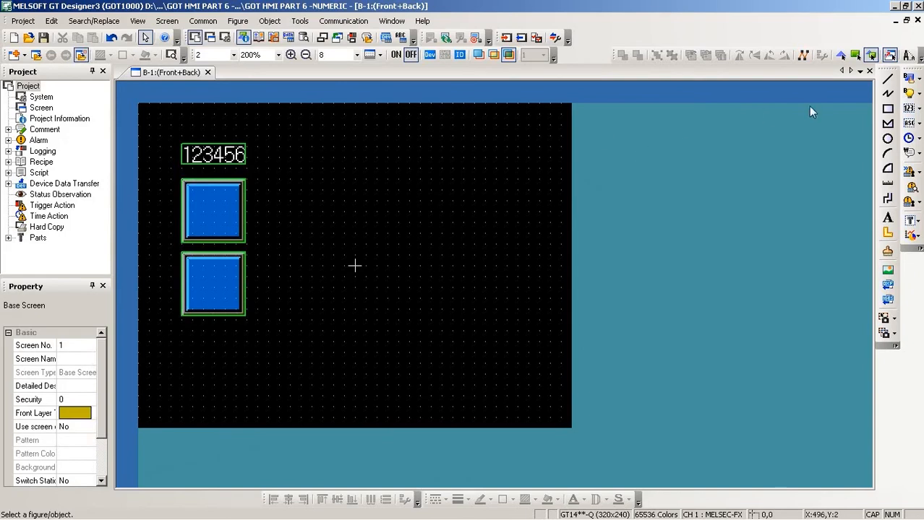
- Place a third bit switch directly below the second one, at about 32,166
click(919, 79)
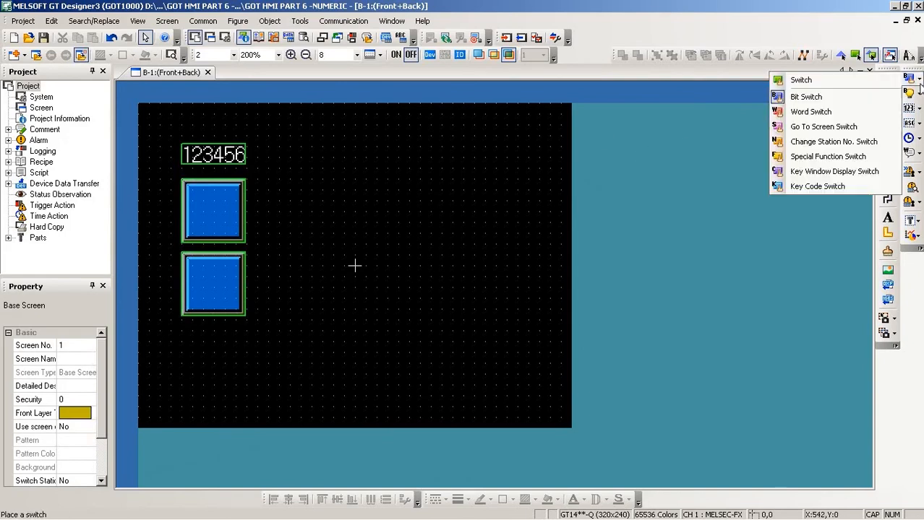
click(831, 100)
click(207, 348)
drag(235, 377, 215, 360)
- Assign device M0 to the lowest bit switch and set its action to Alternate
double_click(216, 362)
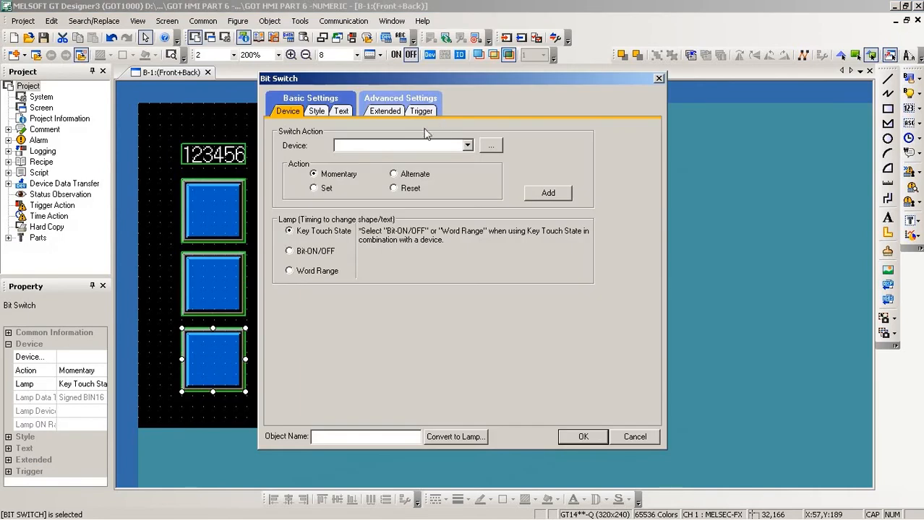
text(M0)
click(393, 174)
click(576, 437)
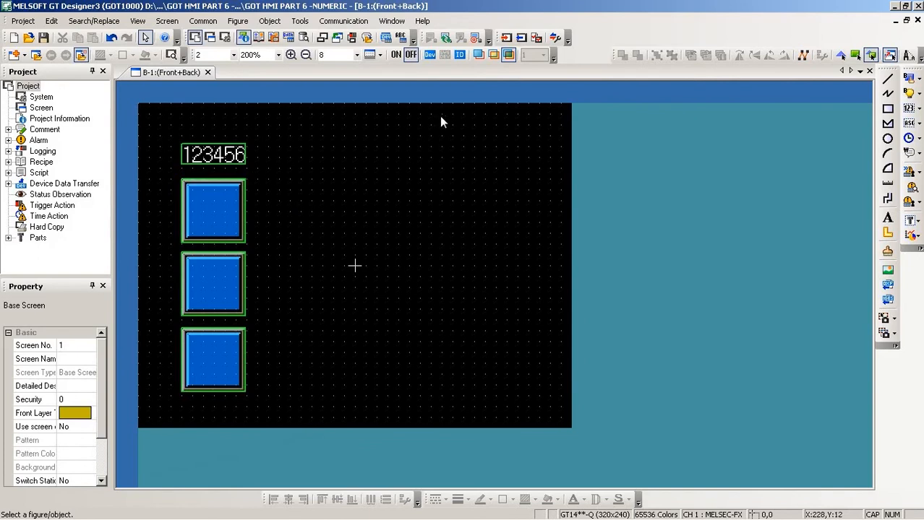
- Start GT Simulator3, reveal the ladder monitor beside it, and operate the M0 switch to trigger the numerical display
click(446, 38)
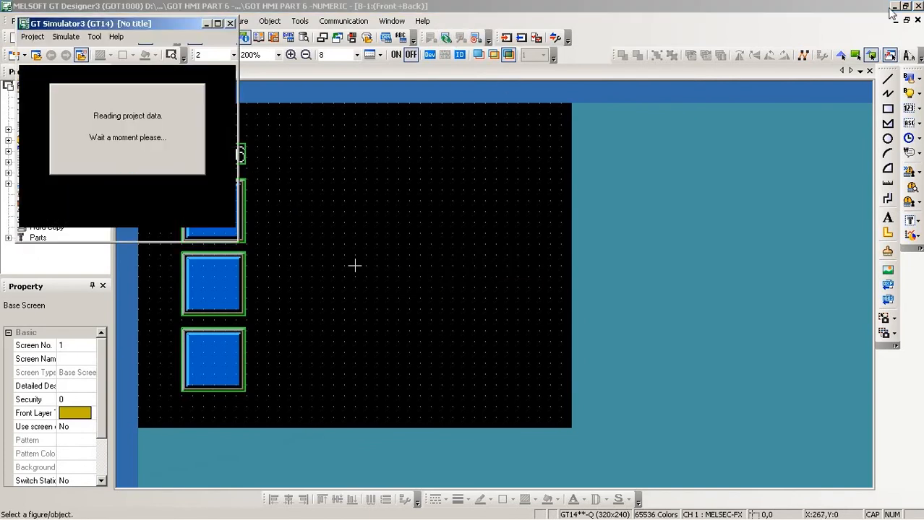
click(893, 6)
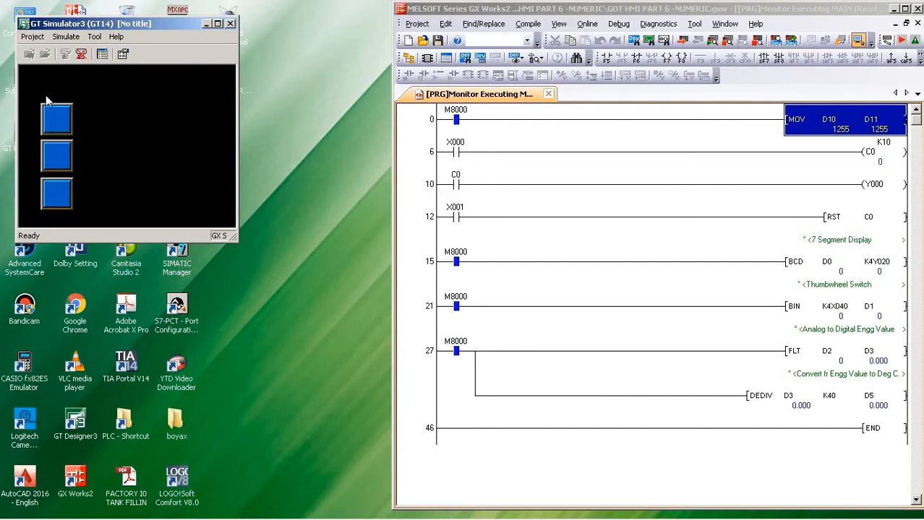
click(57, 197)
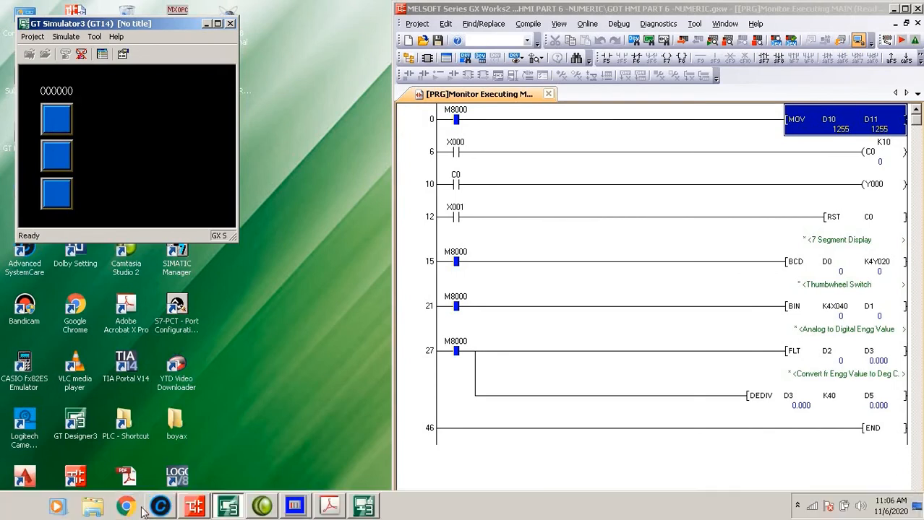
- Switch back to GT Designer3 and review the numerical display's device and style settings
click(228, 506)
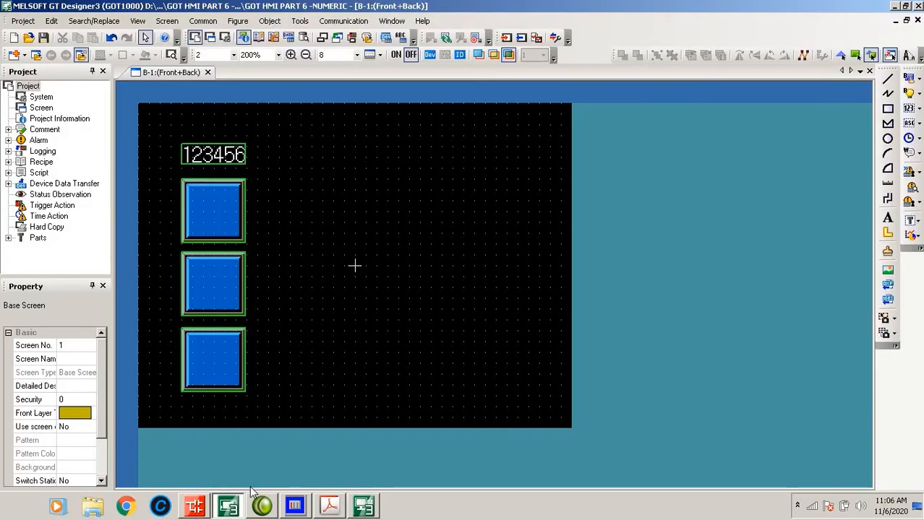
double_click(238, 154)
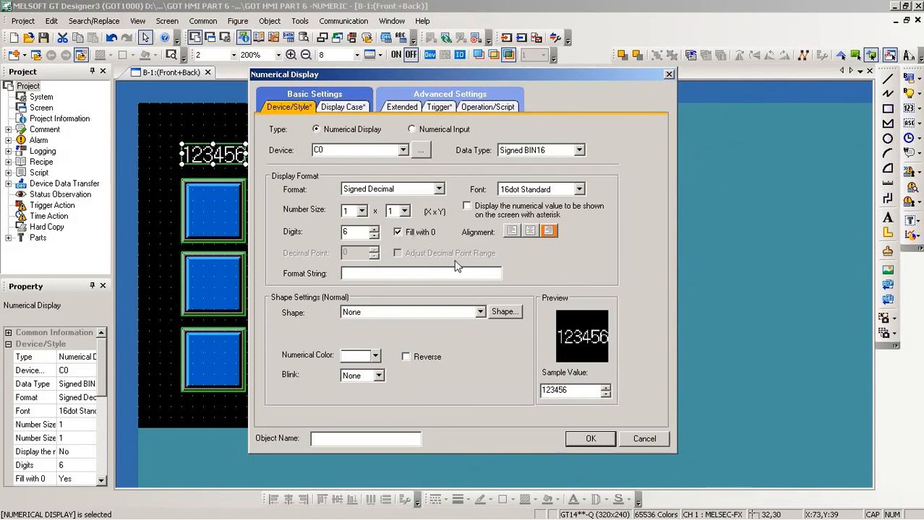
click(588, 440)
click(511, 363)
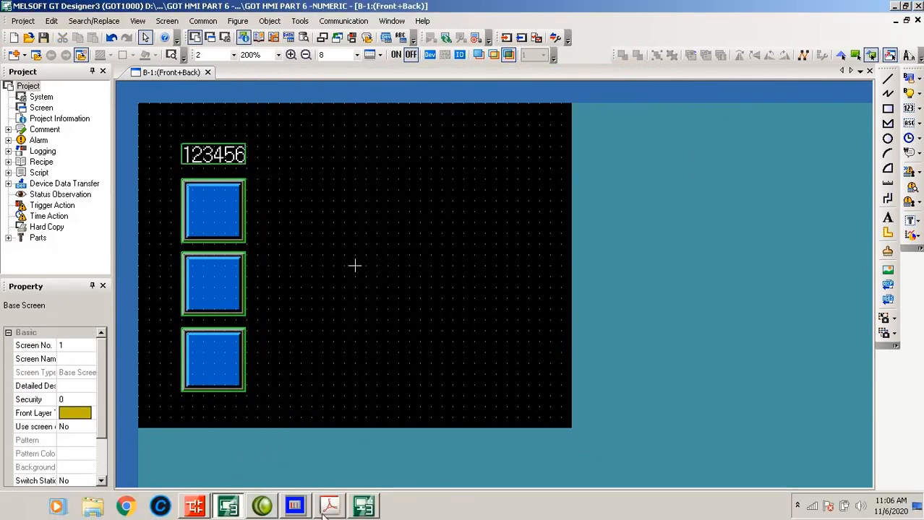
- Return to GT Simulator3 and operate the X0000 switch until the counter reaches 10, comparing the display with the ladder monitor
click(363, 506)
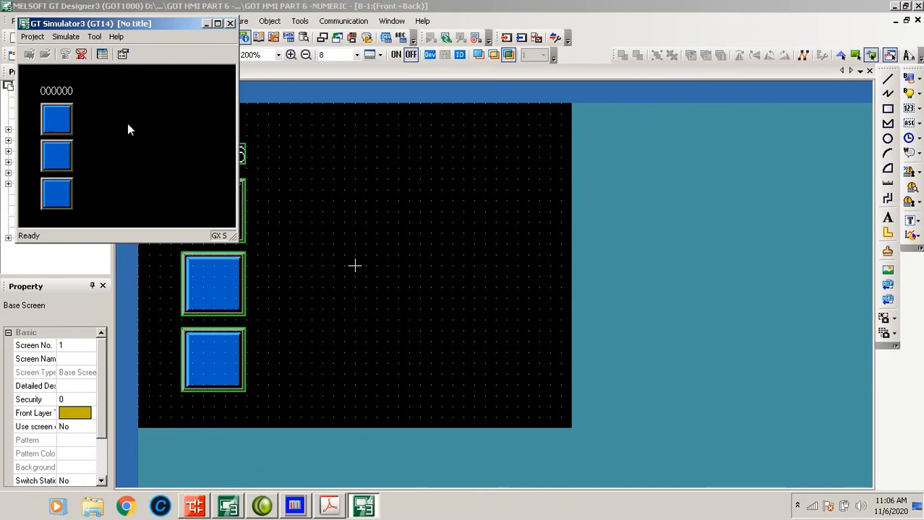
click(64, 121)
click(64, 122)
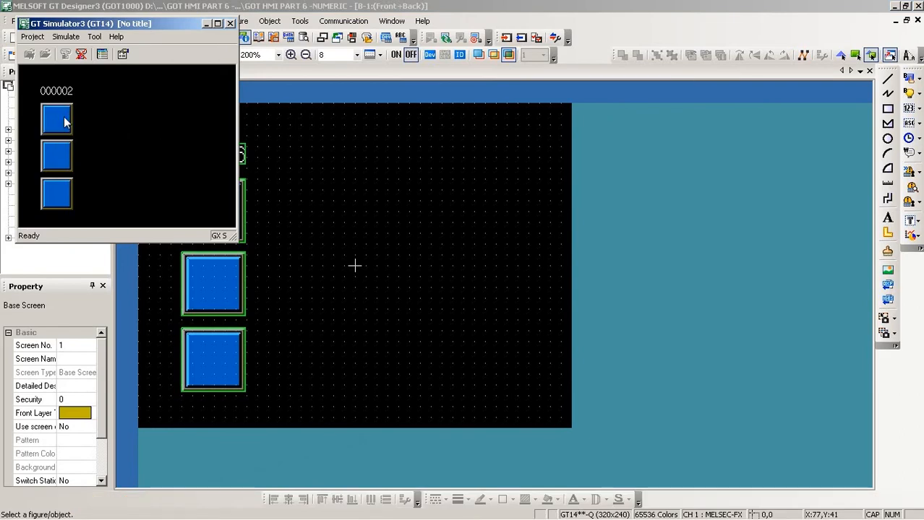
click(63, 121)
click(63, 122)
click(64, 122)
click(64, 121)
click(65, 123)
click(894, 6)
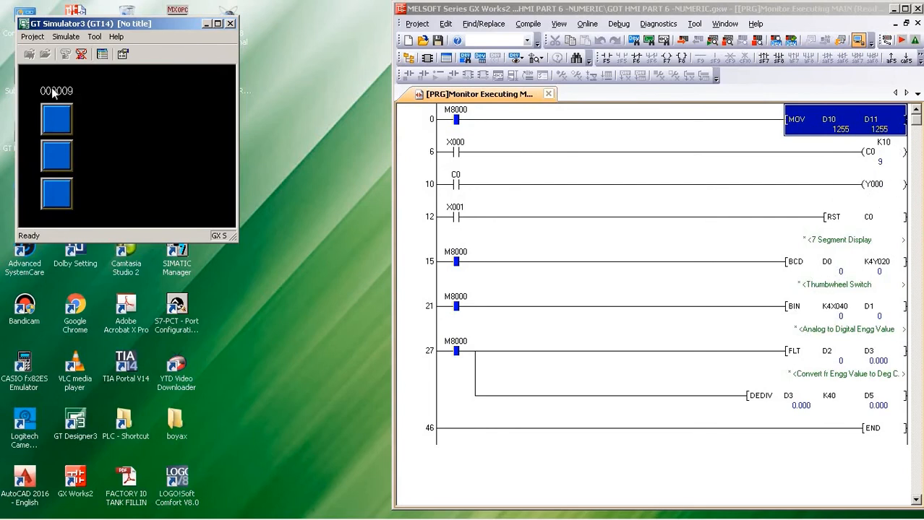
click(55, 117)
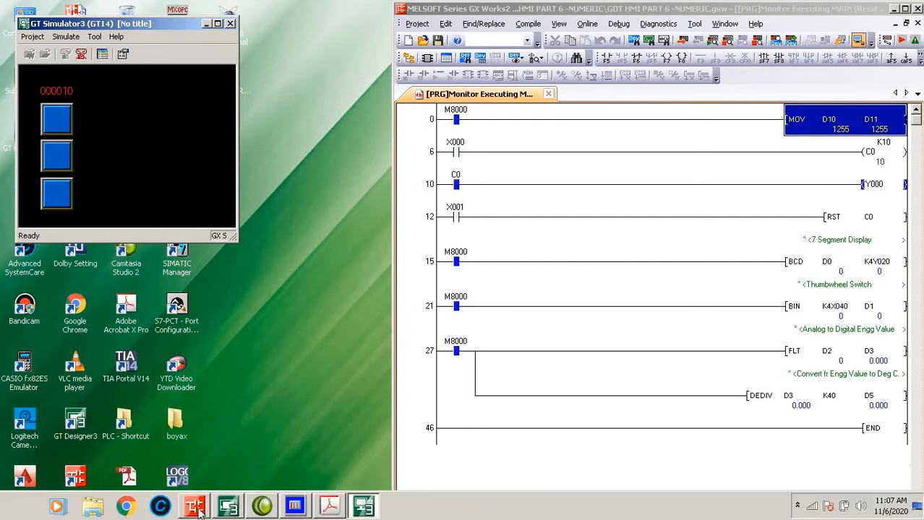
- Switch to GT Designer3 and review the numerical display's color and blink settings for the Y0000 ON state
click(228, 507)
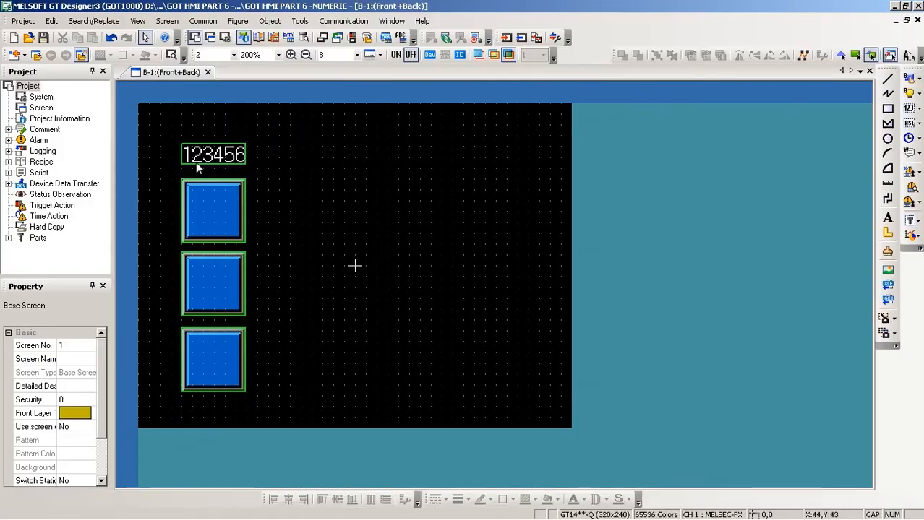
click(199, 159)
click(357, 109)
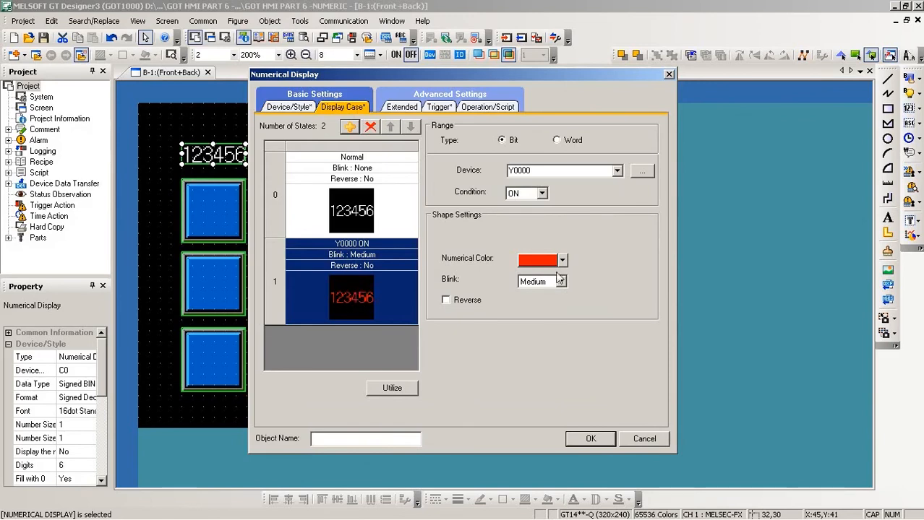
click(581, 438)
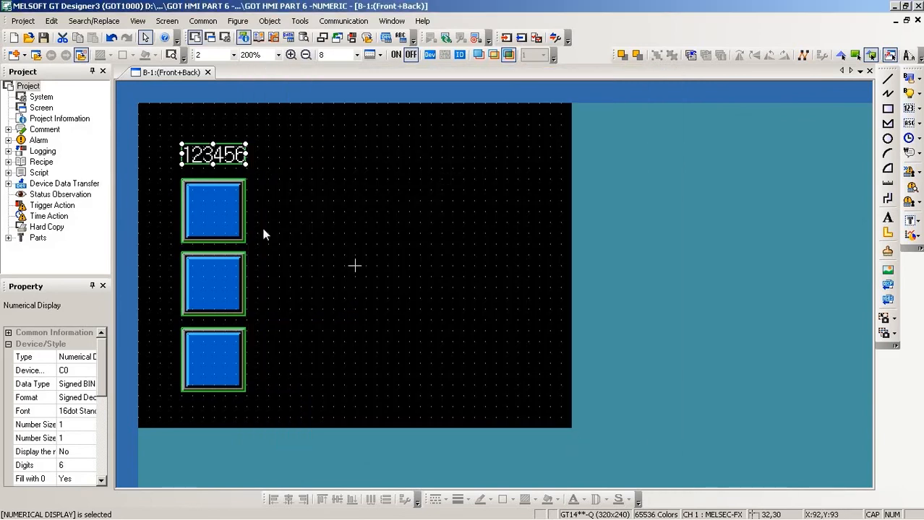
- Return to GT Simulator3 and toggle the M0 switch to test the display's trigger
mouse_move(147, 518)
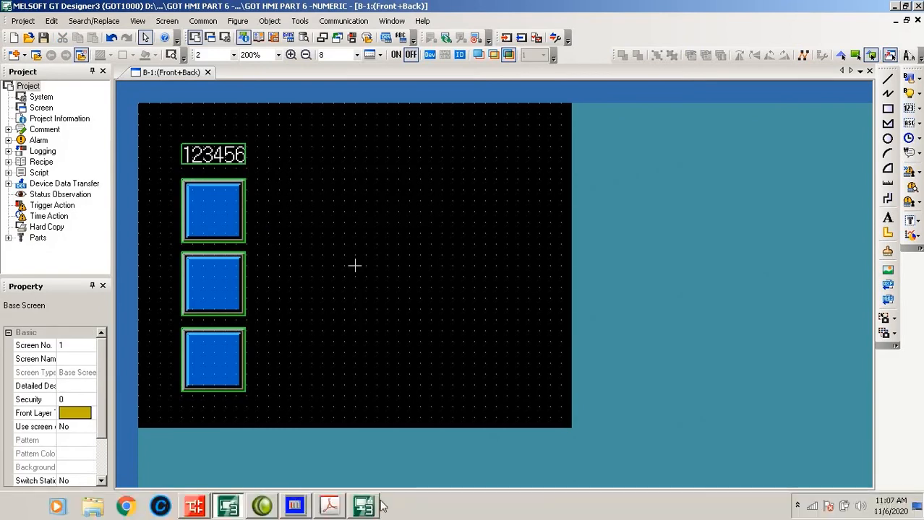
click(355, 510)
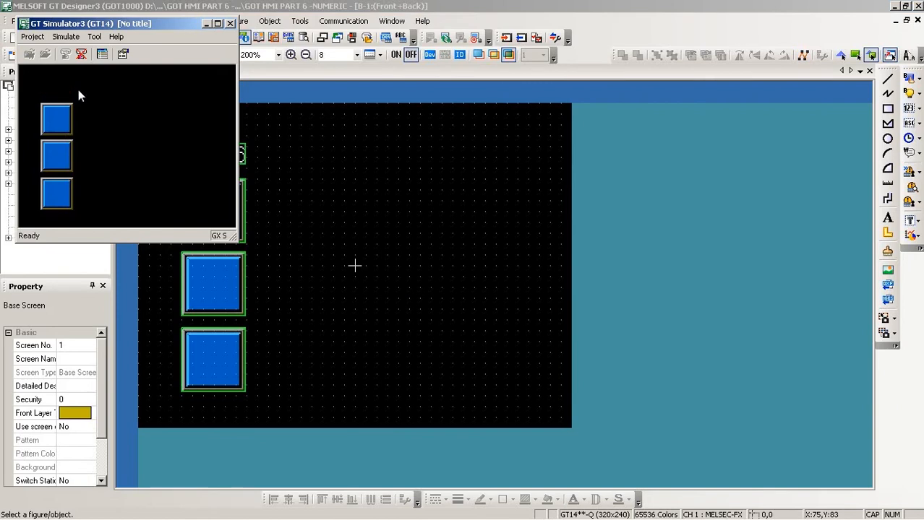
click(57, 194)
- Set the M0 bit switch's lamp timing to Bit-ON/OFF with device M0
double_click(219, 357)
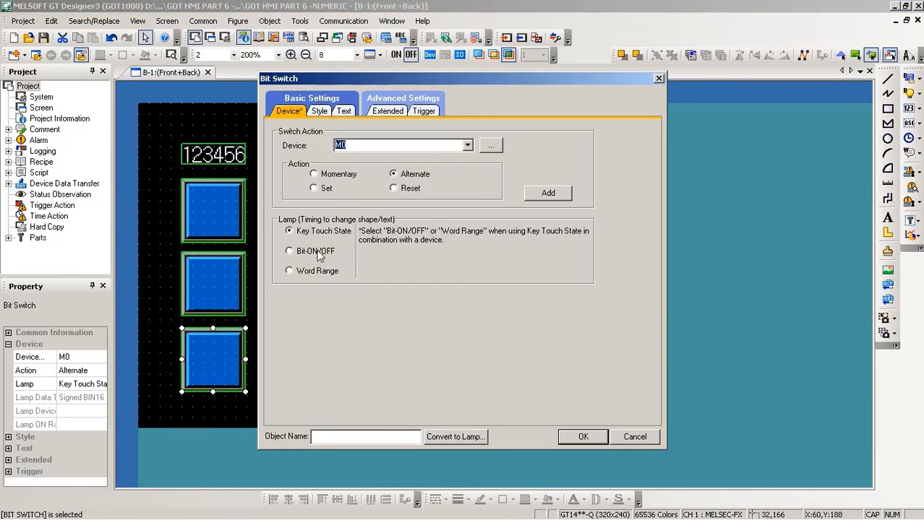
click(290, 251)
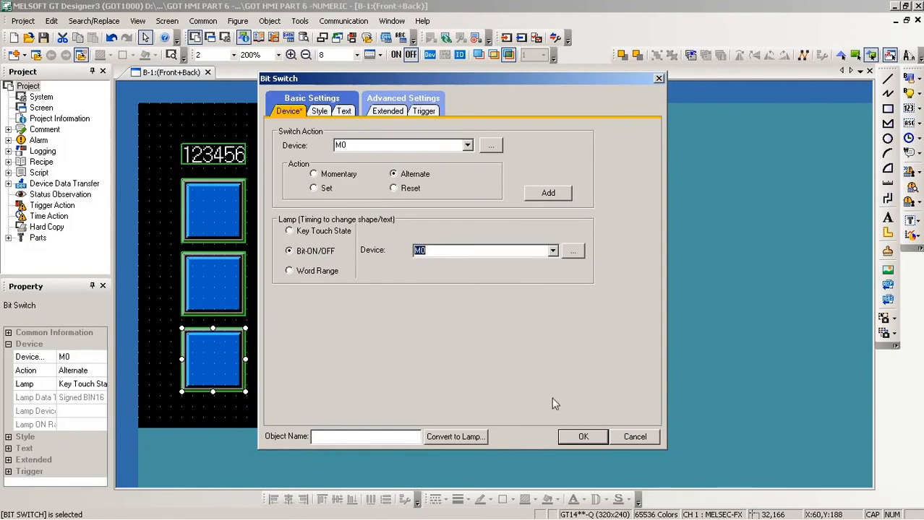
click(583, 437)
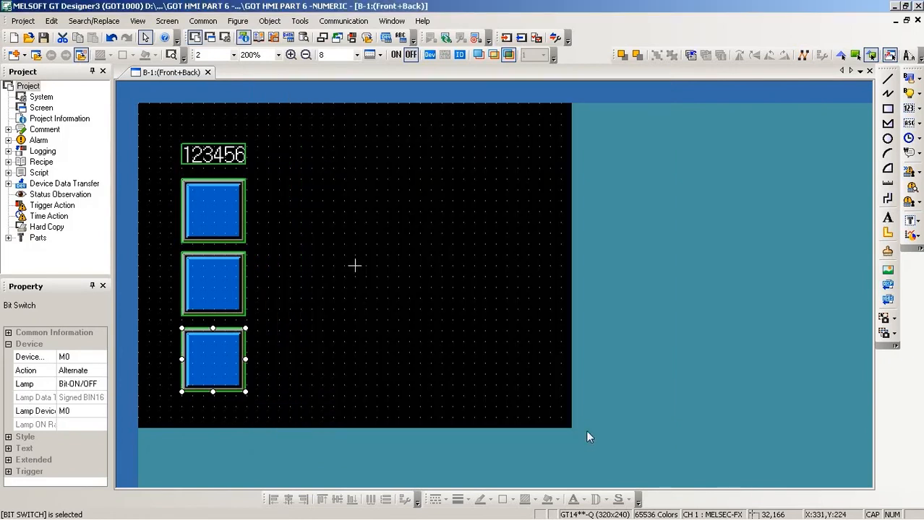
- Run the updated screen in the simulator and toggle the M0 switch to check its lamp indication
click(445, 38)
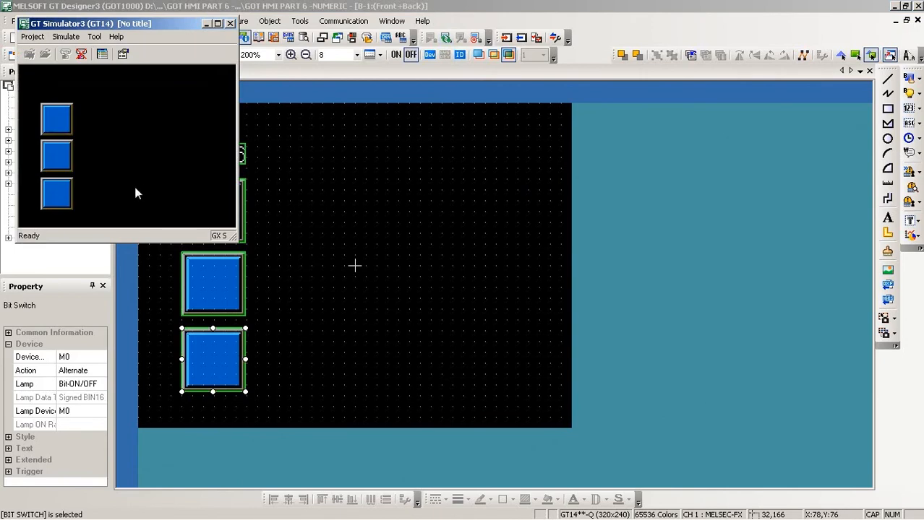
click(59, 192)
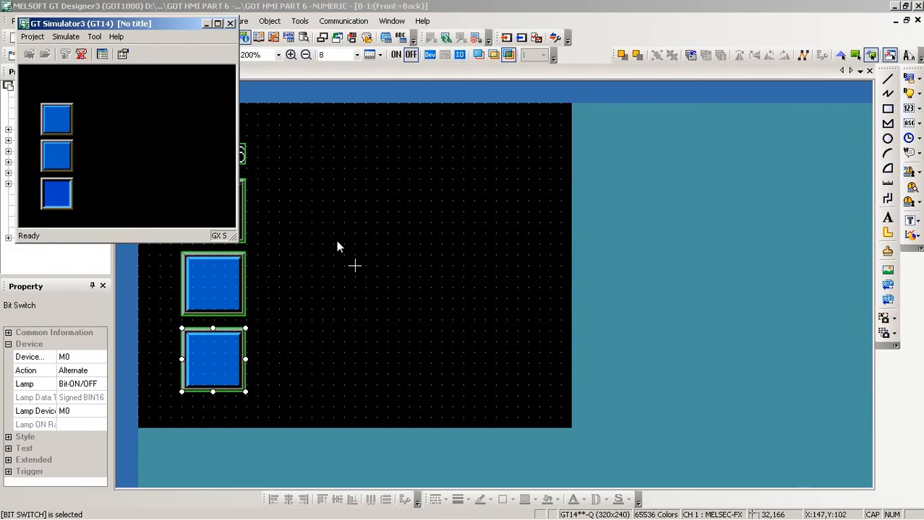
click(336, 240)
- Enable Hold Display in the numerical display's M0 trigger settings
double_click(214, 158)
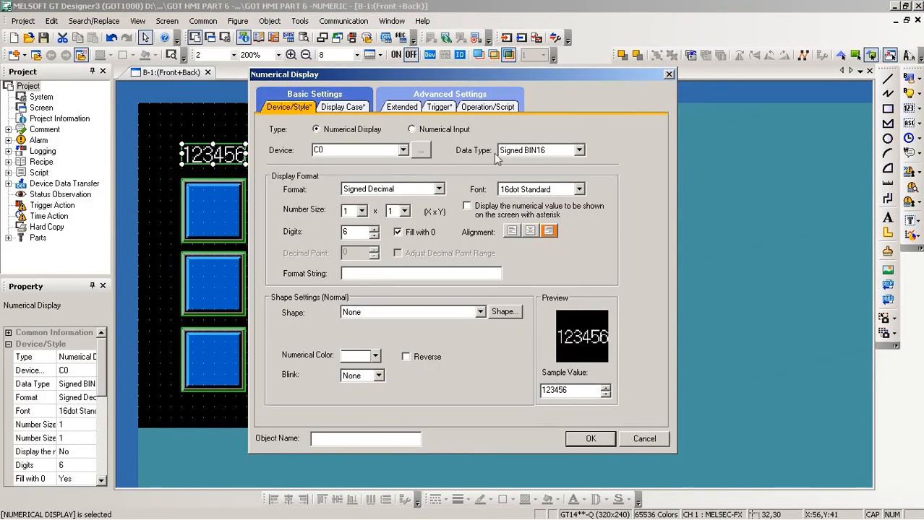
click(435, 107)
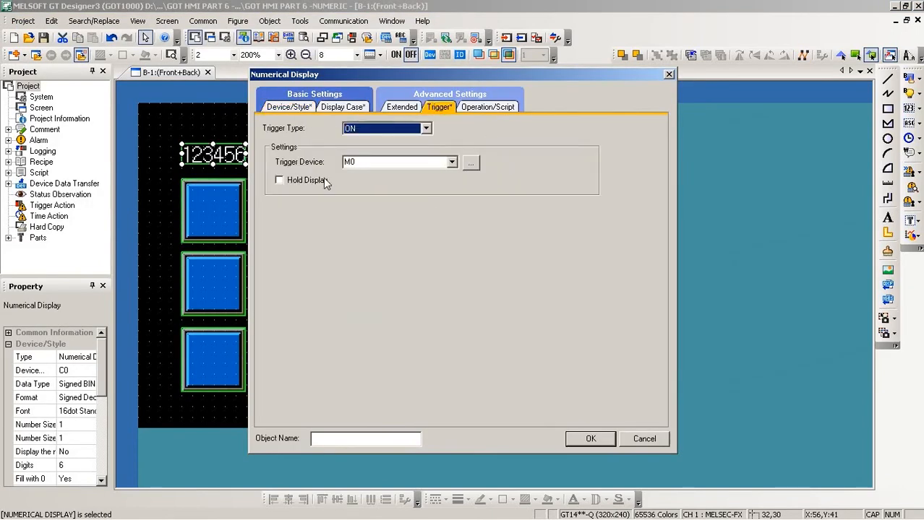
click(280, 180)
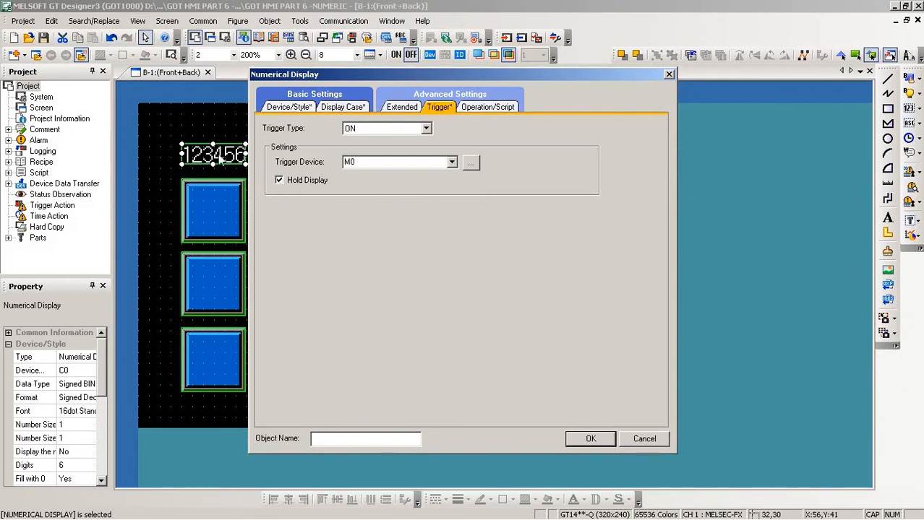
click(589, 440)
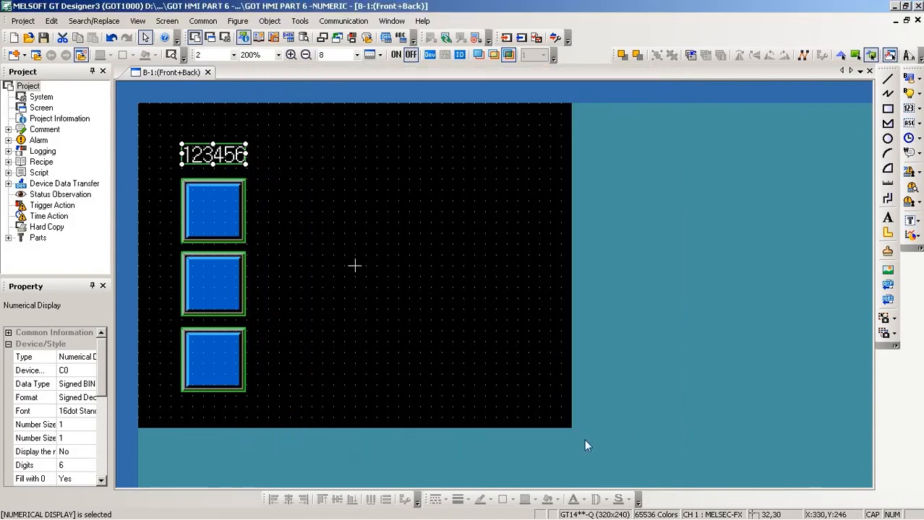
- Simulate the updated screen, reset the counter with the X1 switch, and count up again with the X0000 switch
click(444, 39)
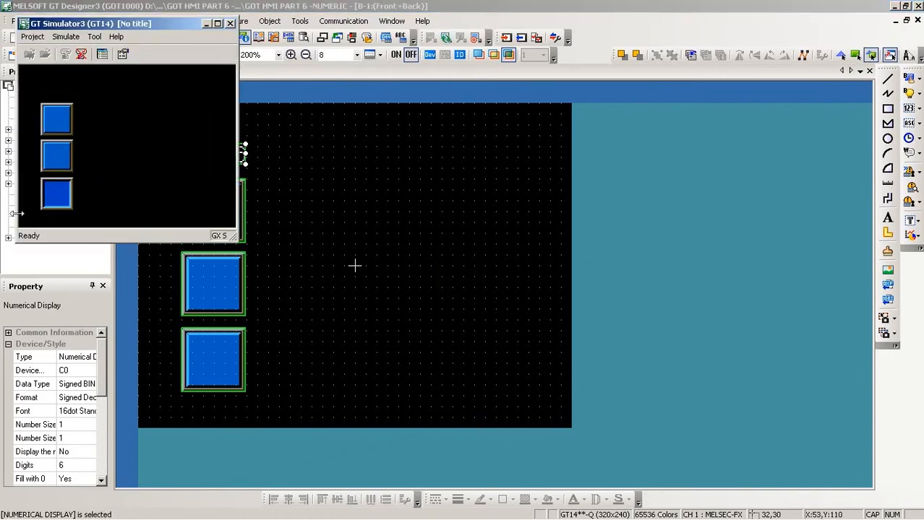
click(58, 158)
click(59, 128)
click(59, 128)
click(59, 128)
click(59, 128)
- Test the held display by switching M0 off, counting further with X0000, and switching M0 back on beside the ladder monitor
click(59, 194)
click(58, 121)
click(58, 121)
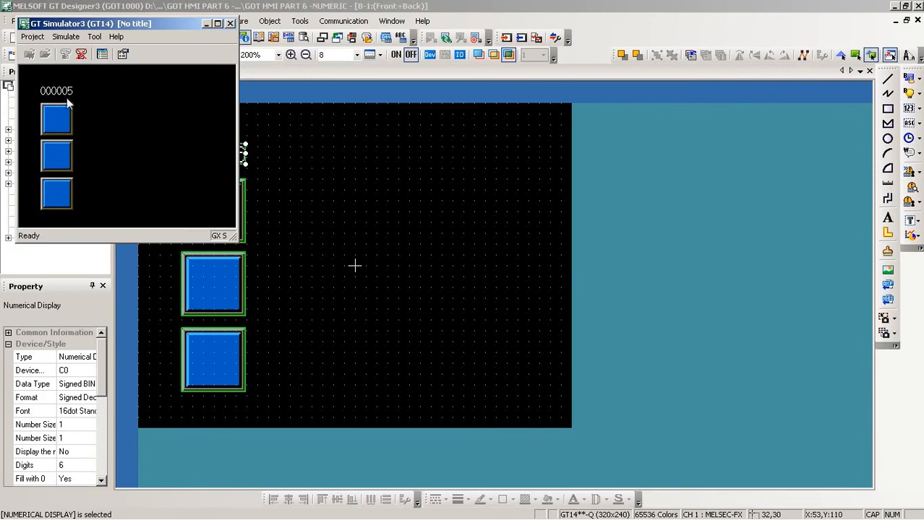
click(895, 6)
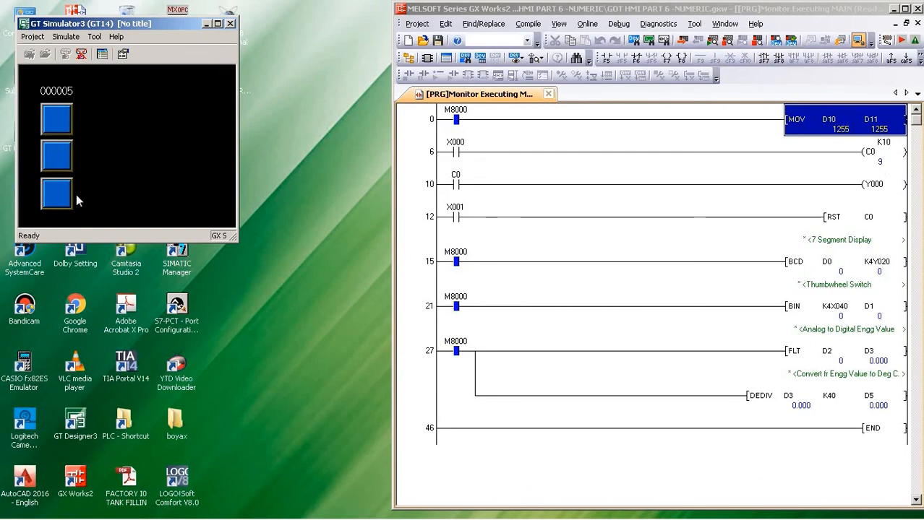
click(51, 196)
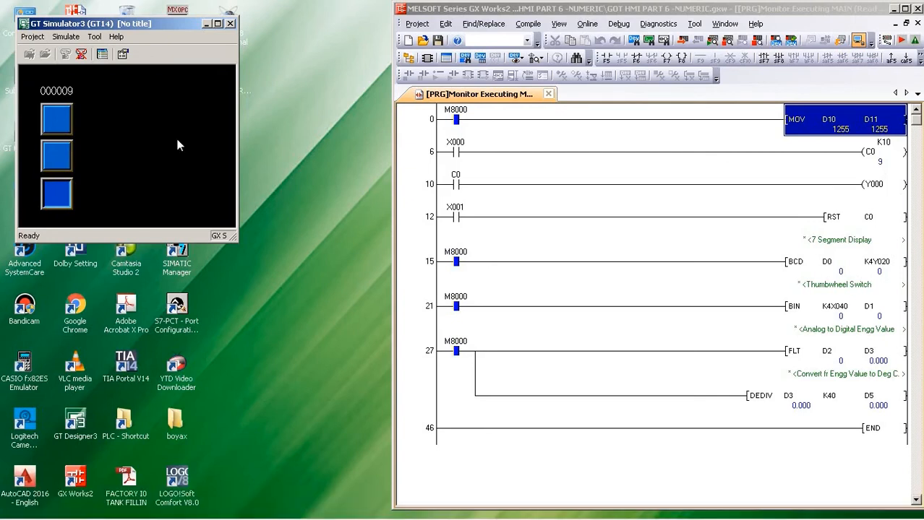
- Switch to GT Designer3 and place a new numerical display beside the existing C0 counter display
click(250, 508)
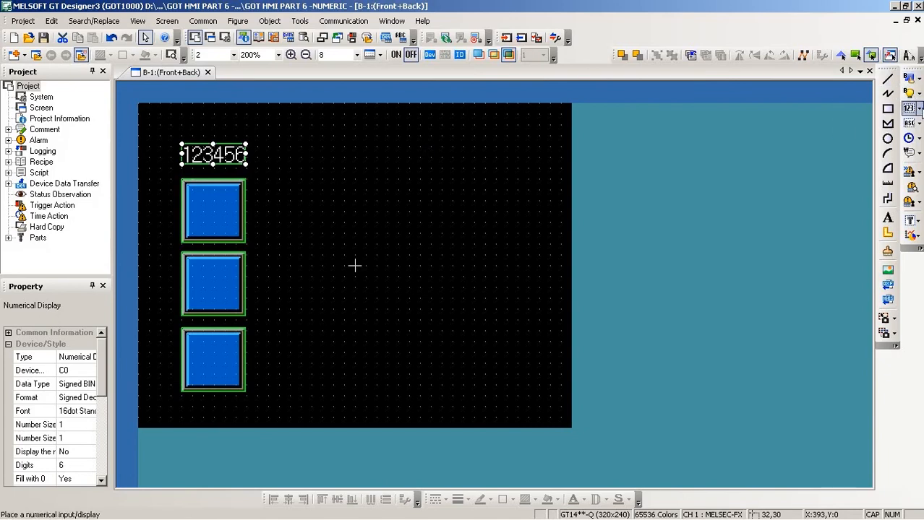
click(919, 109)
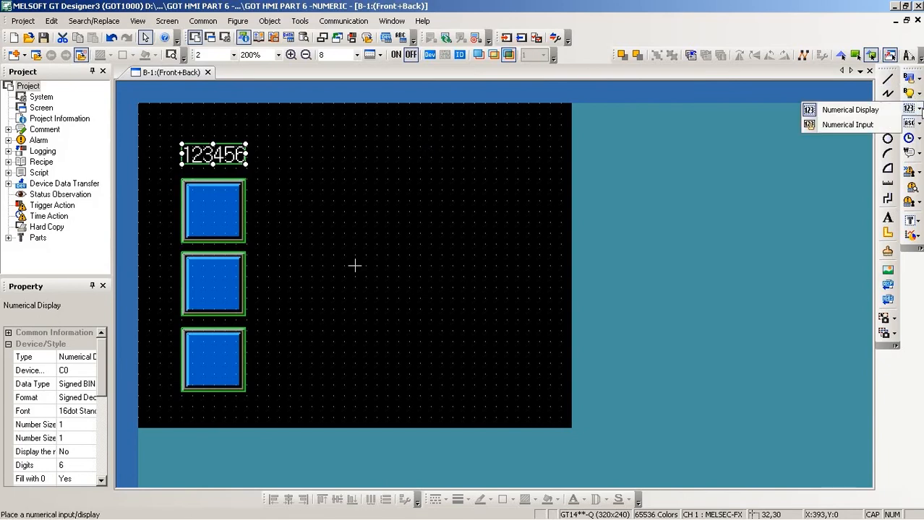
click(876, 118)
click(373, 163)
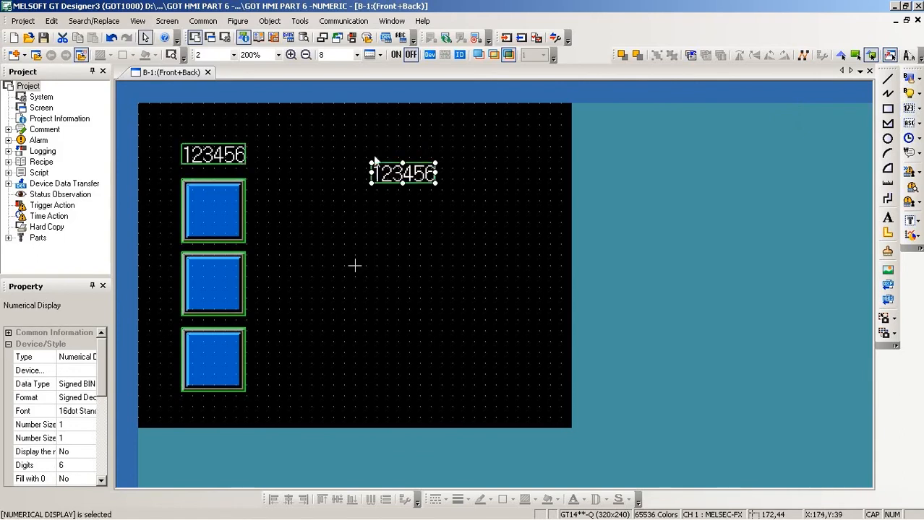
drag(398, 181, 337, 163)
- Check the 7 Segment Display rung in the ladder and set the new numerical display's data type to BCD16
double_click(338, 164)
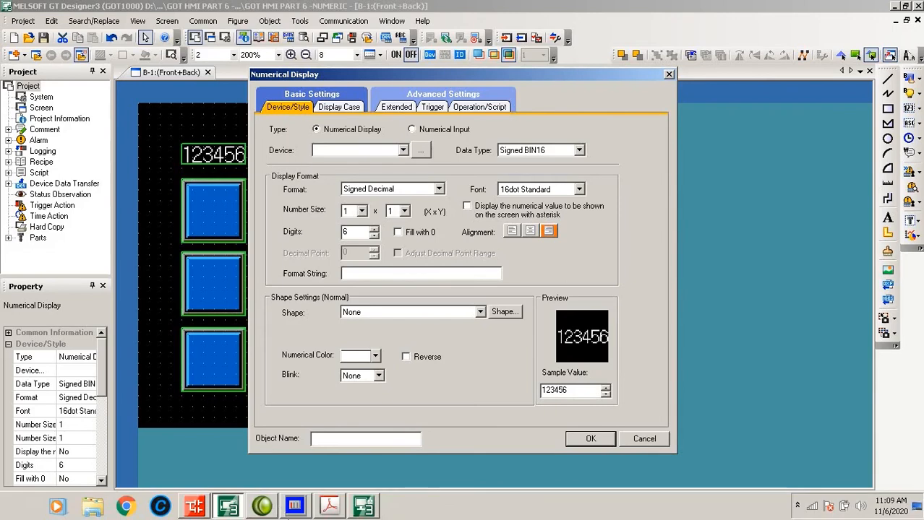
click(211, 512)
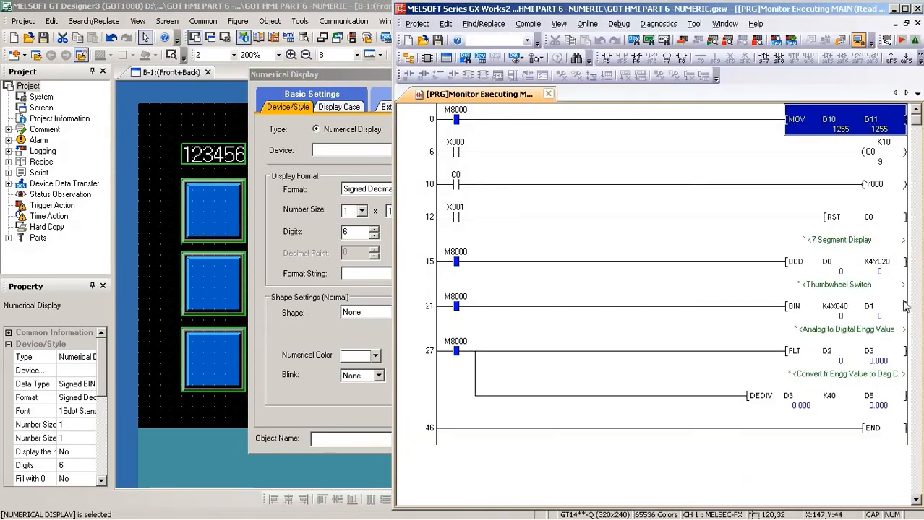
mouse_move(879, 279)
click(154, 165)
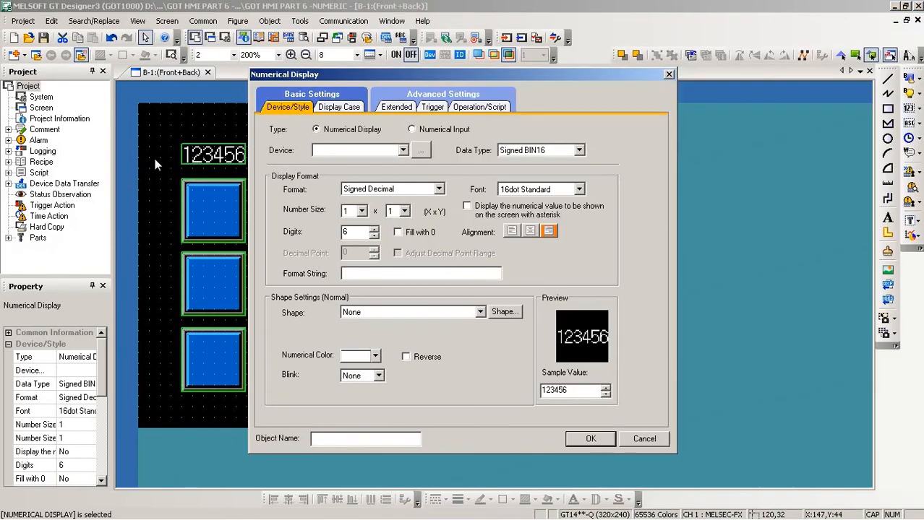
click(579, 151)
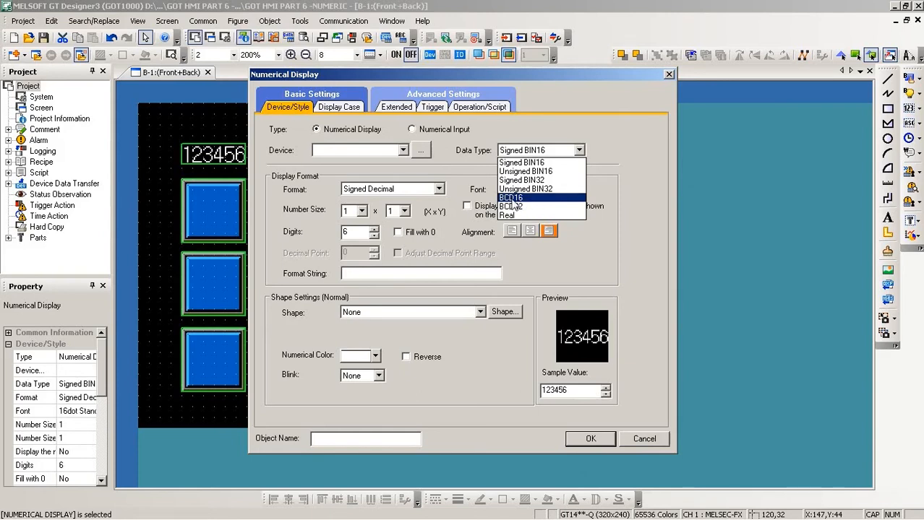
click(523, 200)
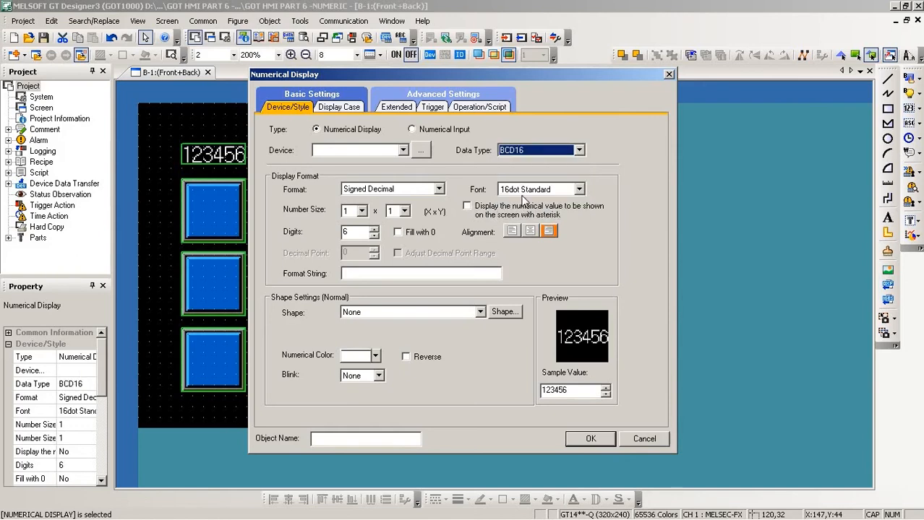
- Assign device Y0020 to the new numerical display
click(403, 151)
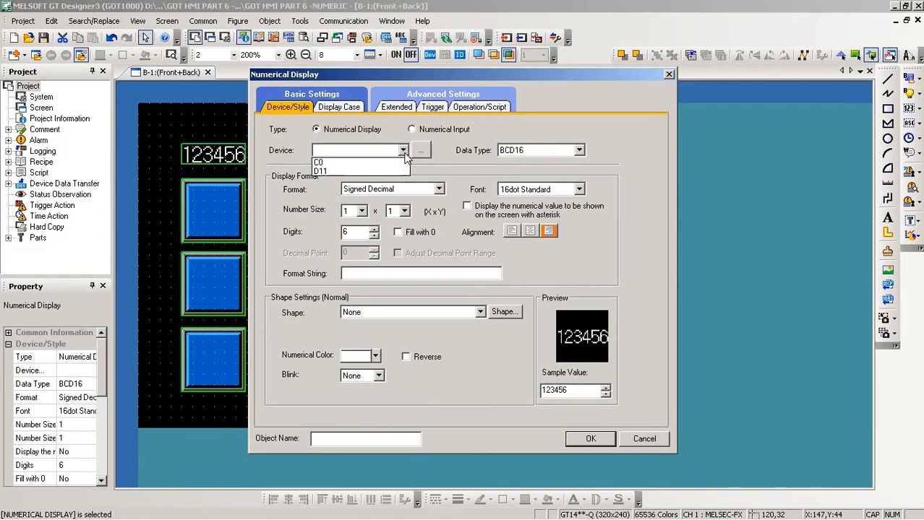
click(419, 151)
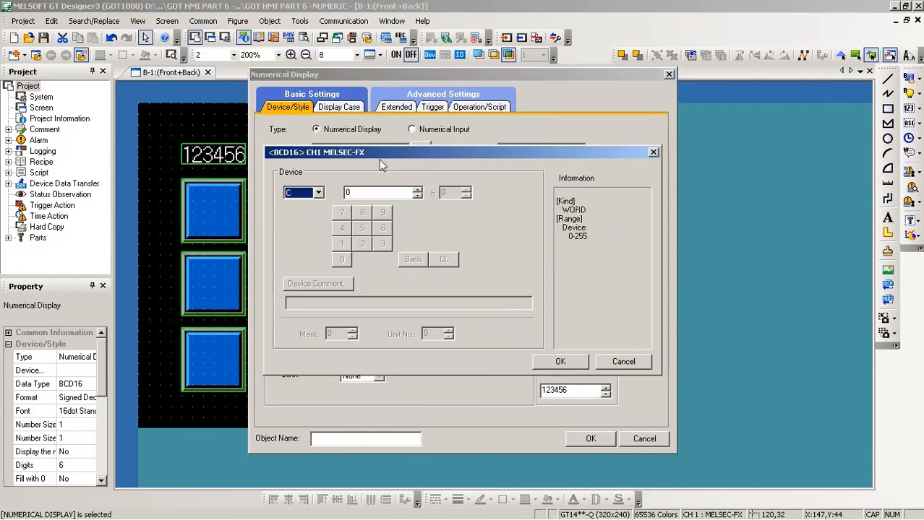
click(317, 193)
click(291, 284)
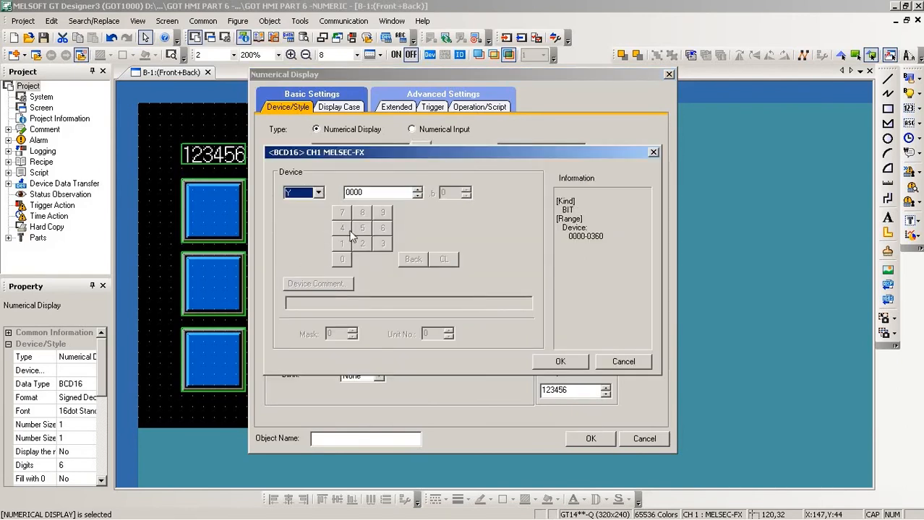
click(383, 192)
text(20)
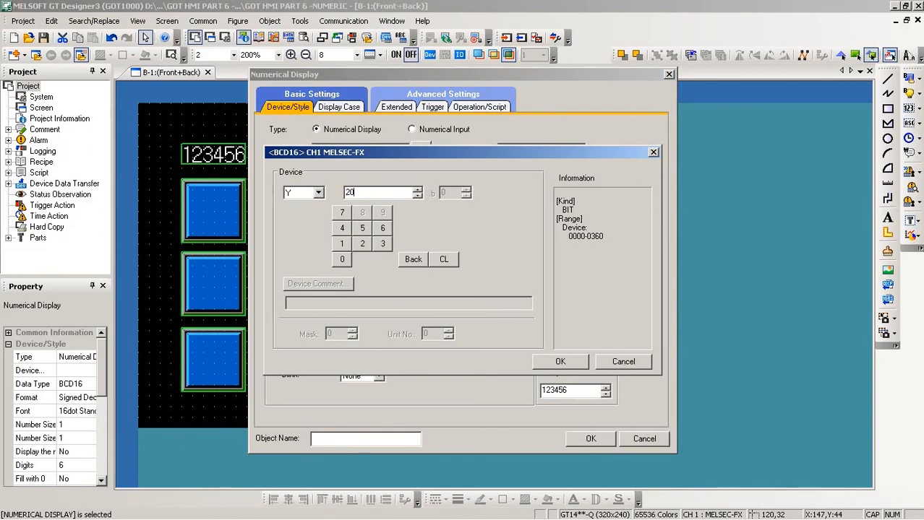
click(555, 360)
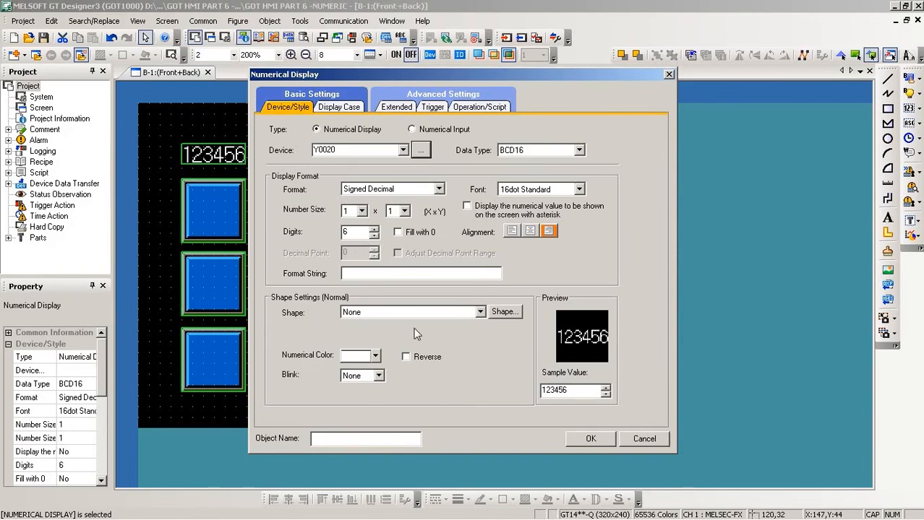
- Give the new numerical display the Square_3D_Fixed Width : Rect_2 shape with a blue plate color and apply the settings
click(481, 315)
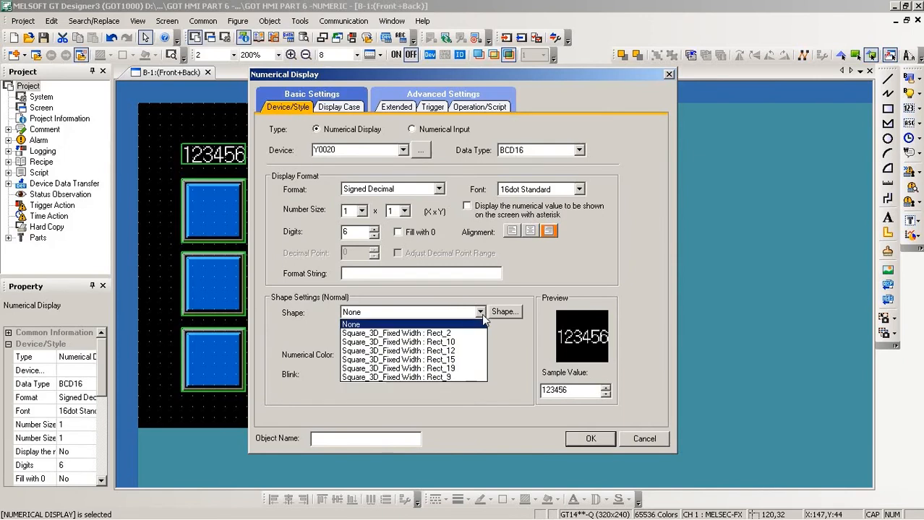
click(439, 334)
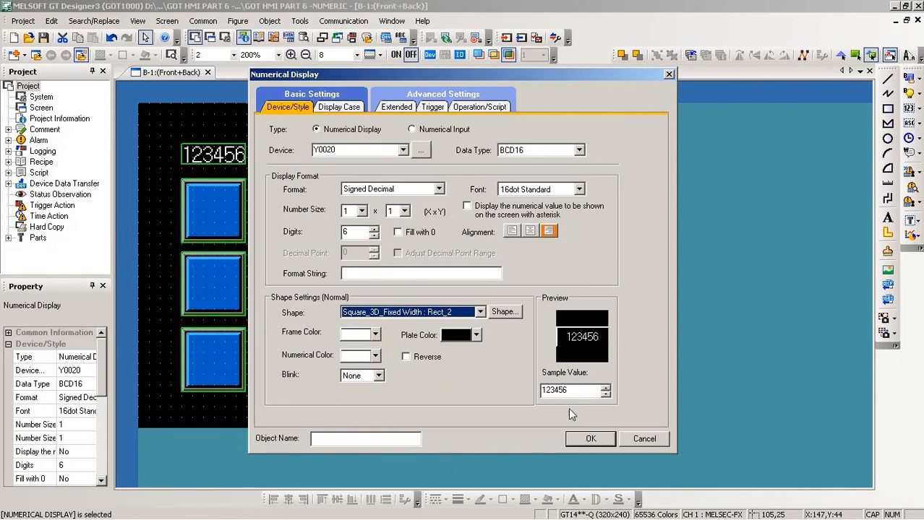
click(476, 337)
click(460, 357)
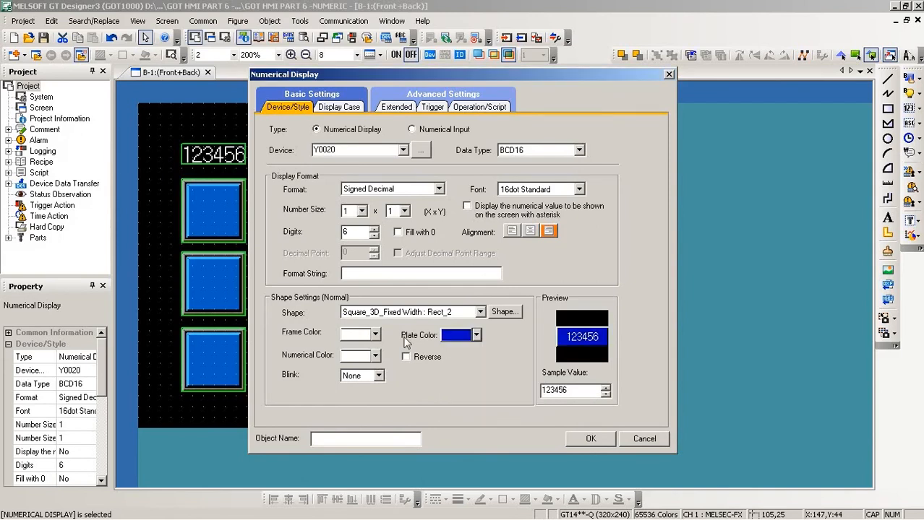
click(584, 438)
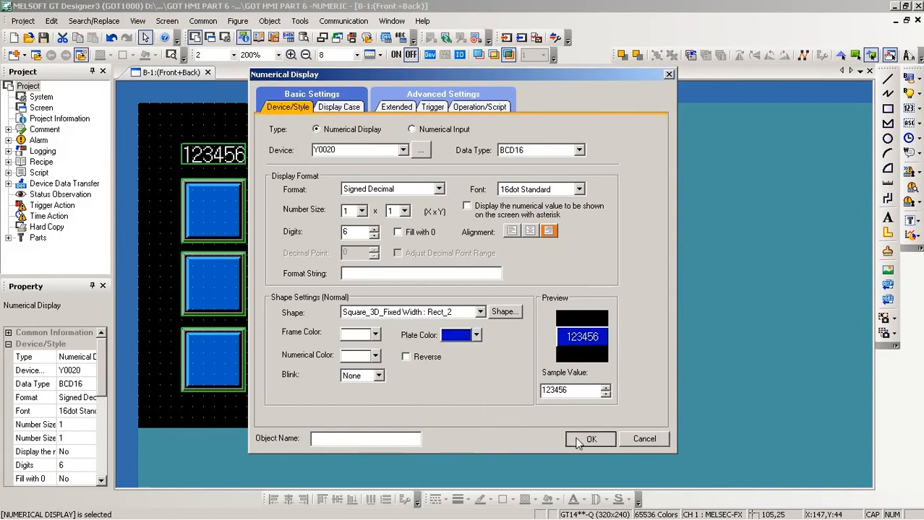
click(412, 208)
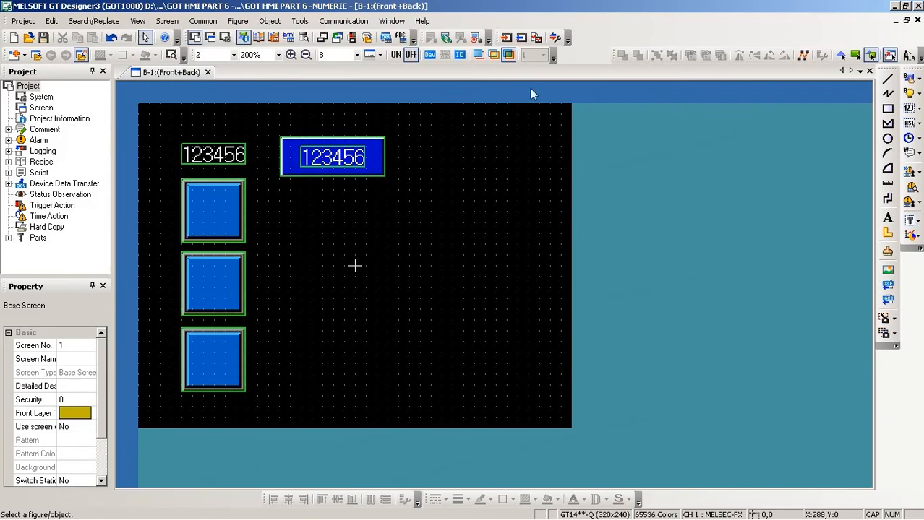
- Simulate the updated screen beside the ladder monitor and set D0 in the BCD instruction to 125
click(446, 37)
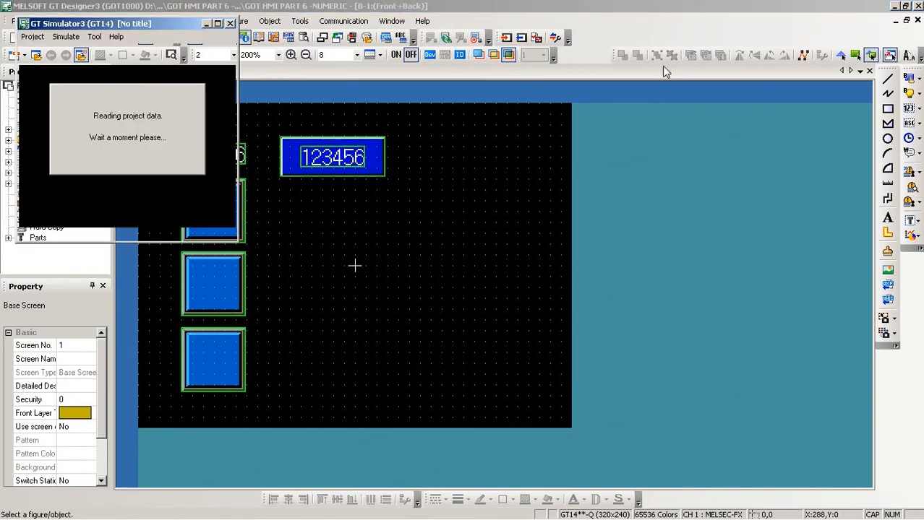
click(894, 6)
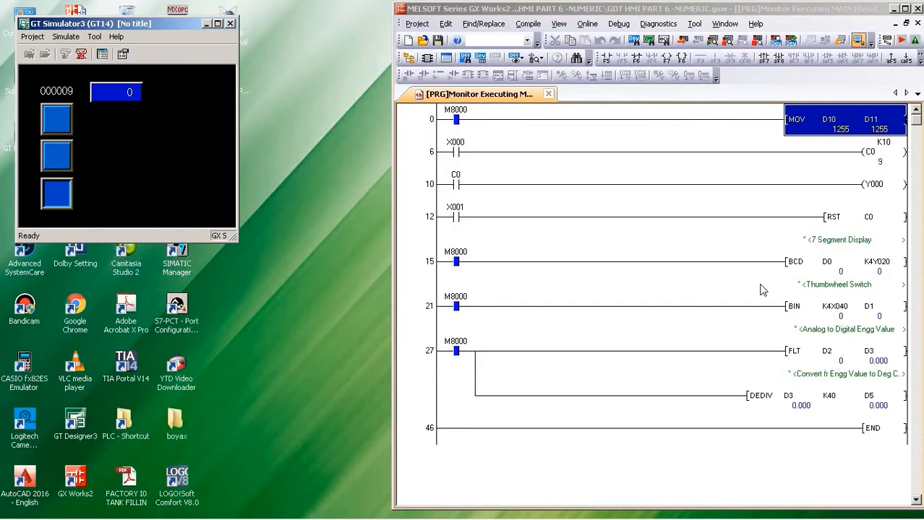
click(839, 272)
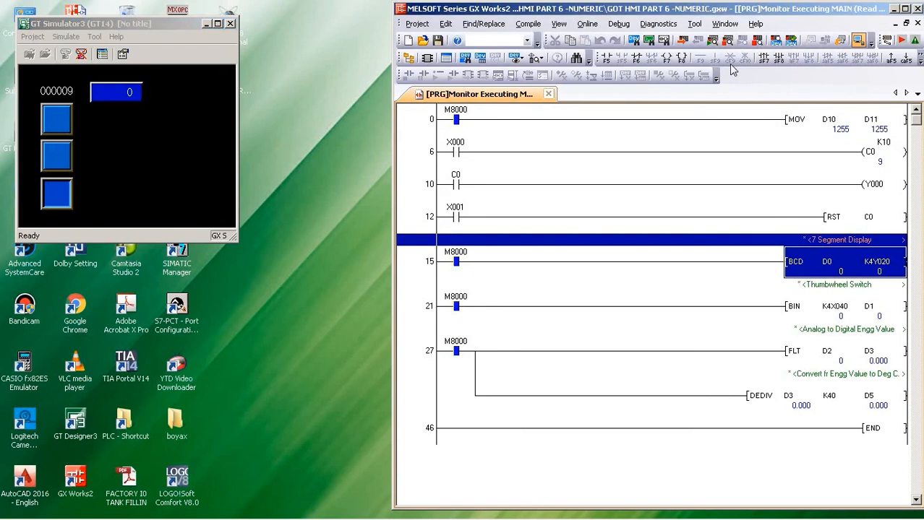
click(789, 40)
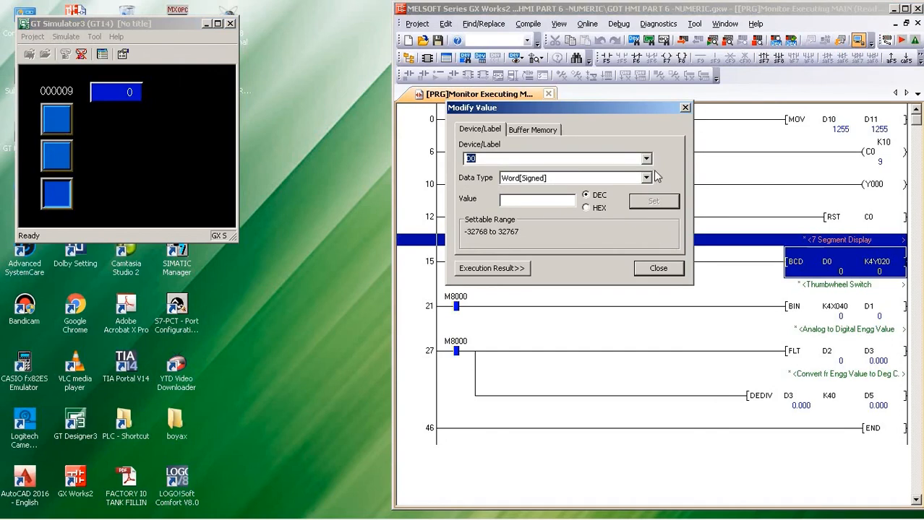
click(537, 202)
text(1)
click(671, 203)
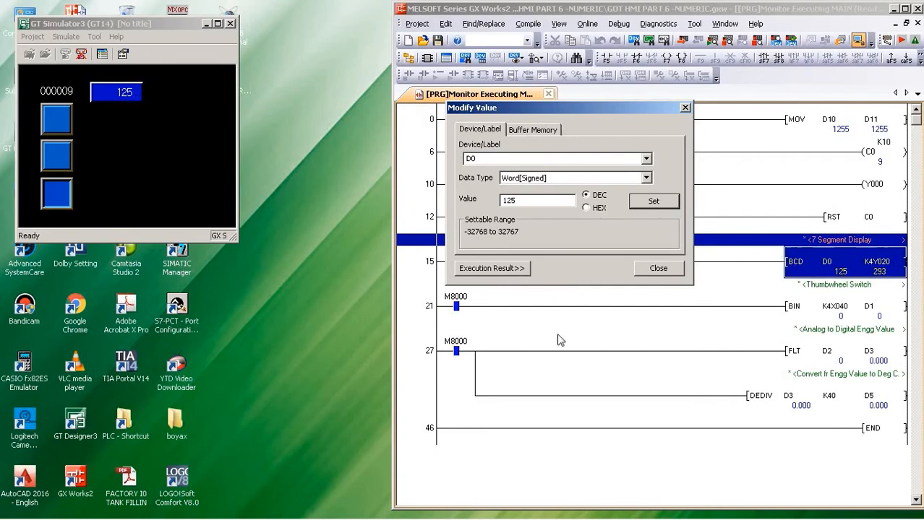
- Open a blank Notepad document and move its window clear of the monitored BCD instruction
mouse_move(419, 518)
click(893, 262)
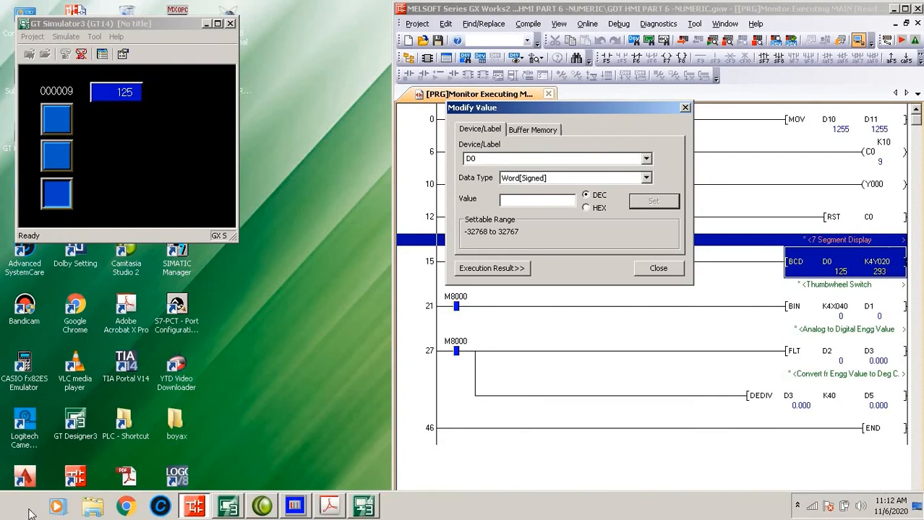
click(29, 514)
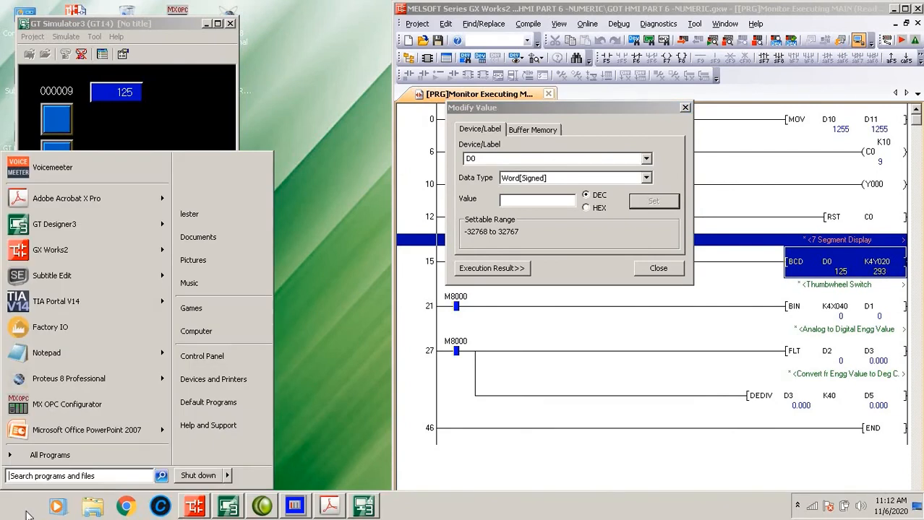
click(47, 353)
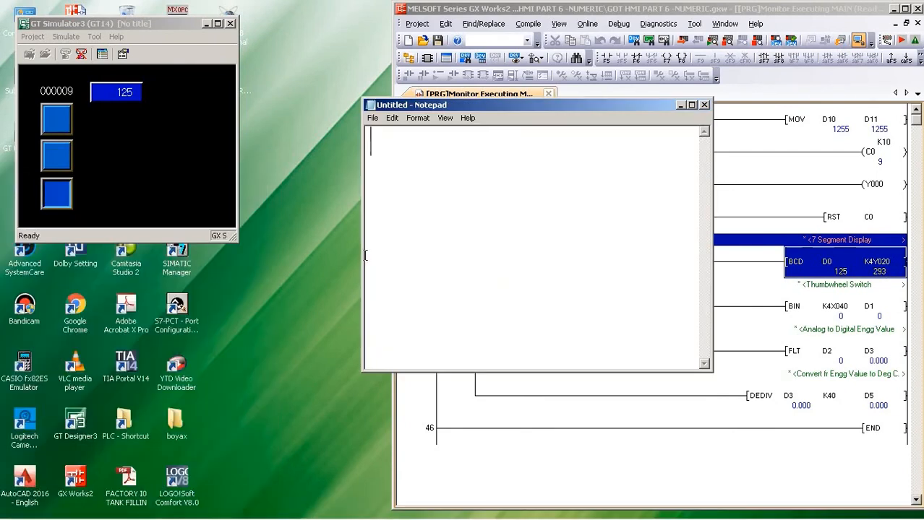
drag(468, 103, 409, 156)
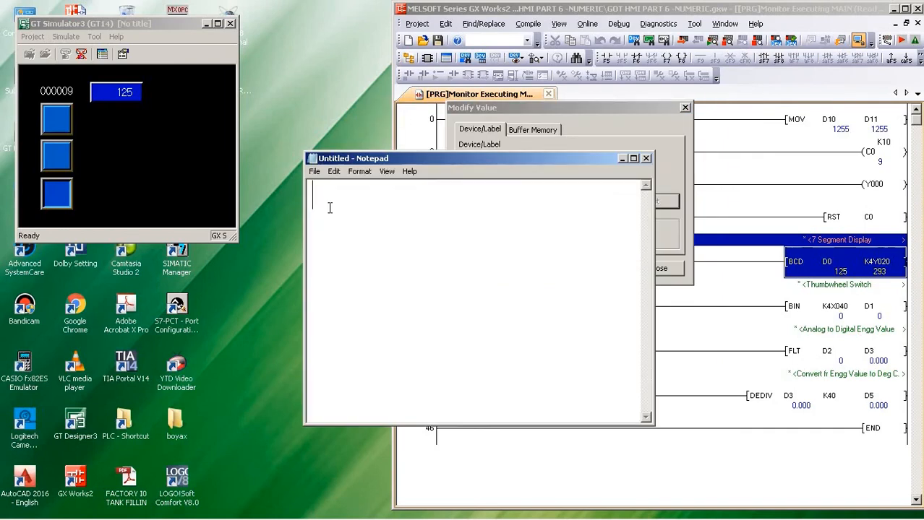
text(1    2    5)
key(Return)
text(0001)
text(00)
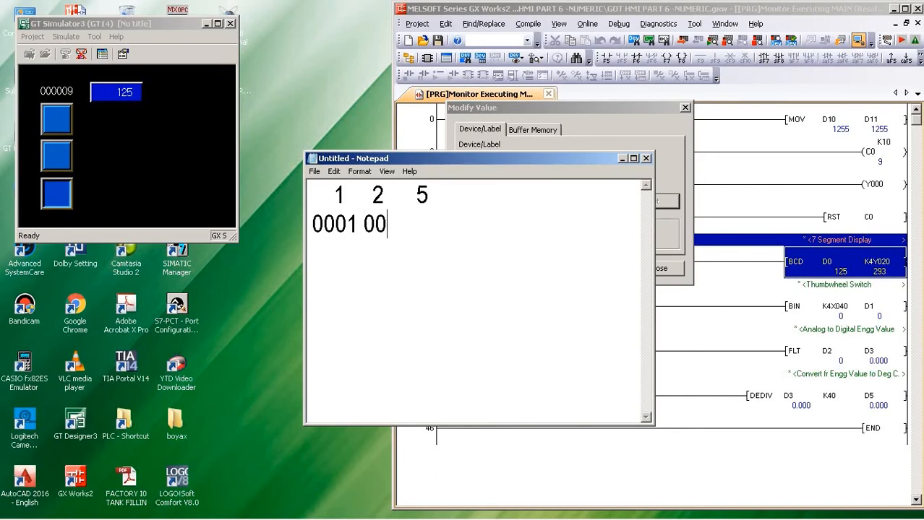
text(10)
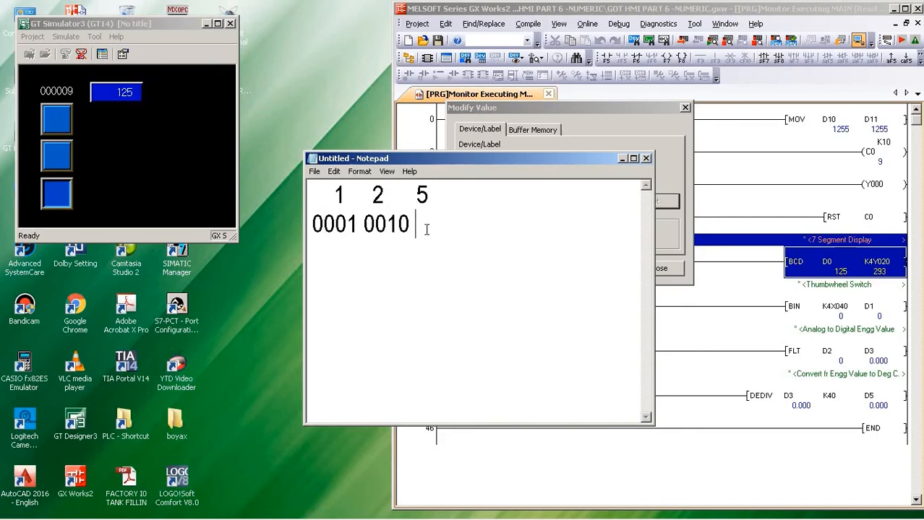
text(0101)
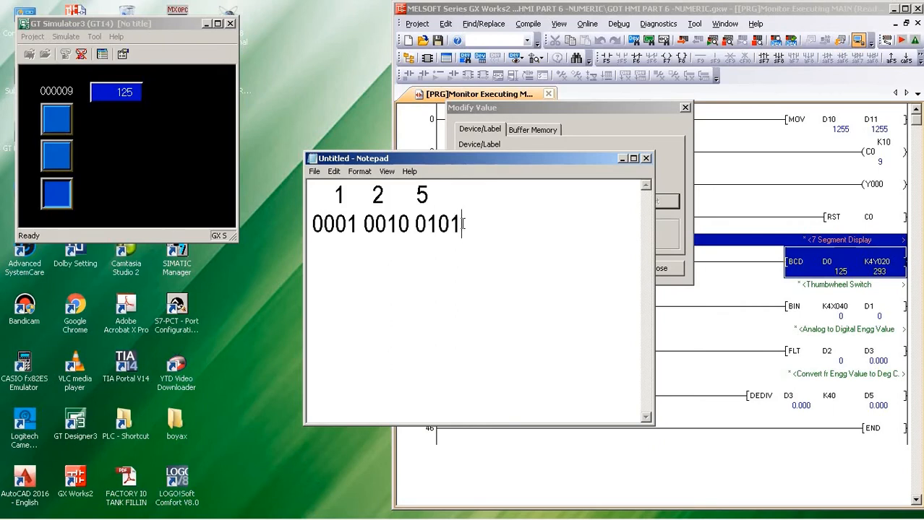
text(=)
text(293)
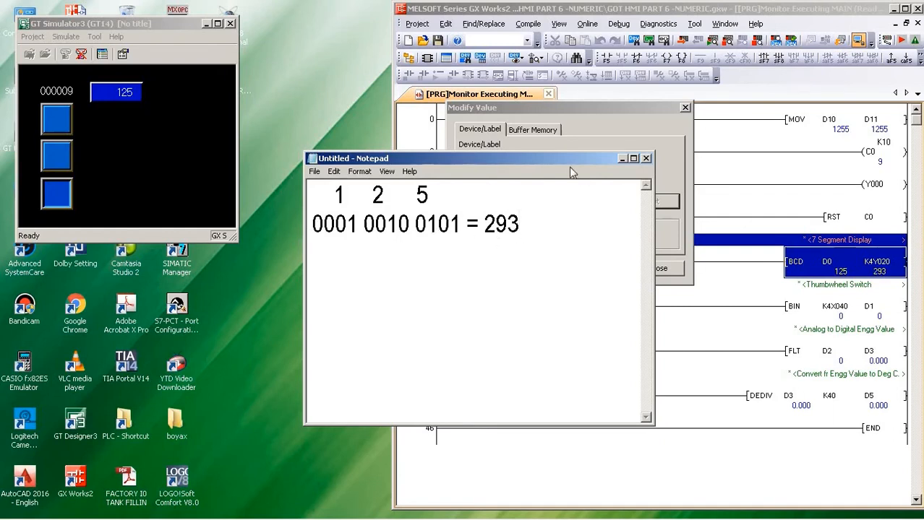
drag(567, 161, 444, 164)
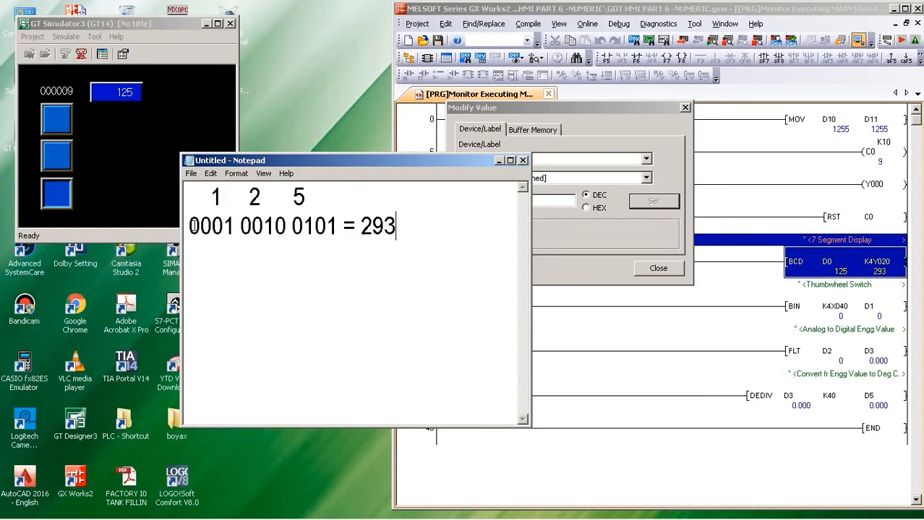
- Close Notepad without saving the notes and close the Modify Value dialog
click(522, 160)
click(486, 273)
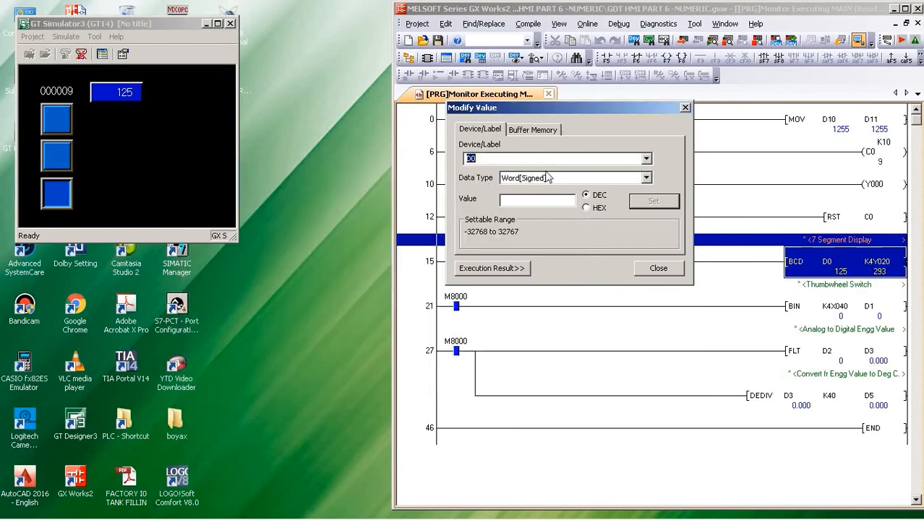
click(657, 269)
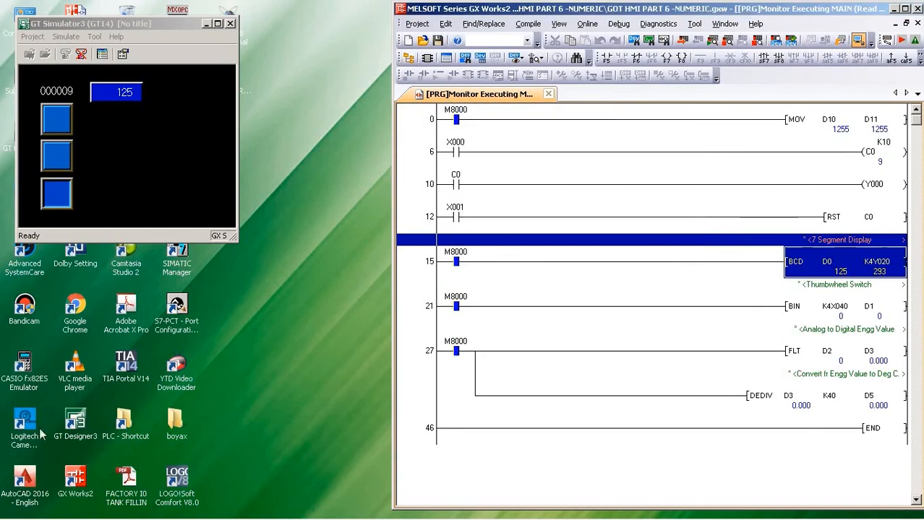
mouse_move(208, 507)
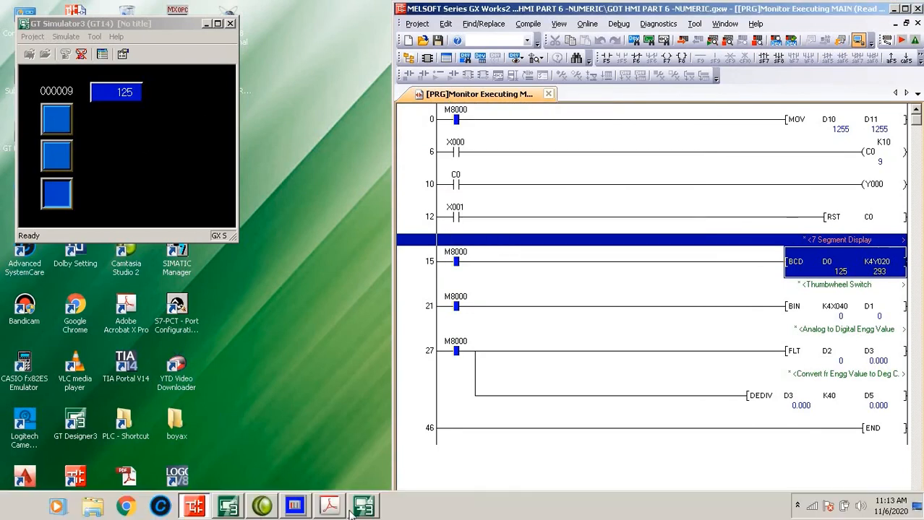
- Switch to GT Designer3 and place the text label "BCD DISPLAY" directly above the blue numerical display
click(227, 506)
click(887, 217)
click(301, 119)
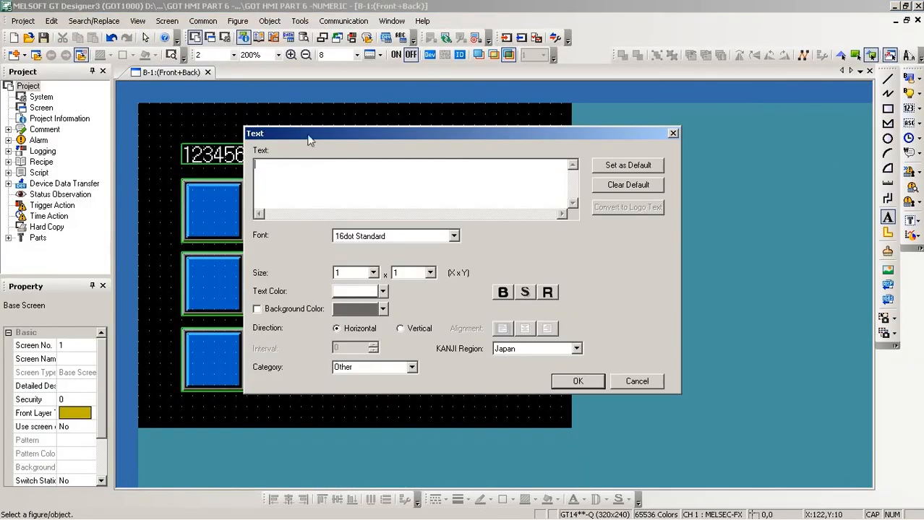
text(BCD OUT)
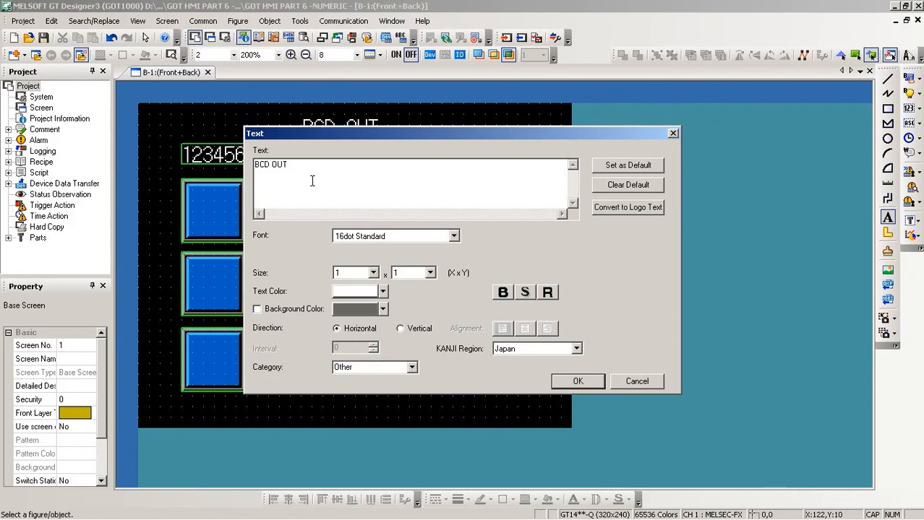
key(BackSpace)
key(BackSpace)
key(BackSpace)
text(DISPL)
click(578, 382)
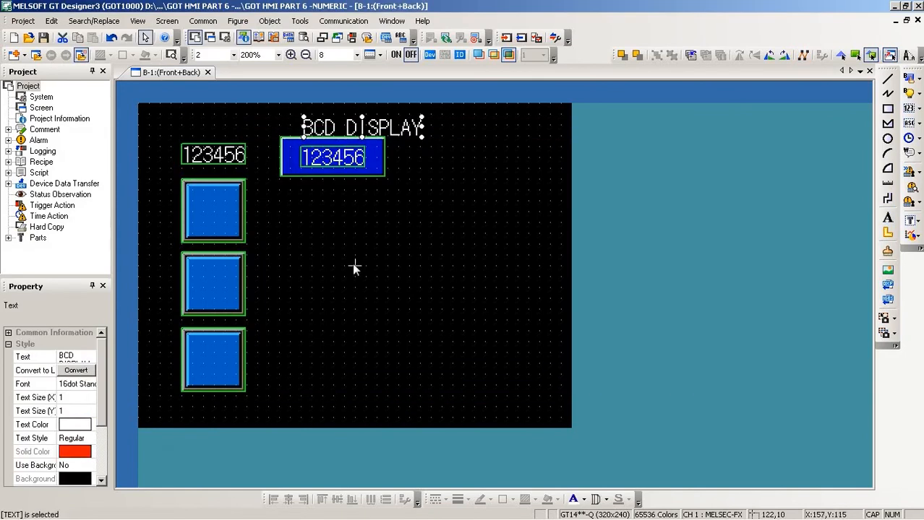
drag(316, 127, 303, 124)
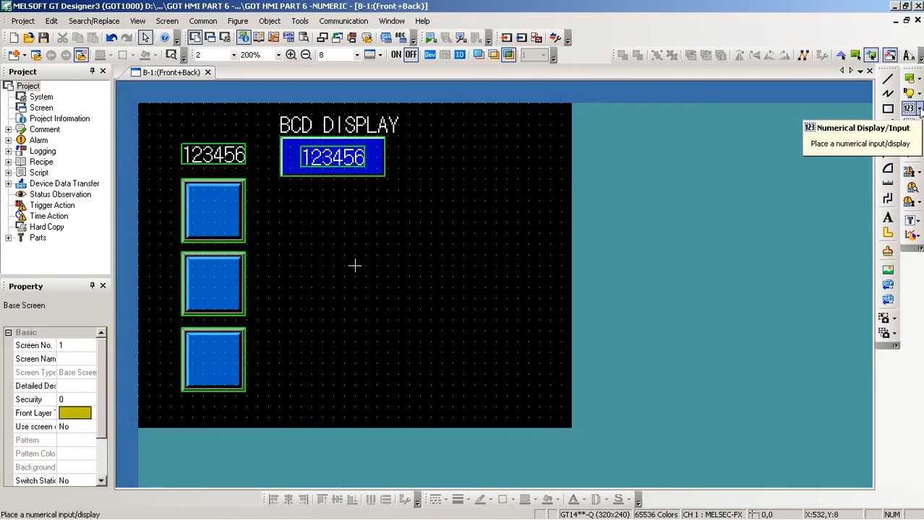
- Place a new numerical display on the screen below the blue BCD display
click(919, 108)
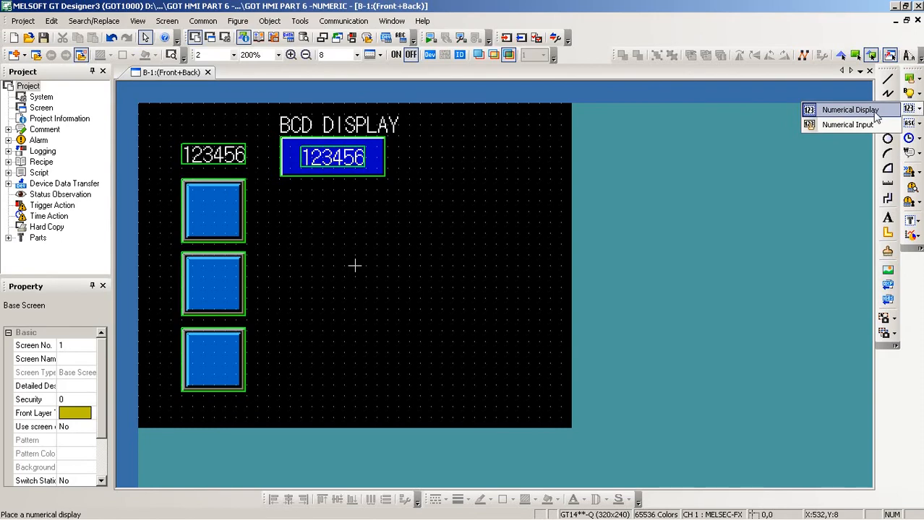
click(850, 110)
click(322, 264)
drag(351, 276, 325, 274)
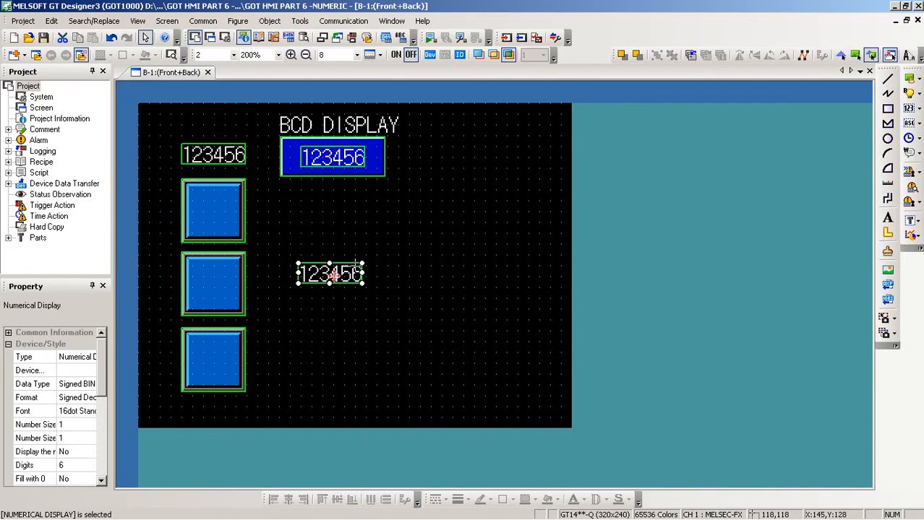
- Set both the data type and the display format of the new numerical display to Real
double_click(333, 275)
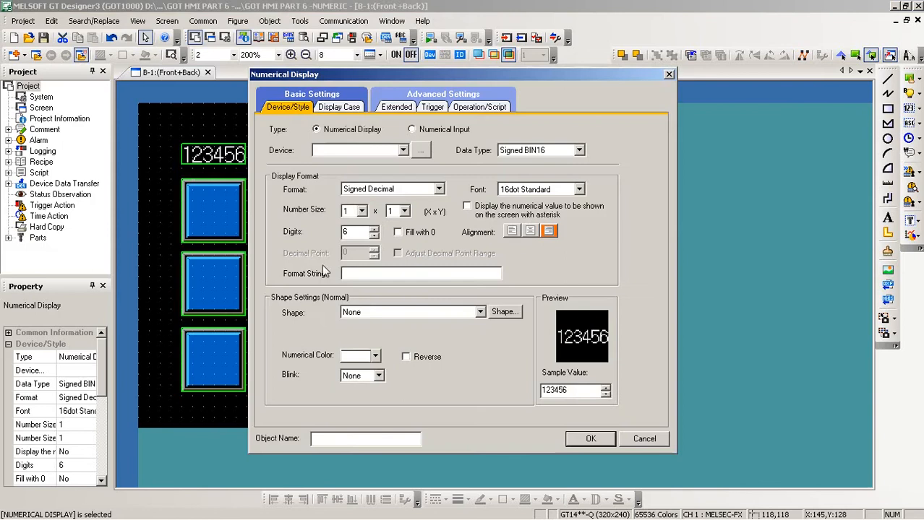
click(578, 151)
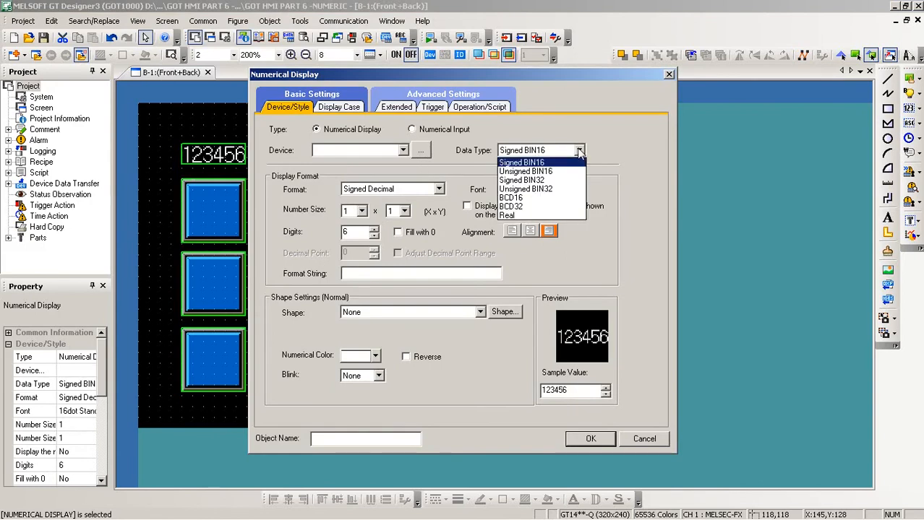
click(525, 217)
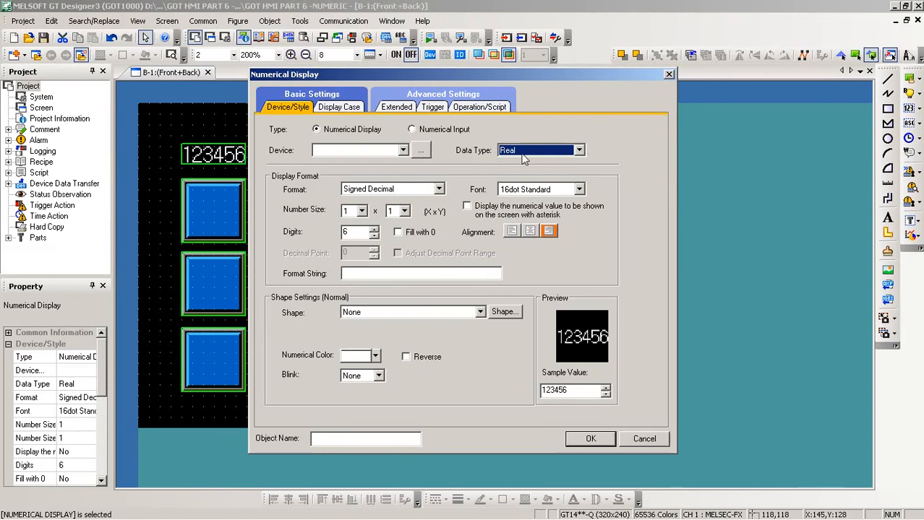
click(439, 189)
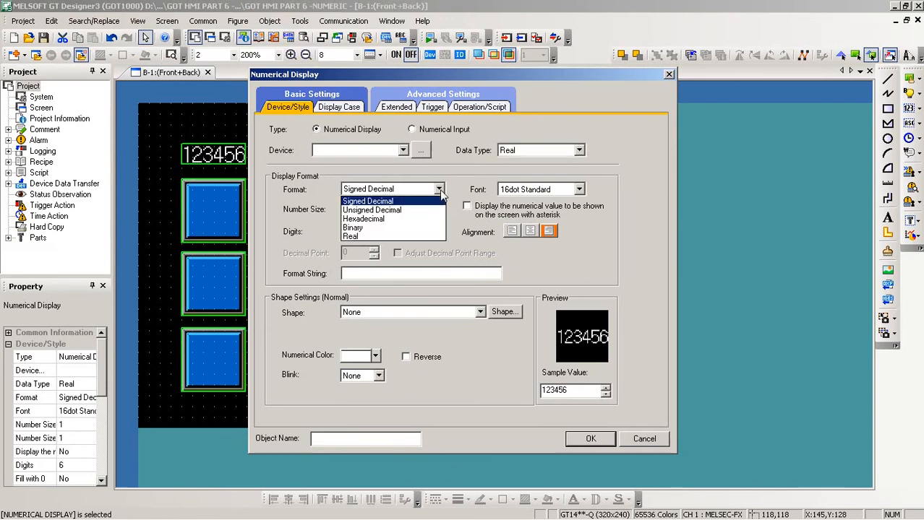
click(354, 237)
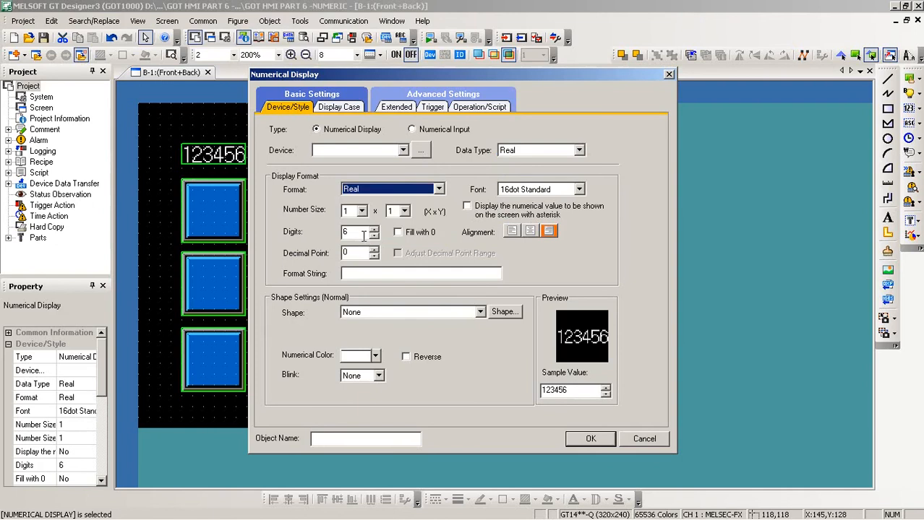
- Look up the DEDIV result register in the GX Works2 ladder monitor and assign D5 as the display's device
click(333, 151)
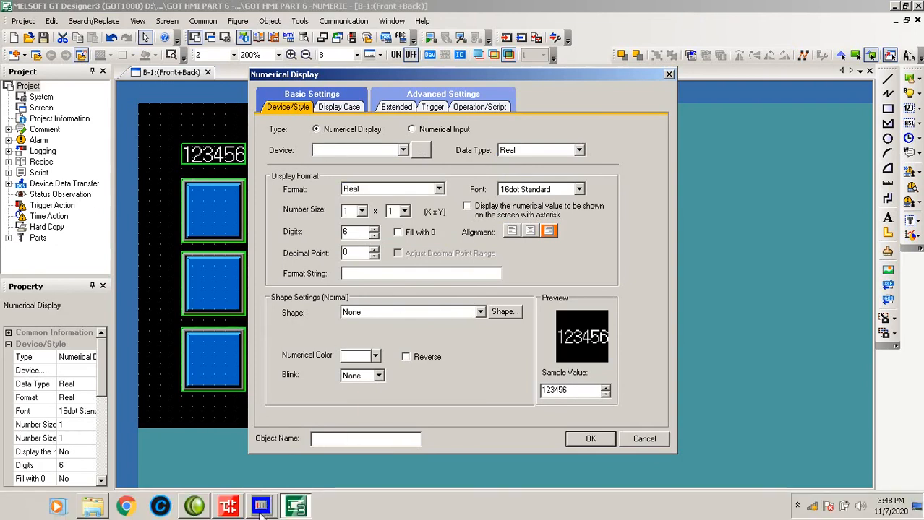
click(266, 514)
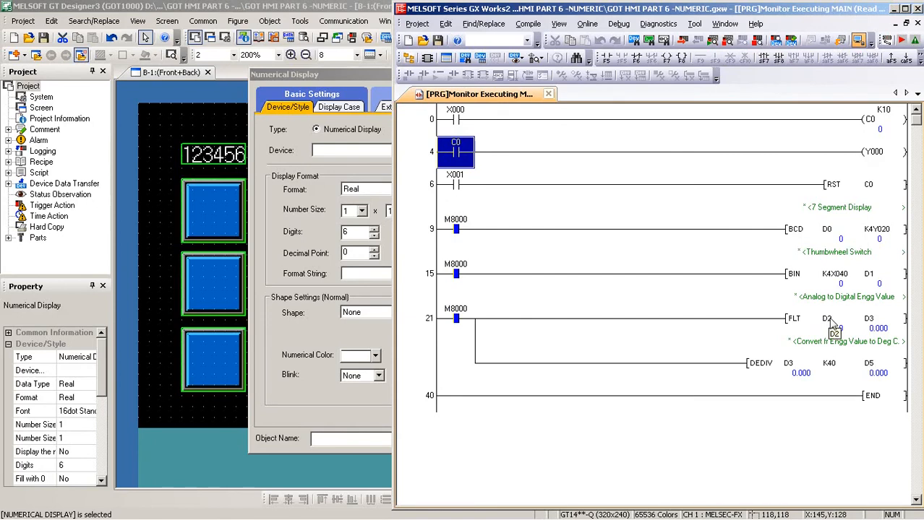
mouse_move(828, 331)
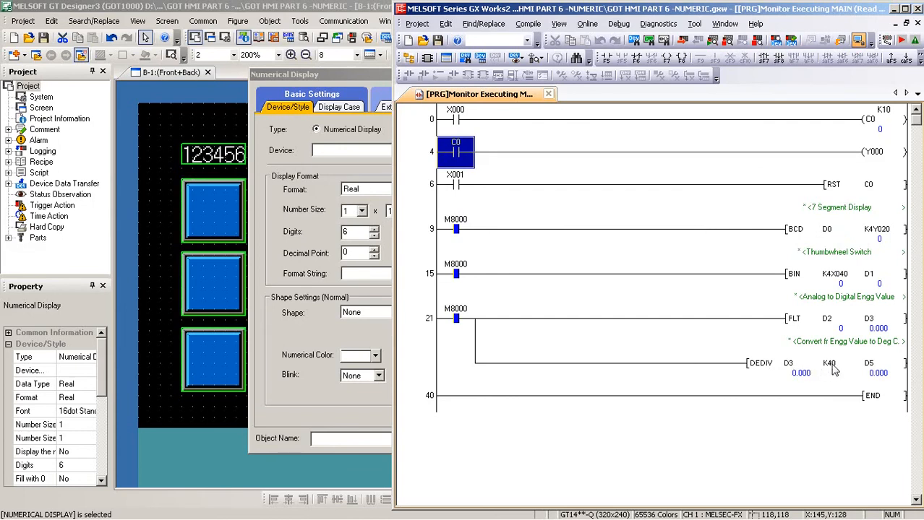
mouse_move(789, 374)
mouse_move(865, 374)
click(161, 390)
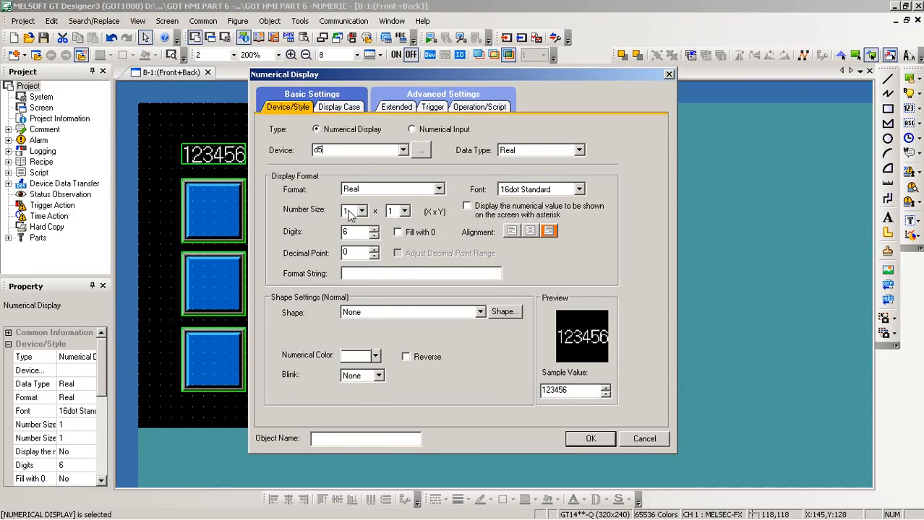
- Give the D5 display zero fill, 2 decimal places and the Square_3D_Fixed Width shape Rect_9
click(397, 232)
click(374, 250)
click(505, 312)
click(379, 341)
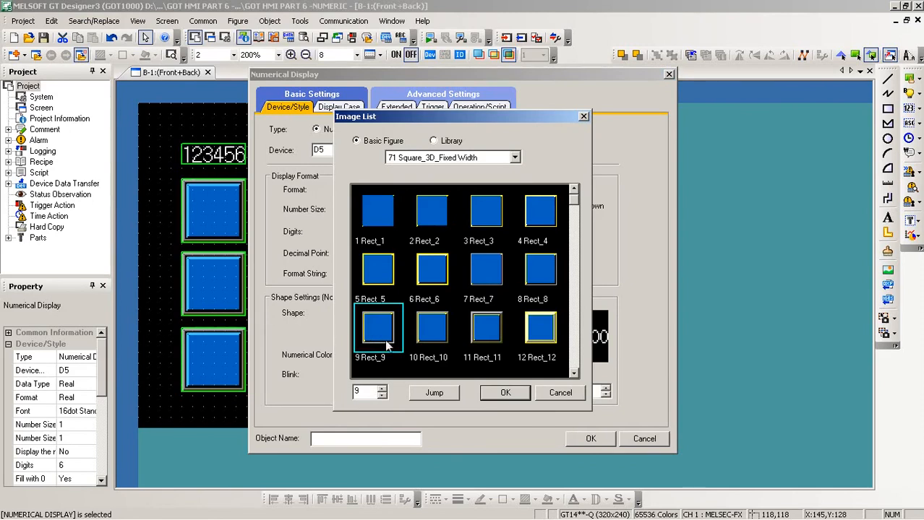
click(499, 395)
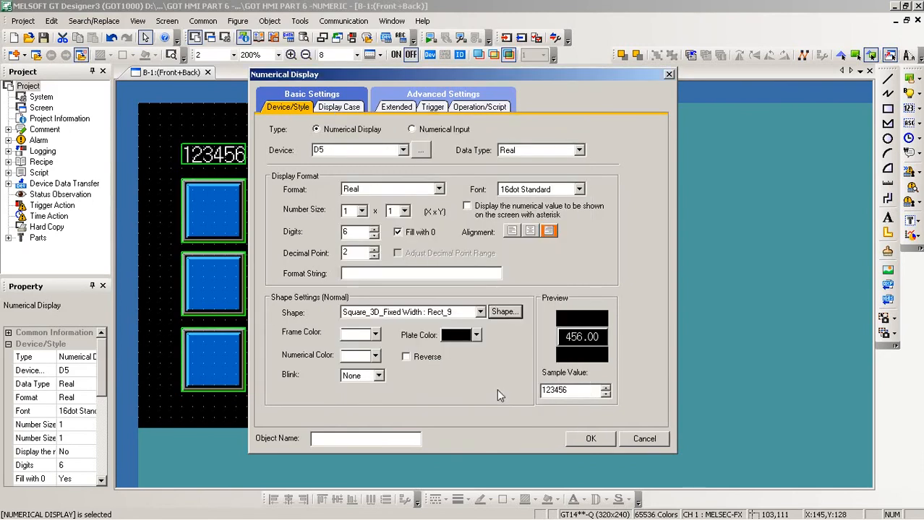
click(591, 439)
click(464, 325)
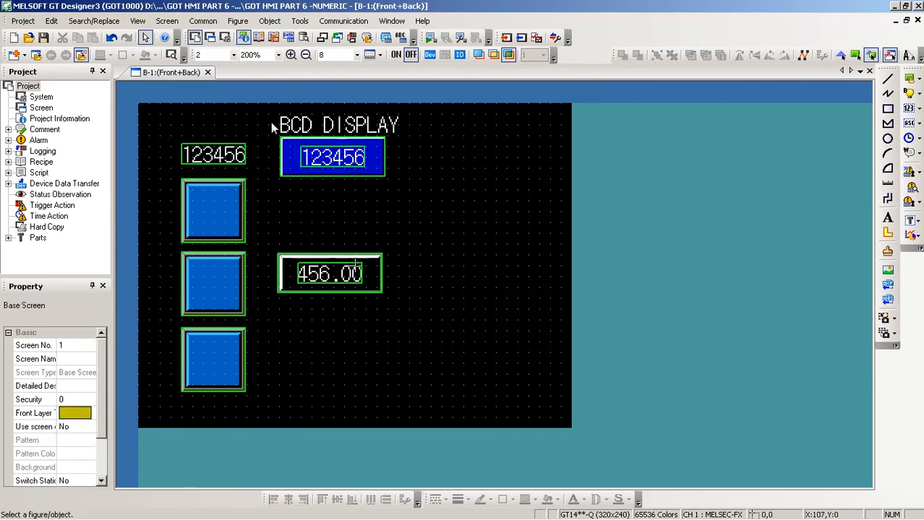
- Simulate the updated screen beside the ladder monitor and set D2 in the FLT instruction to 2500
click(431, 37)
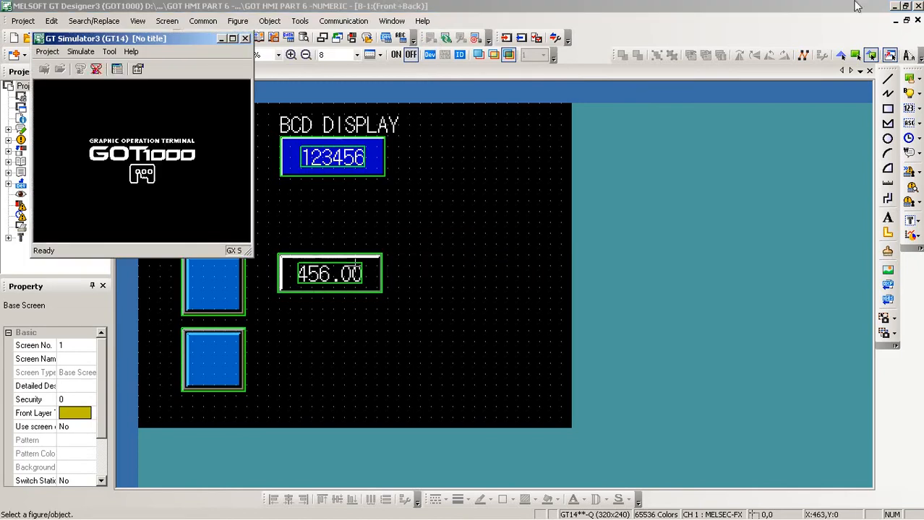
click(894, 5)
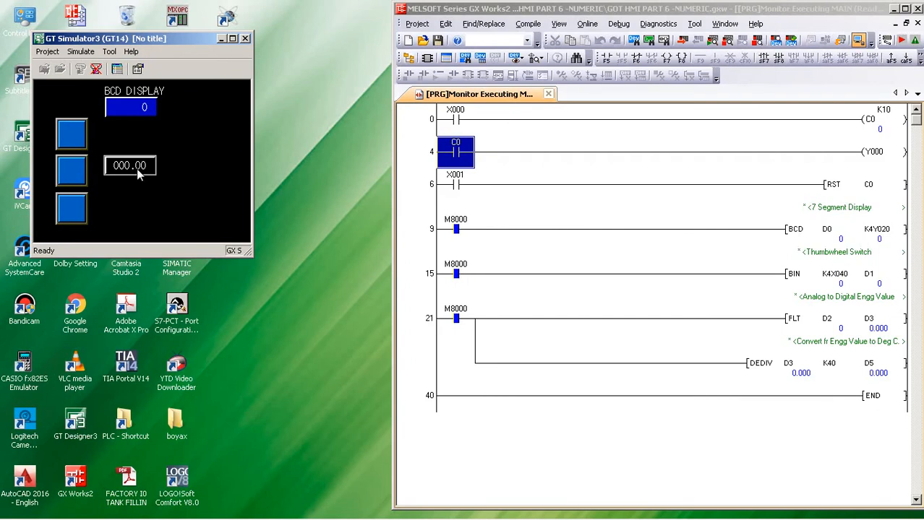
click(831, 329)
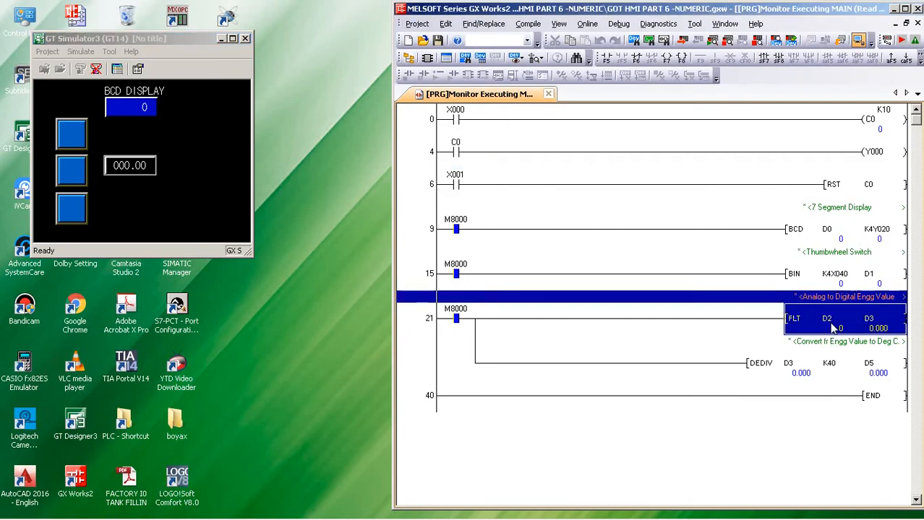
click(789, 40)
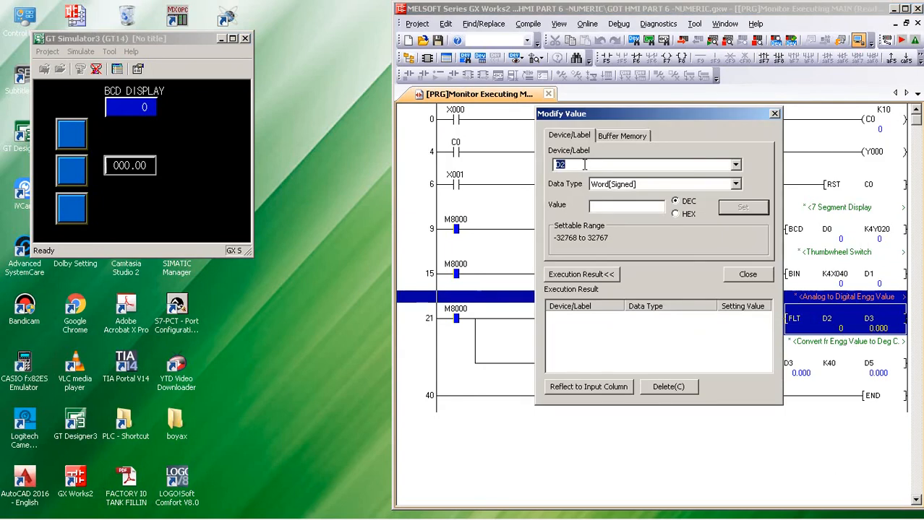
click(620, 207)
text(2500)
click(733, 206)
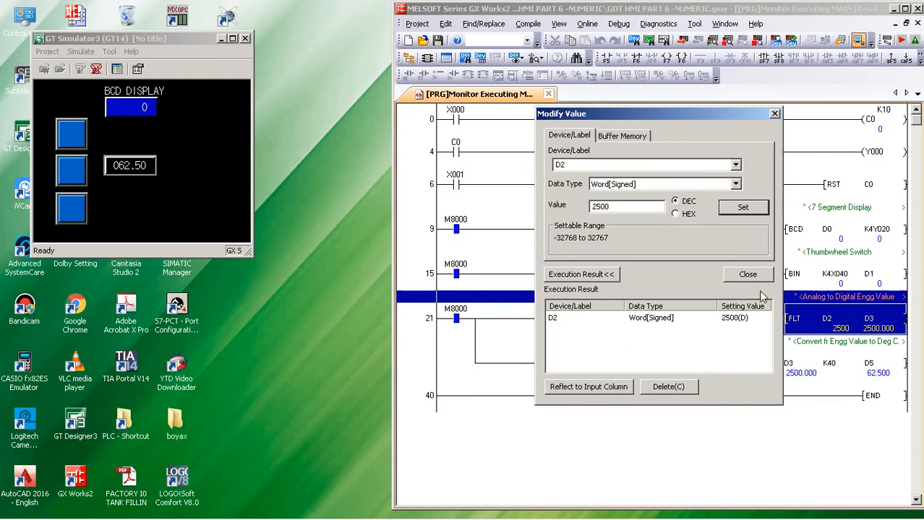
click(763, 277)
mouse_move(869, 377)
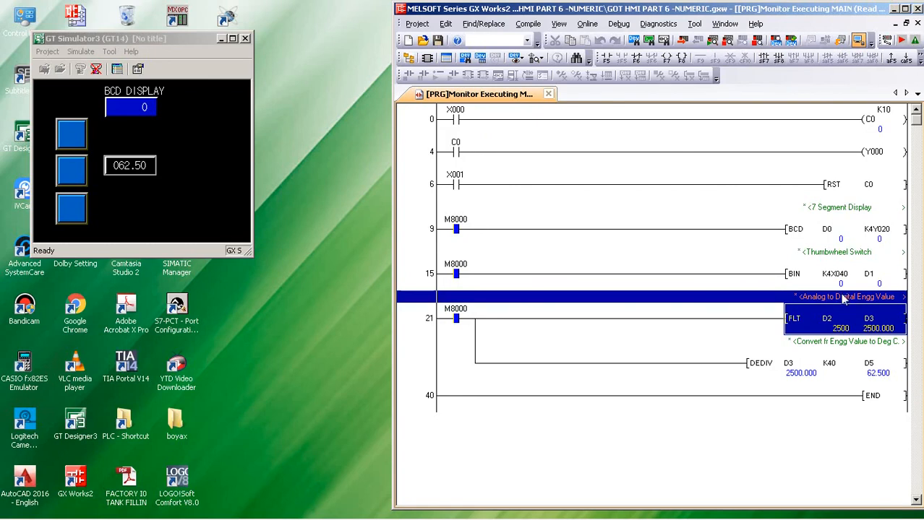
click(766, 331)
mouse_move(829, 331)
key(Left)
key(Left)
key(Left)
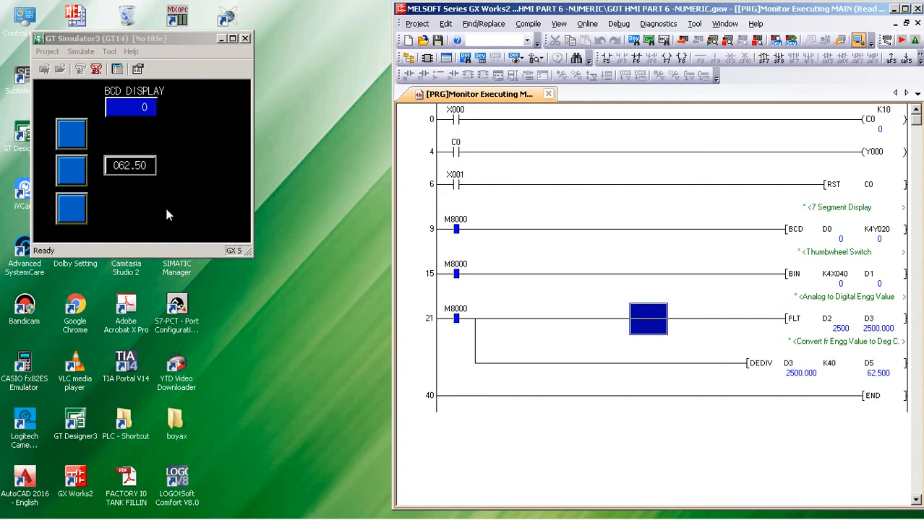
- Return to GT Designer3, set the D5 display's format string to "###.## °C" and simulate the updated screen
mouse_move(186, 517)
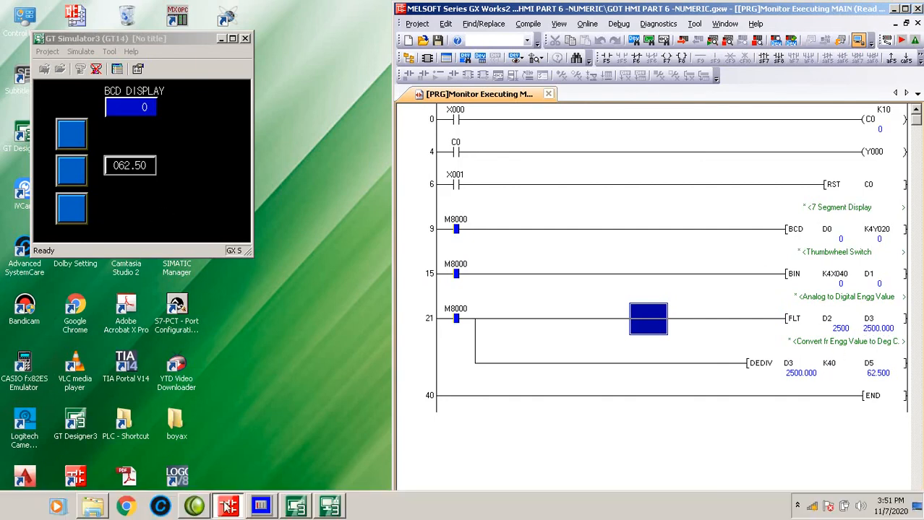
click(334, 514)
click(296, 508)
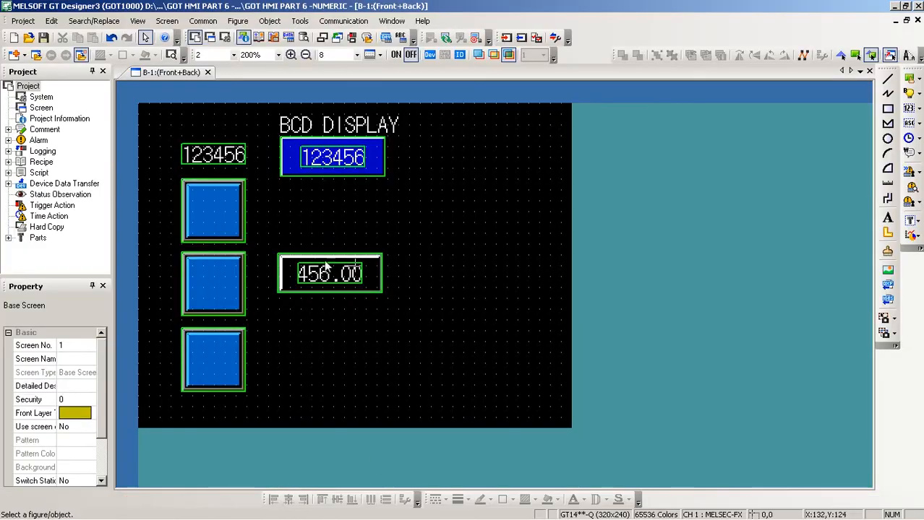
double_click(314, 277)
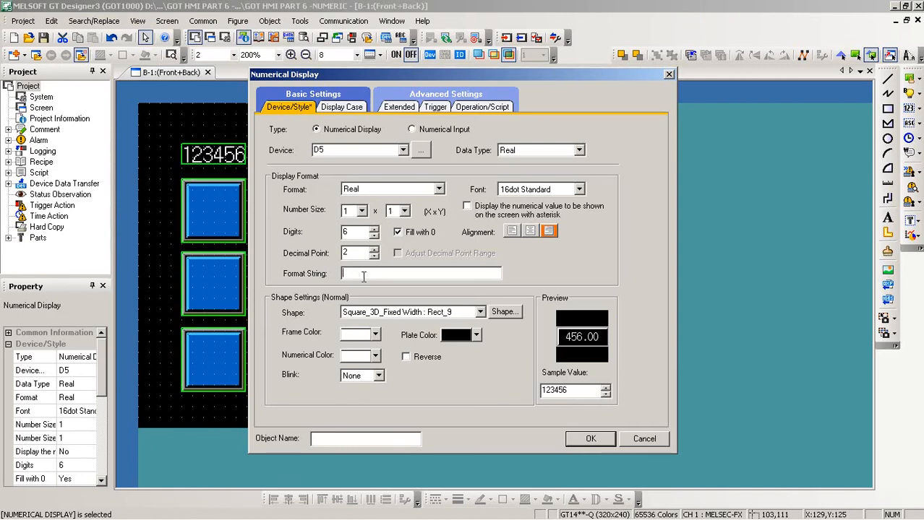
text(###)
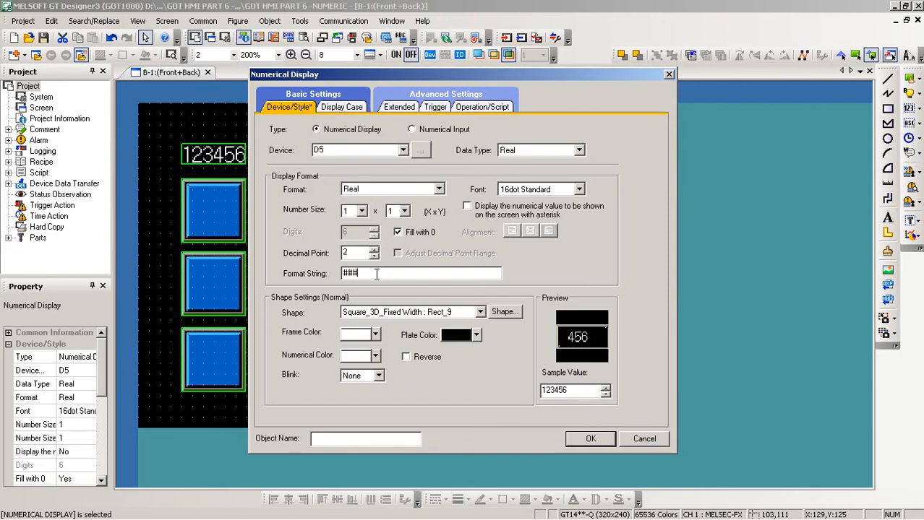
text(.)
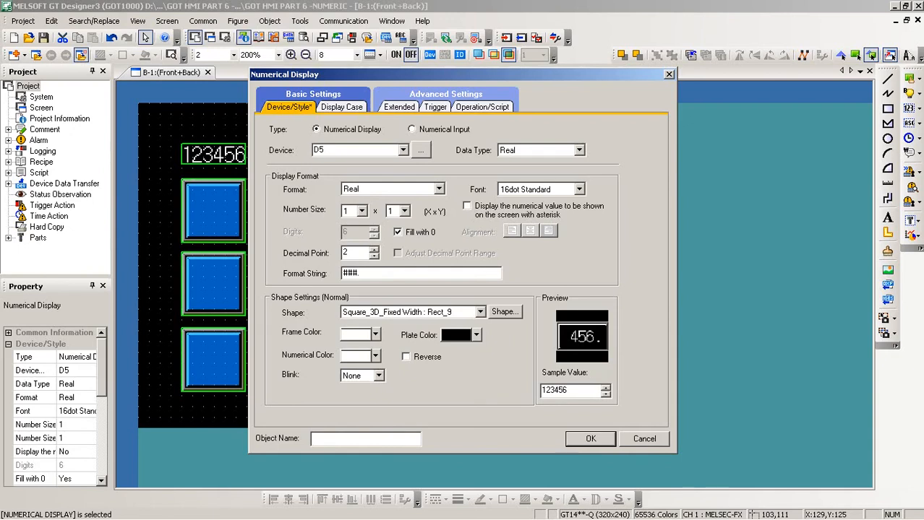
text(##)
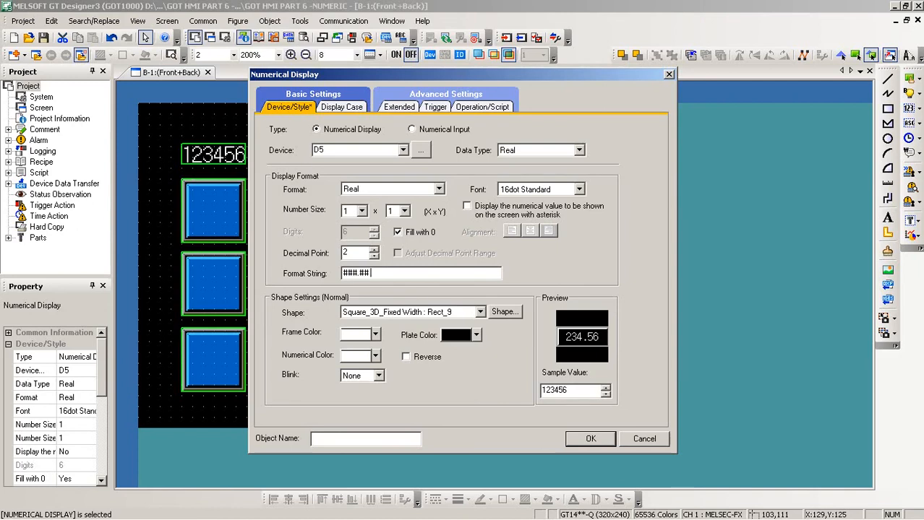
text(°)
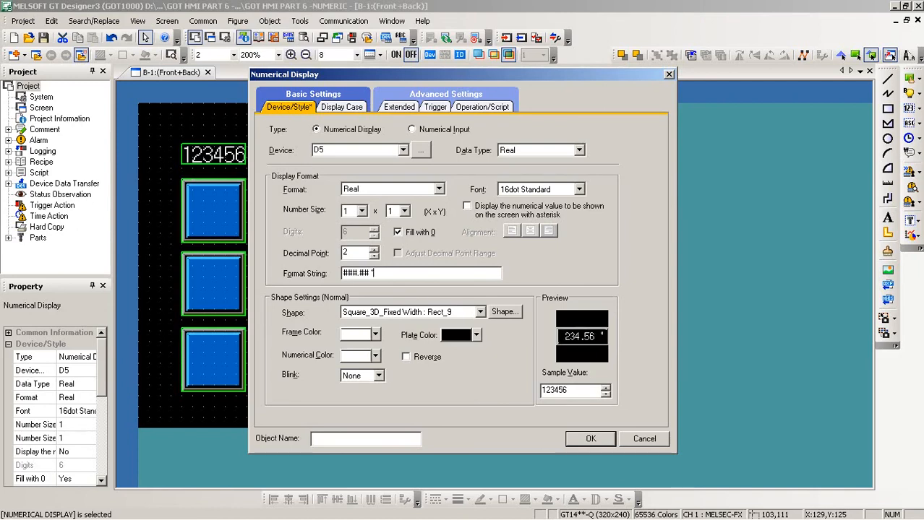
text(c)
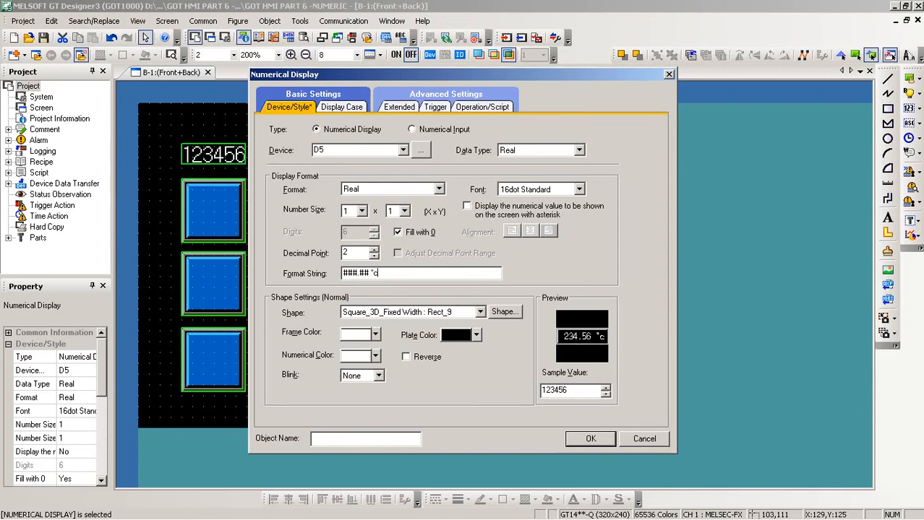
key(BackSpace)
text(C)
click(588, 442)
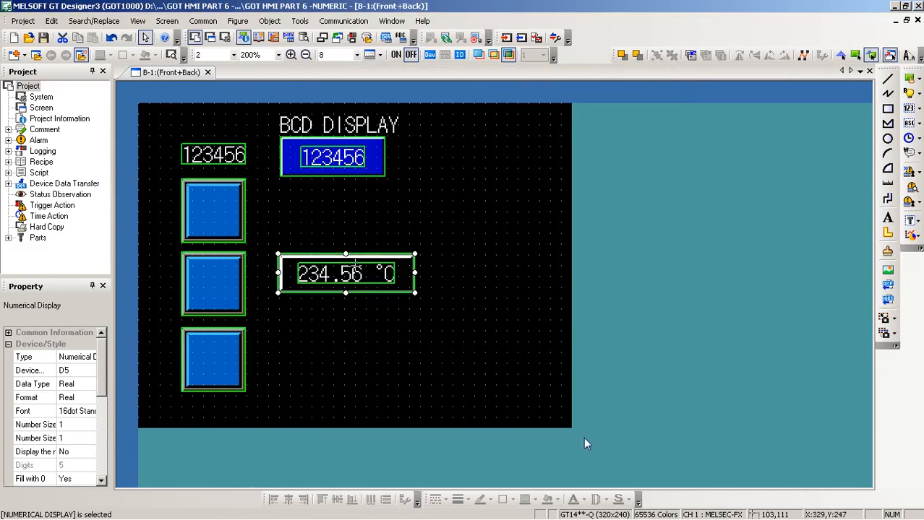
click(446, 37)
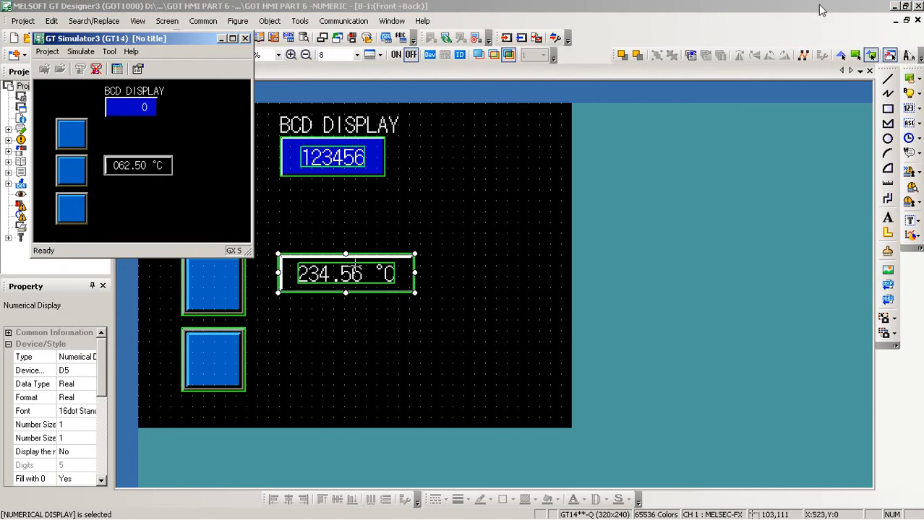
- Switch to the GX Works2 ladder monitor beside the simulator and set D2 in the FLT instruction to 4000
click(894, 7)
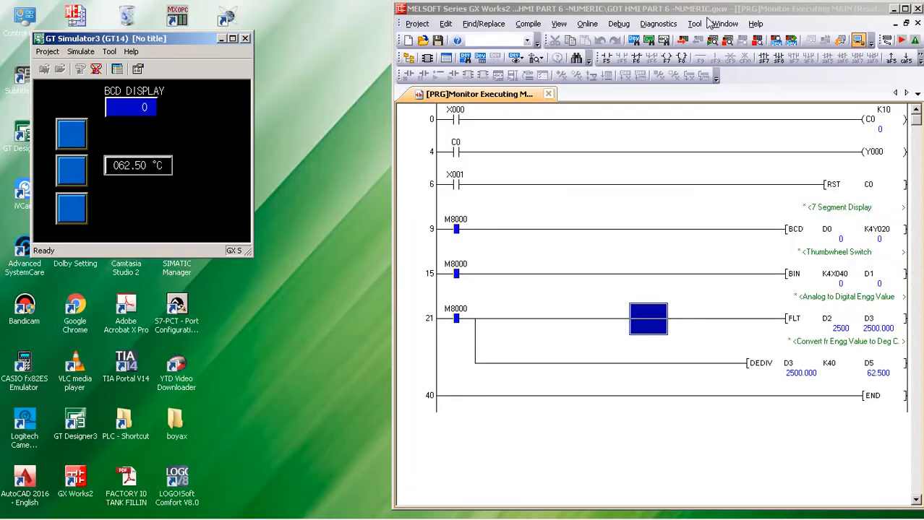
click(825, 324)
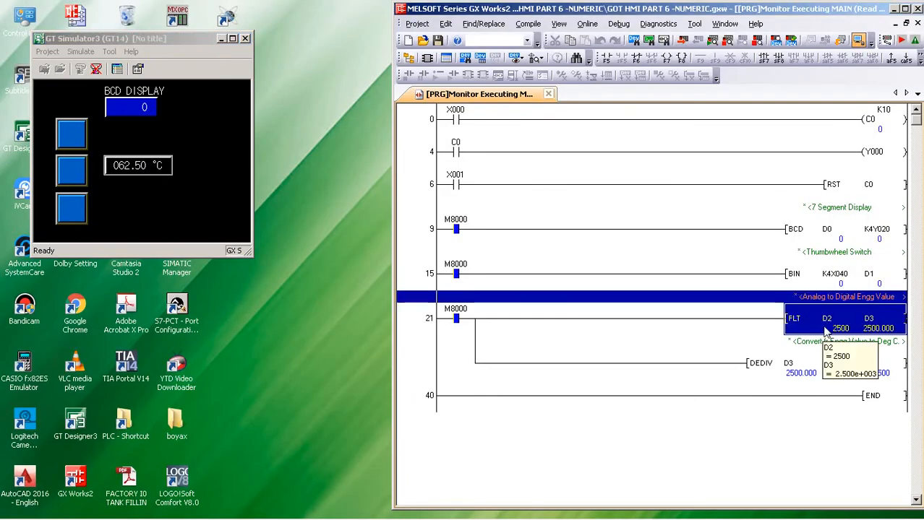
click(791, 39)
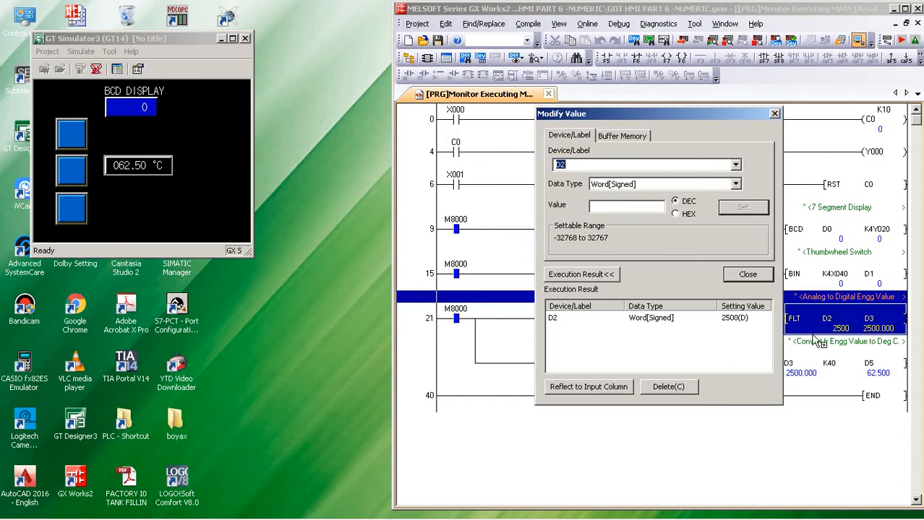
click(614, 208)
text(4000)
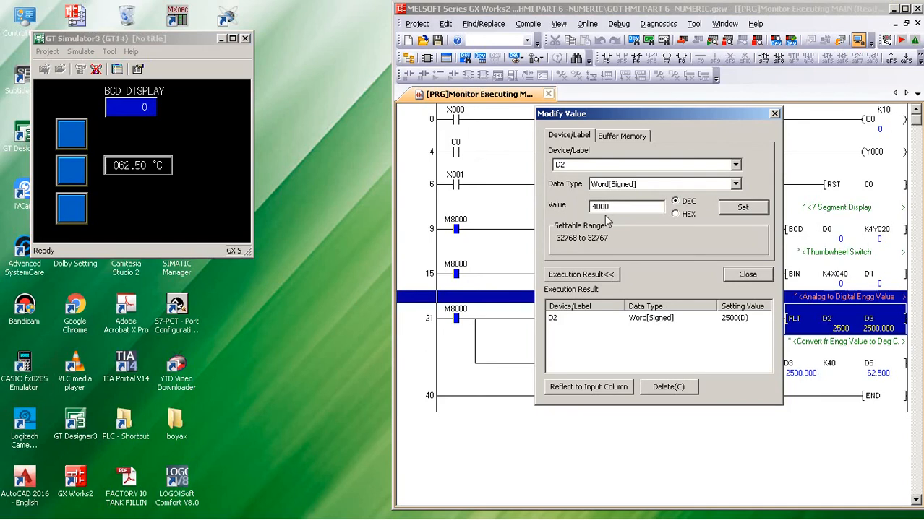
click(740, 208)
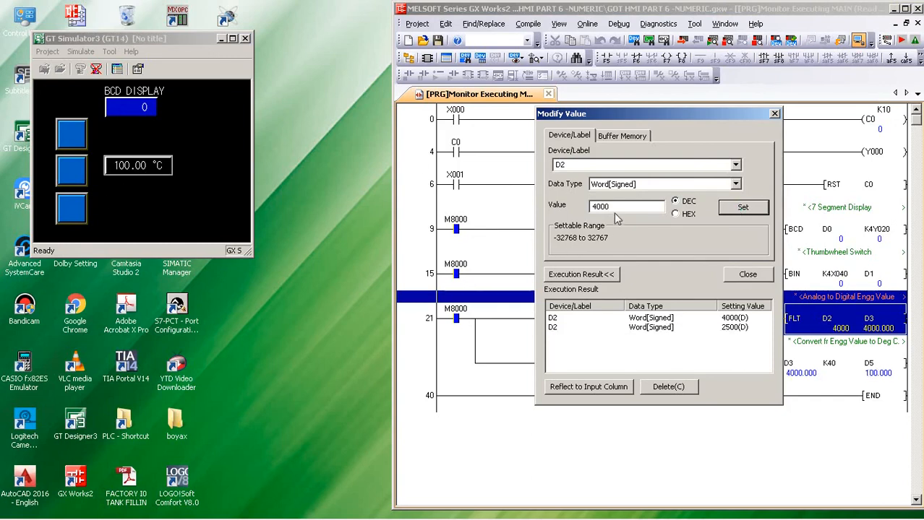
- Set D2 to 1500 and close the value modification dialog
drag(623, 207, 552, 213)
text(1500)
click(744, 209)
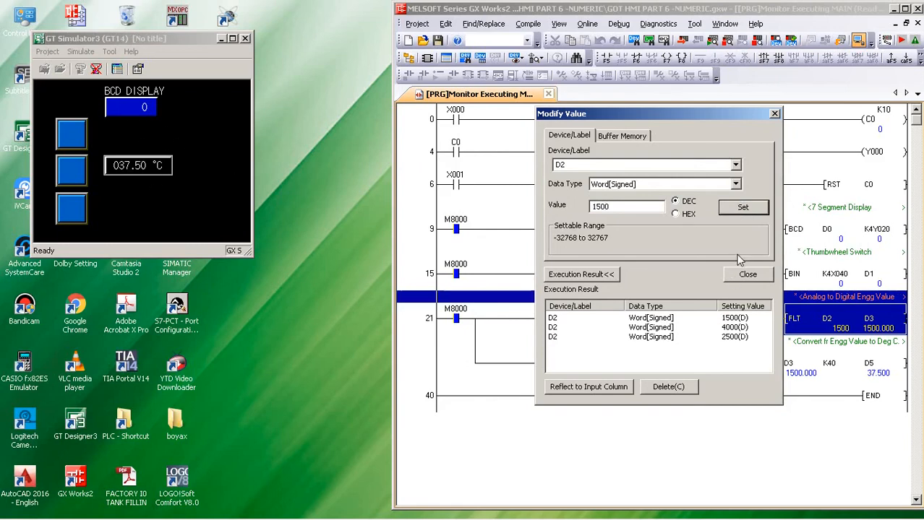
click(728, 277)
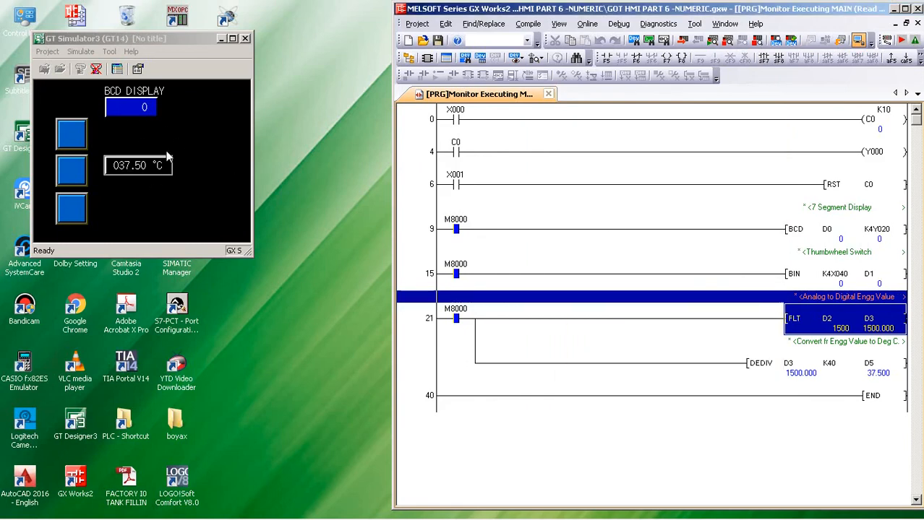
- Return to GT Designer3, set the D5 display's data type to Signed BIN16 and enable Adjust Decimal Point Range
mouse_move(127, 513)
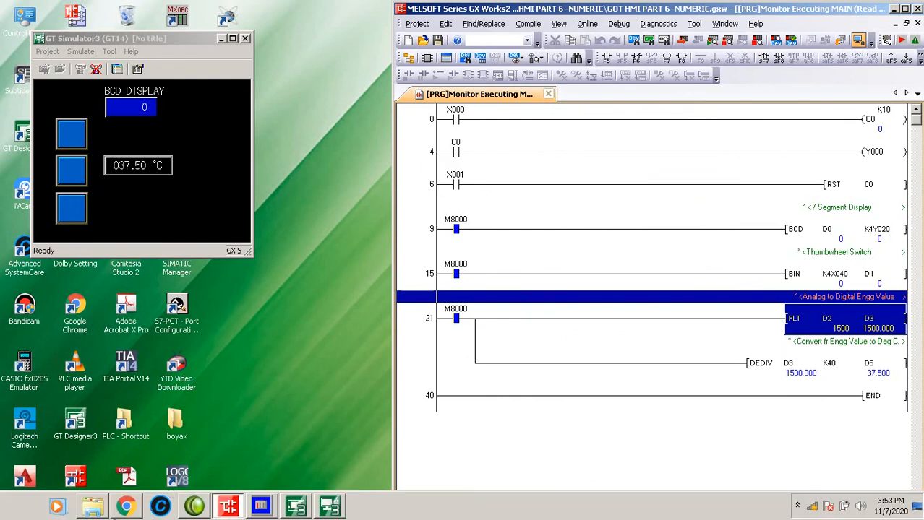
click(298, 508)
double_click(349, 270)
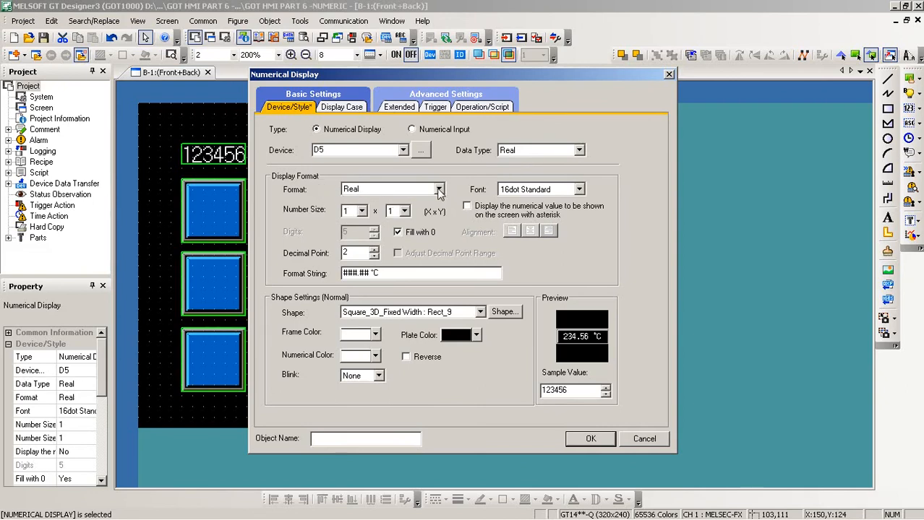
click(578, 150)
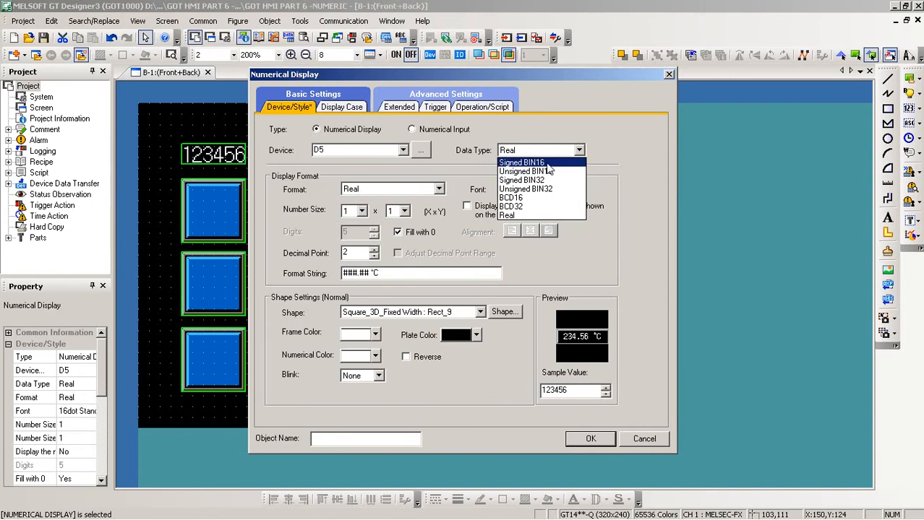
click(547, 163)
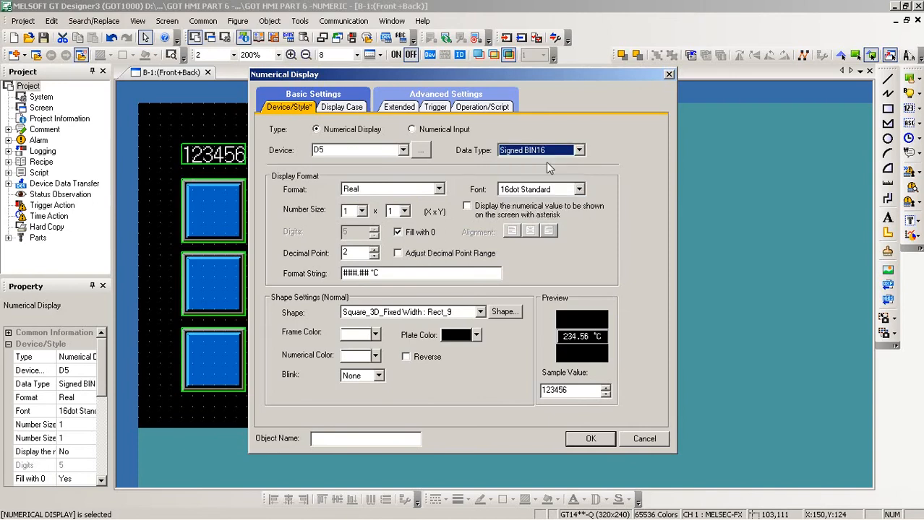
click(403, 258)
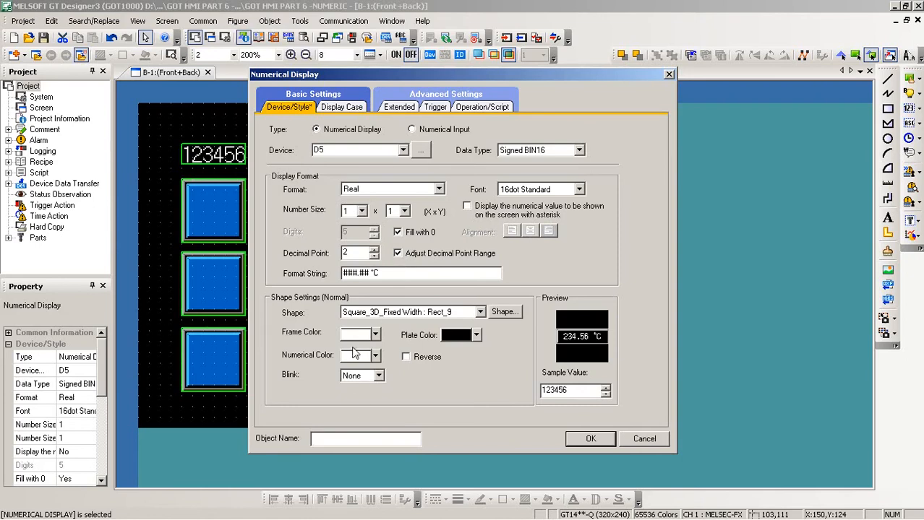
- Check the FLT and DEDIV instructions in the GX Works2 ladder monitor, return to GT Designer3 and apply the D5 display's settings
mouse_move(202, 515)
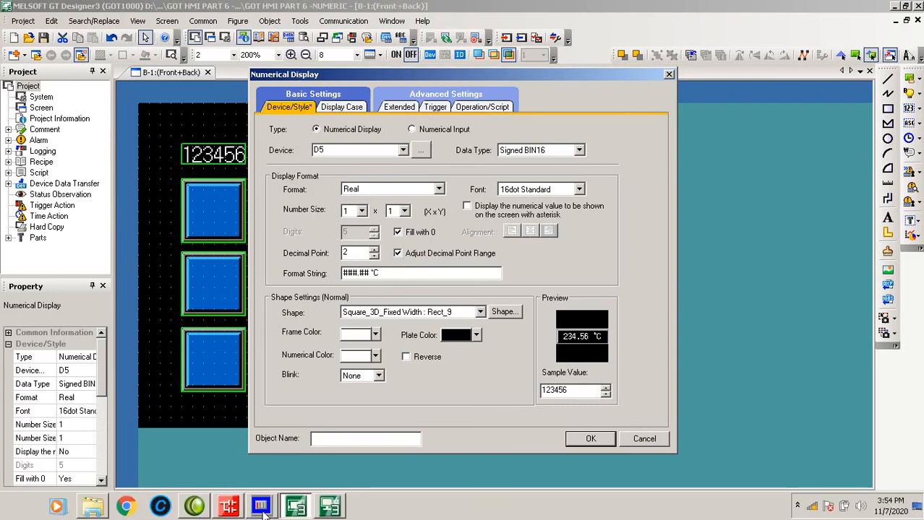
click(226, 508)
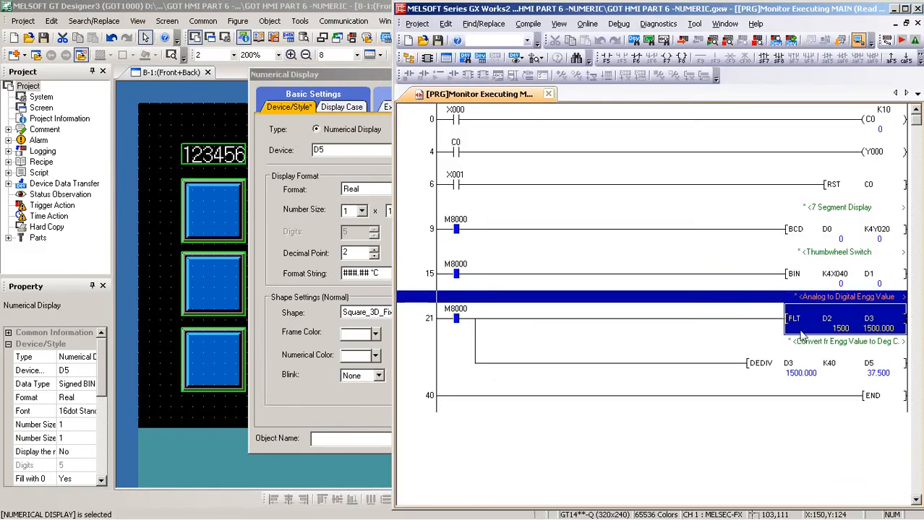
click(737, 326)
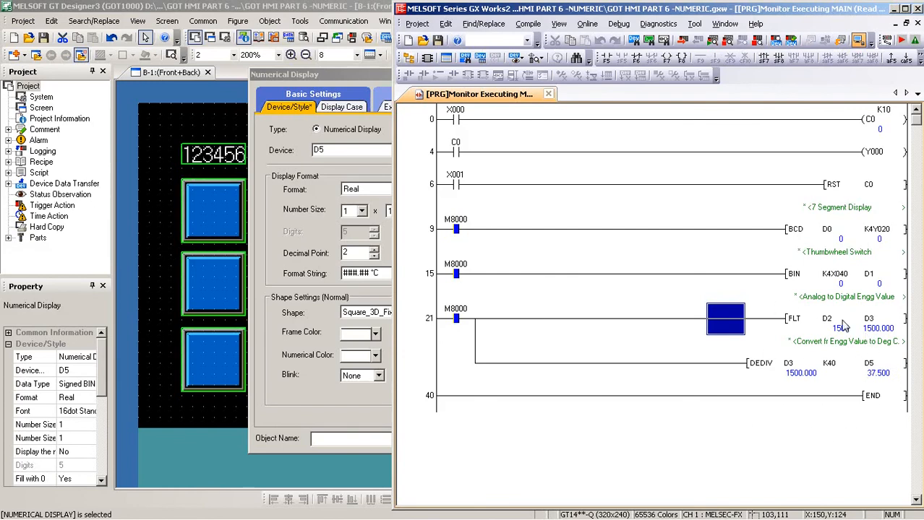
click(141, 258)
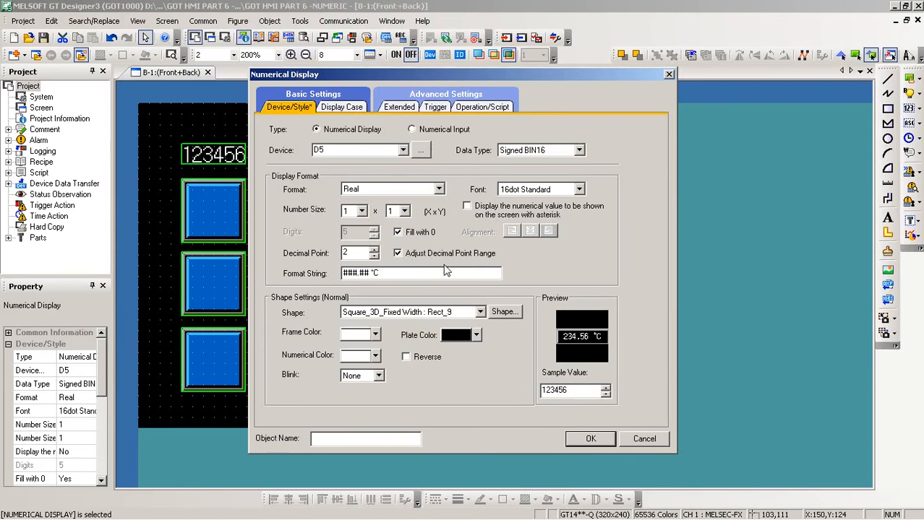
click(587, 438)
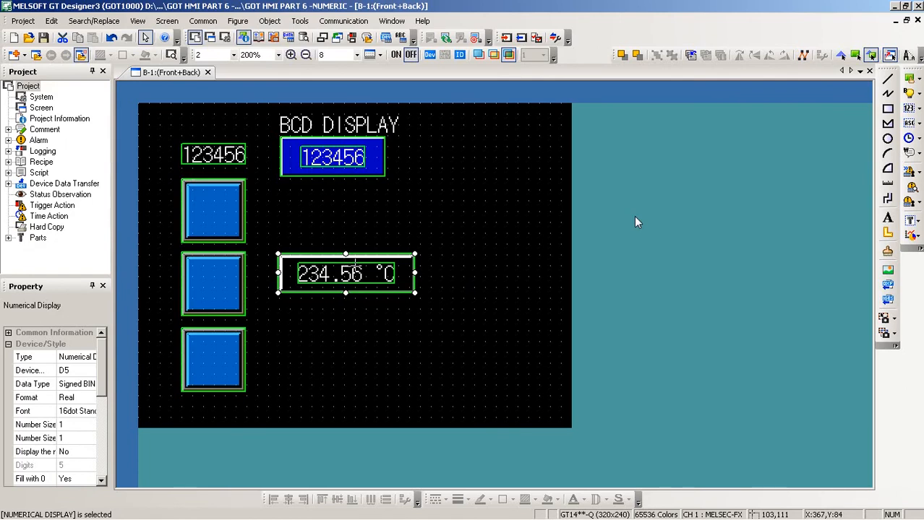
click(437, 222)
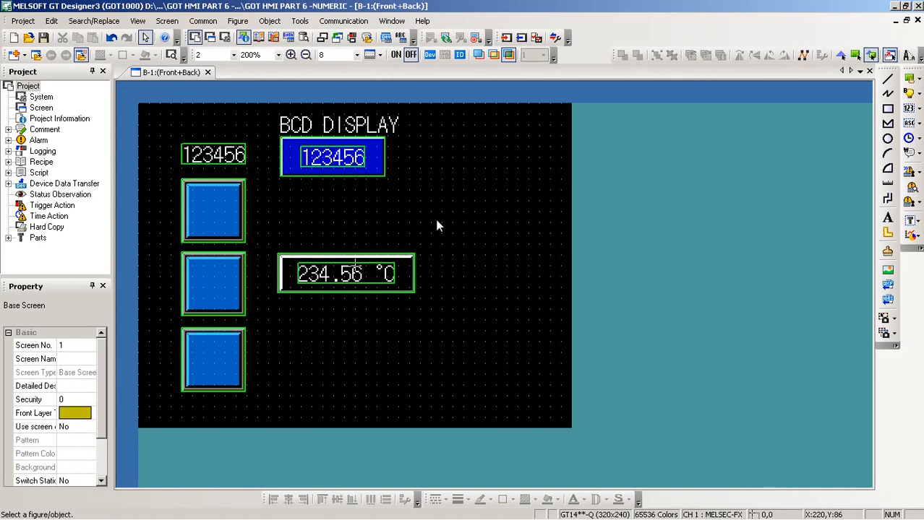